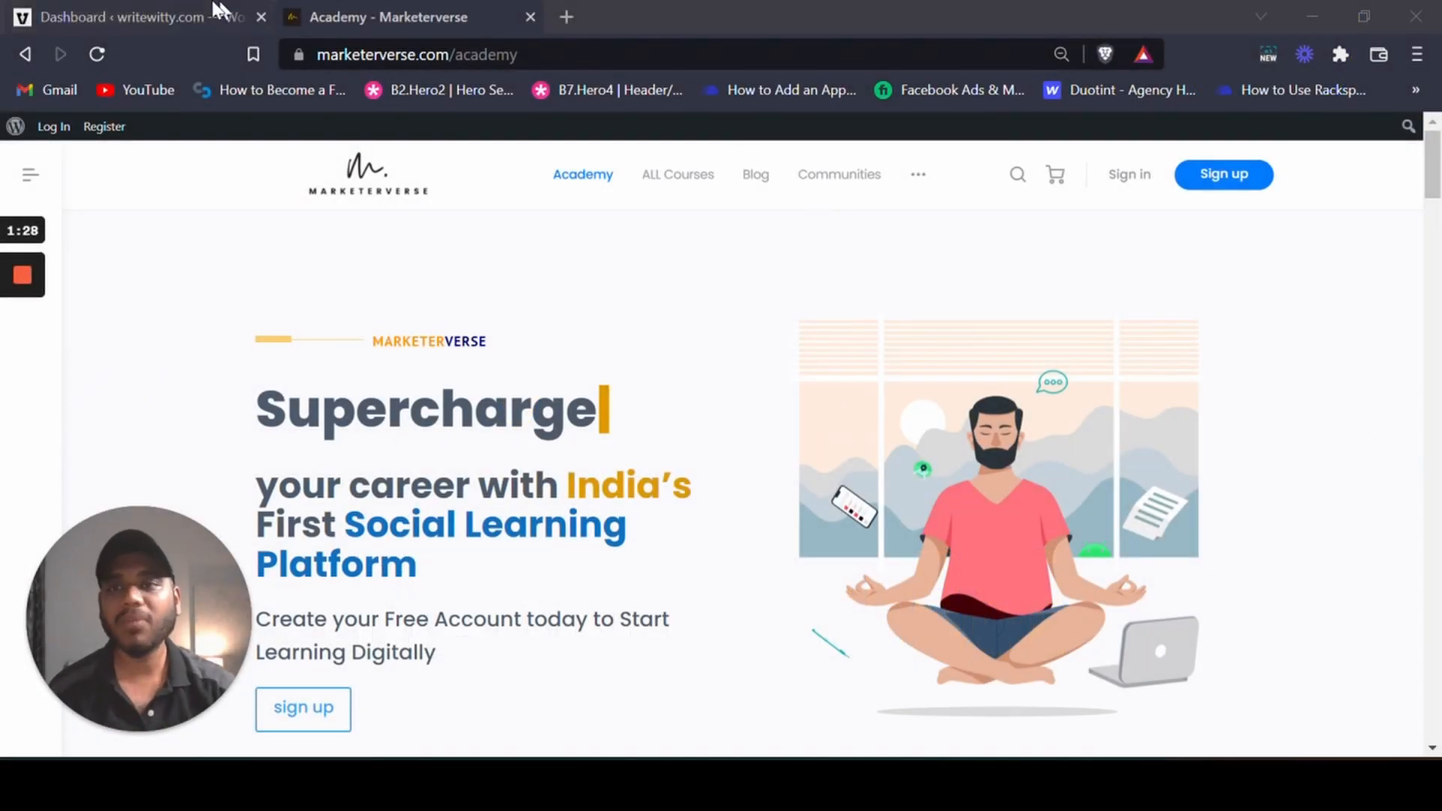
Step: Open the Google Analytics admin page in a new tab placed beside the WordPress dashboard tab
{"action": "left_click", "coordinate": [214, 13]}
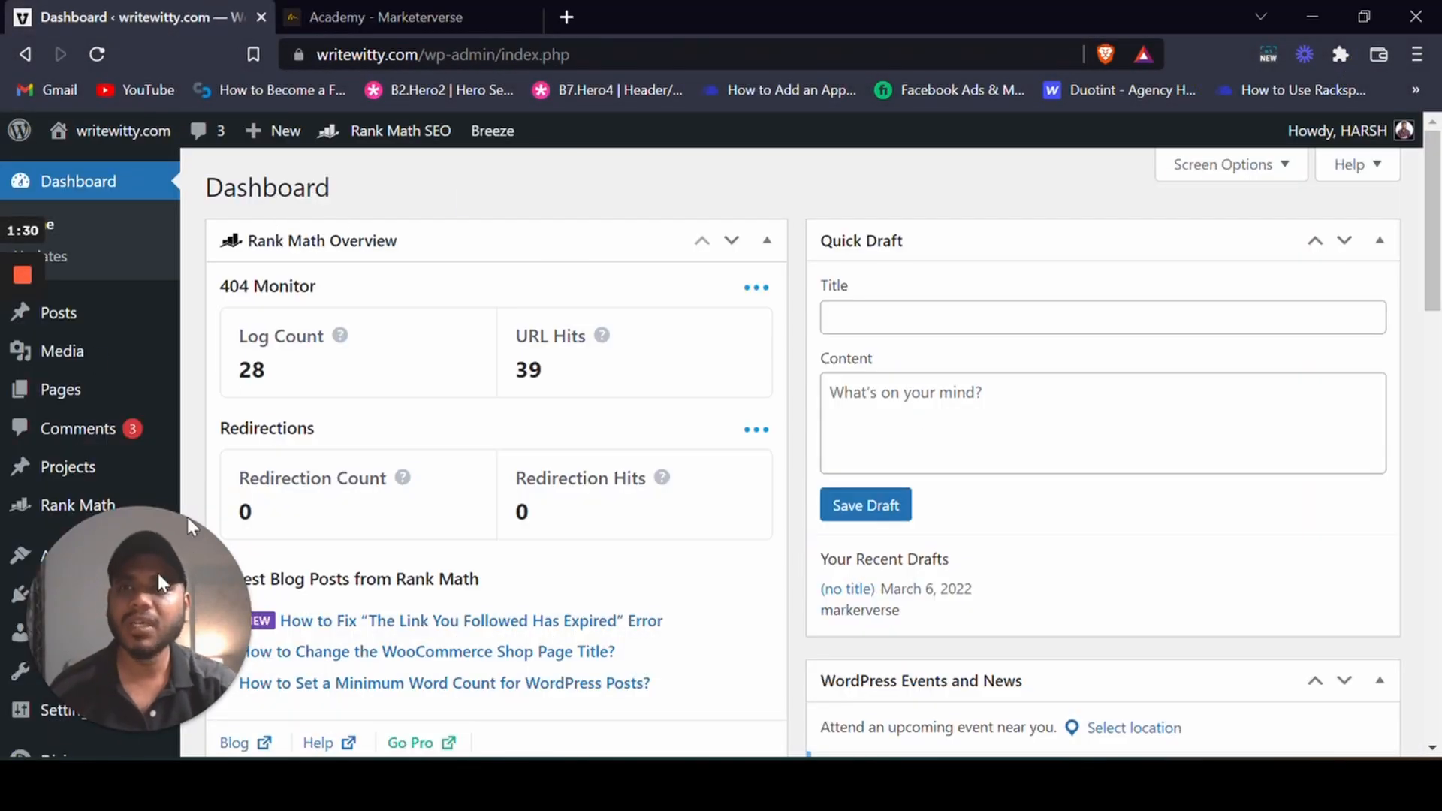
{"action": "left_click_drag", "start_coordinate": [167, 662], "coordinate": [1328, 628]}
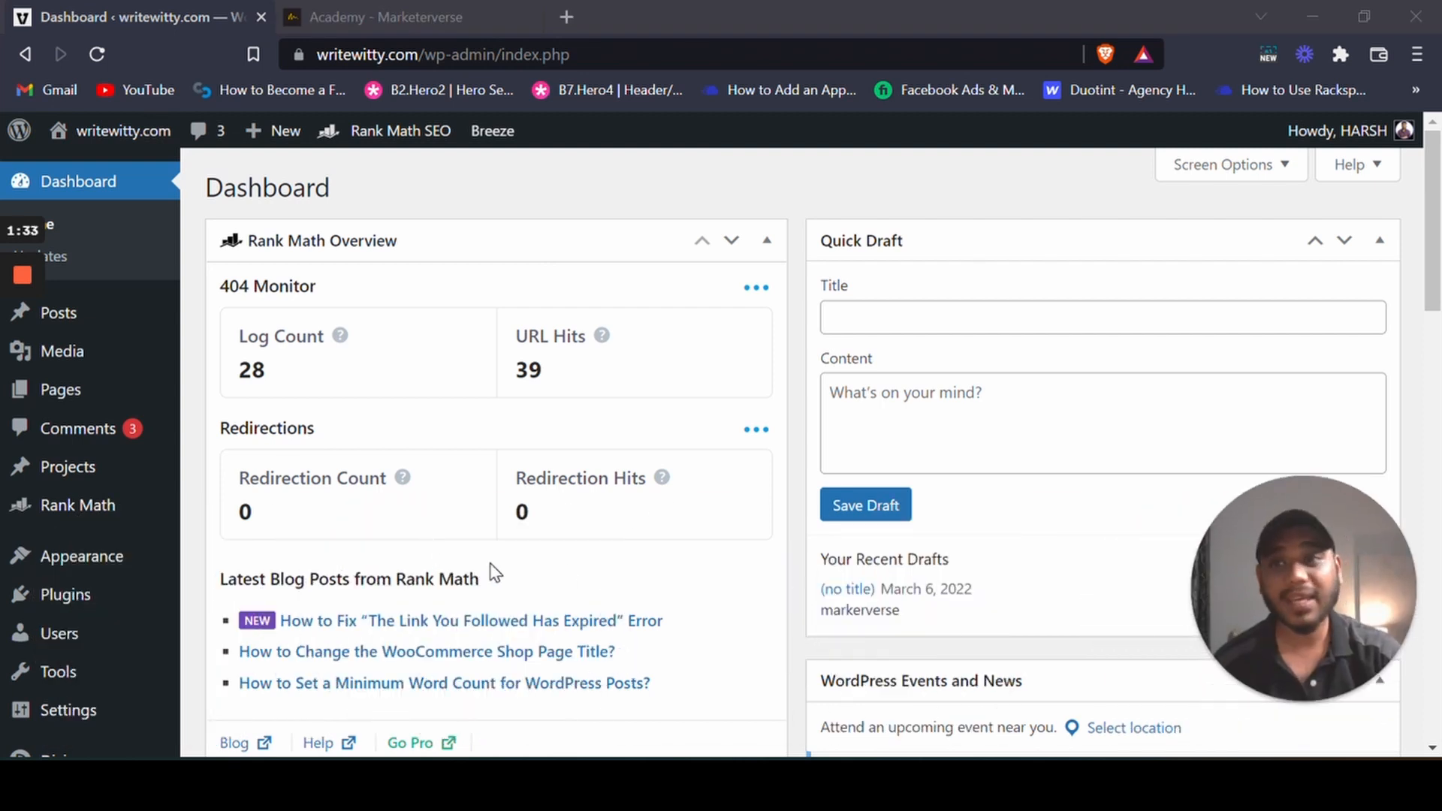
{"action": "left_click", "coordinate": [568, 15]}
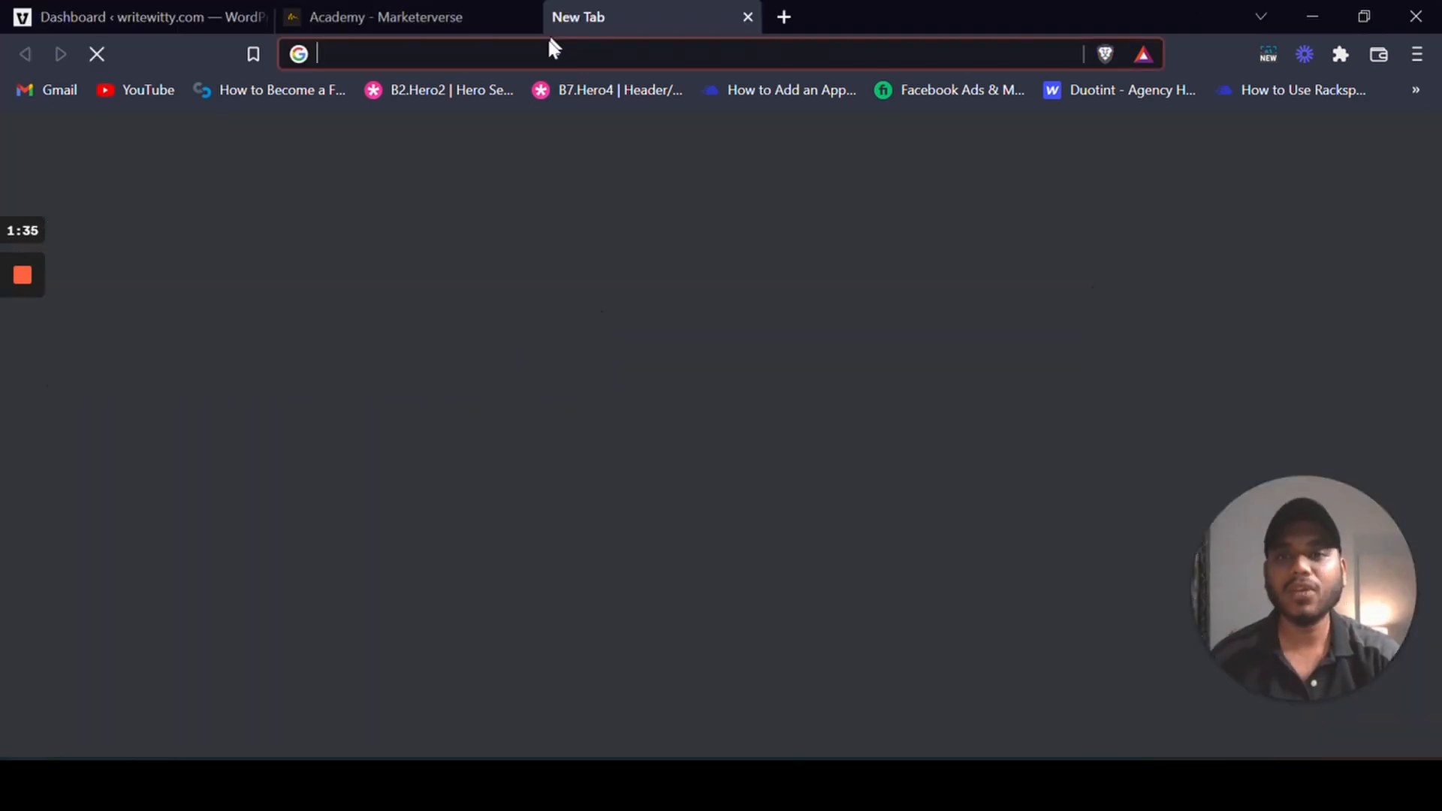
{"action": "left_click_drag", "start_coordinate": [576, 20], "coordinate": [361, 17]}
{"action": "left_click", "coordinate": [382, 67]}
{"action": "type", "text": "ana"}
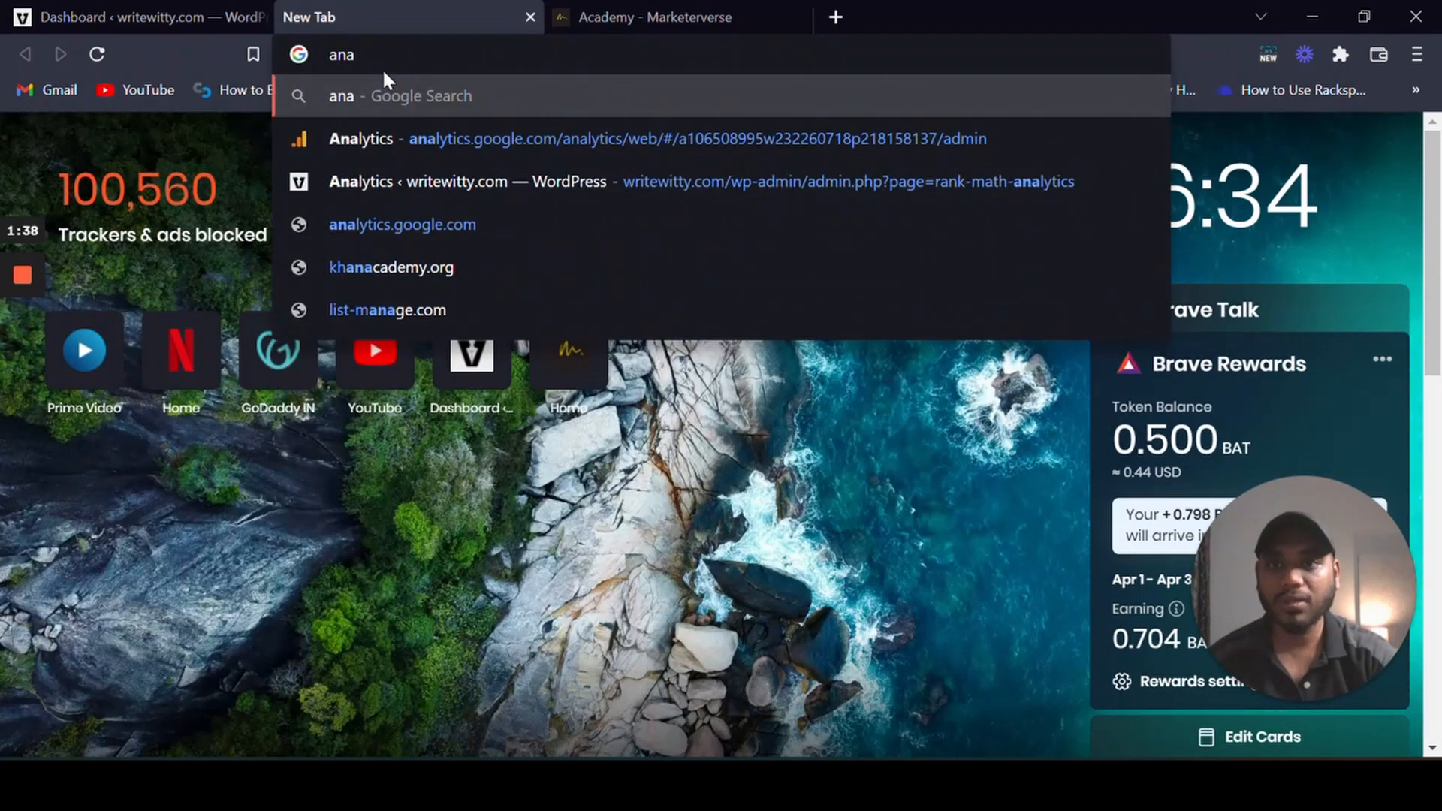
{"action": "key", "text": "Down"}
{"action": "key", "text": "Return"}
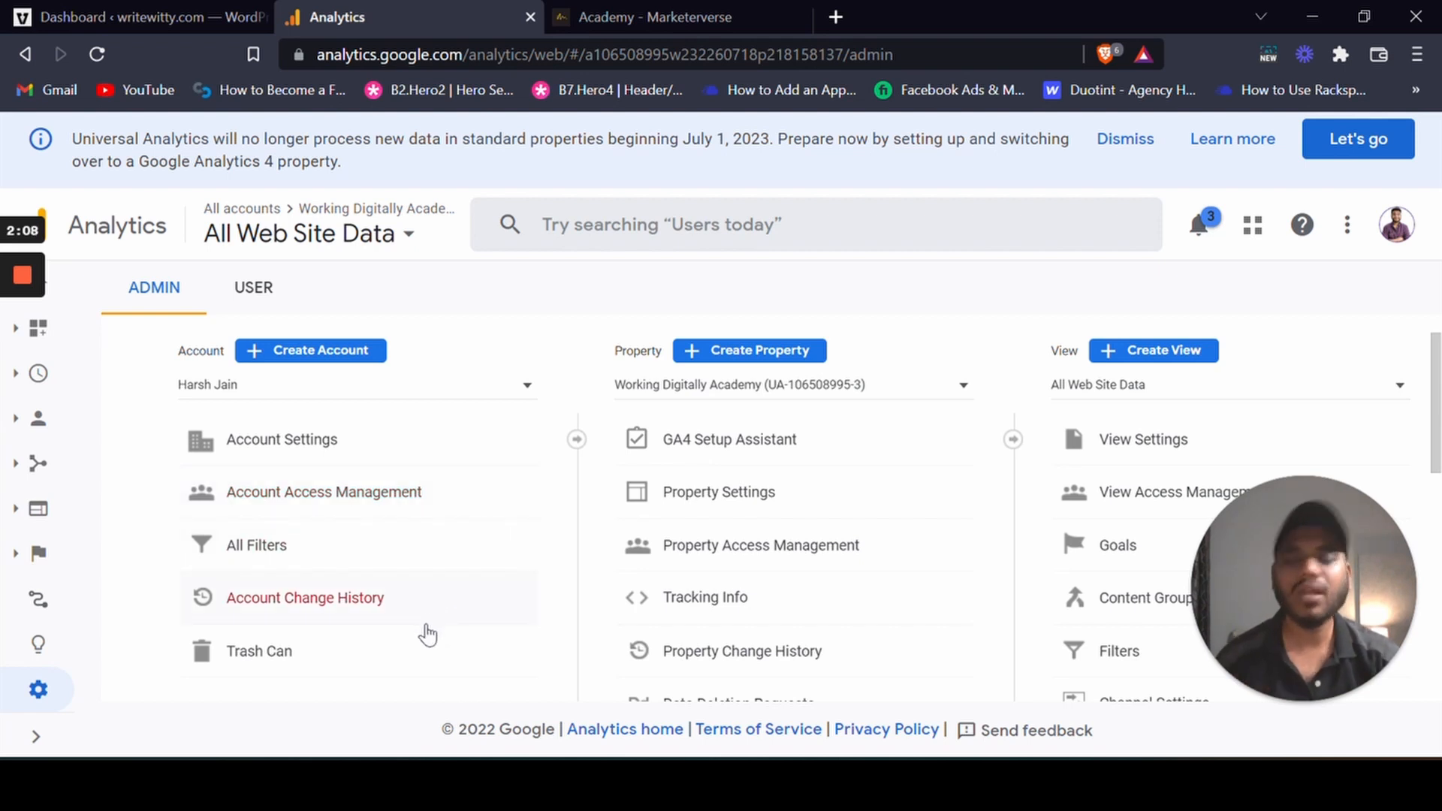
Step: Look through the list of properties under the current Analytics account, keeping the current selection
{"action": "left_click", "coordinate": [242, 398]}
{"action": "left_click", "coordinate": [461, 400]}
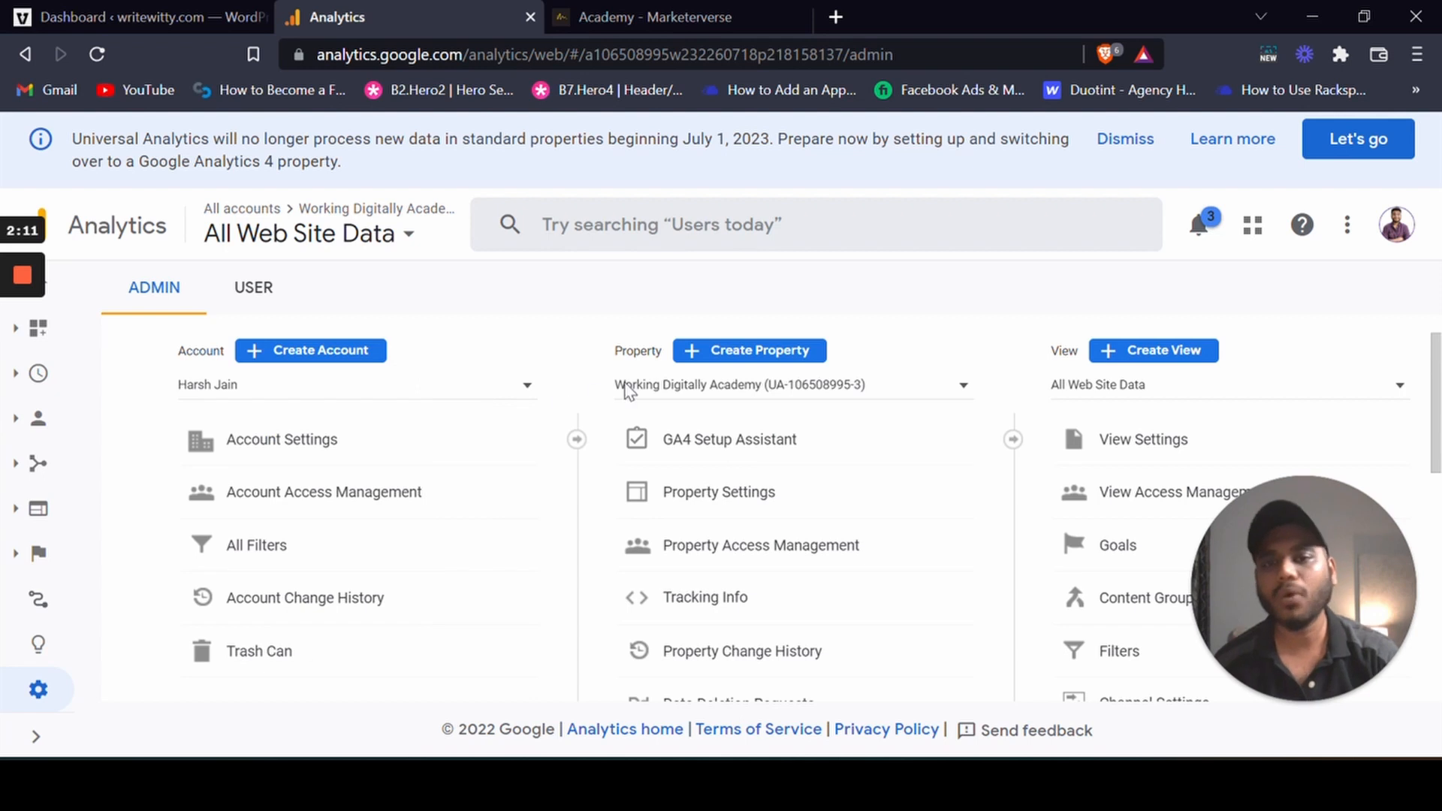
{"action": "left_click", "coordinate": [650, 384]}
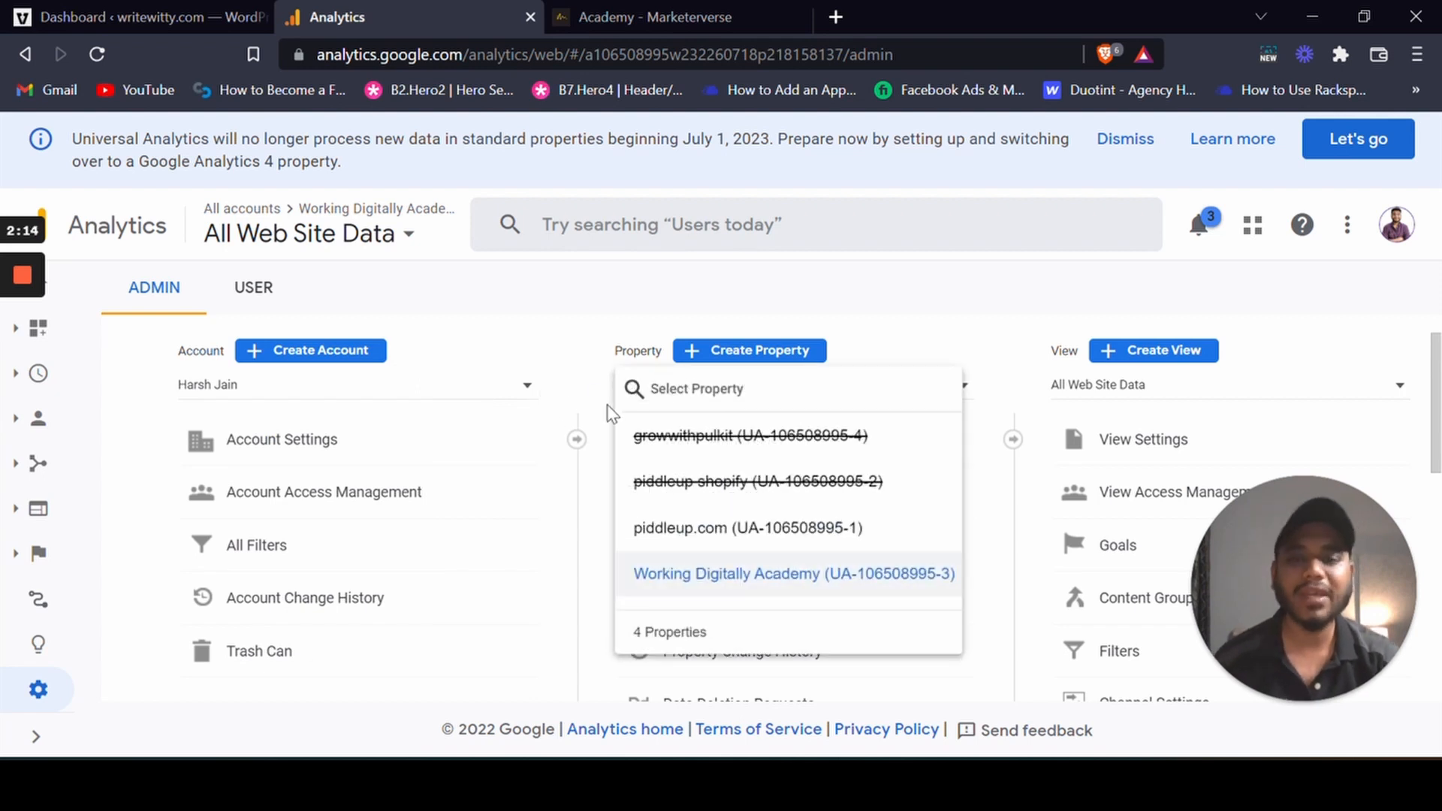
{"action": "left_click", "coordinate": [522, 339]}
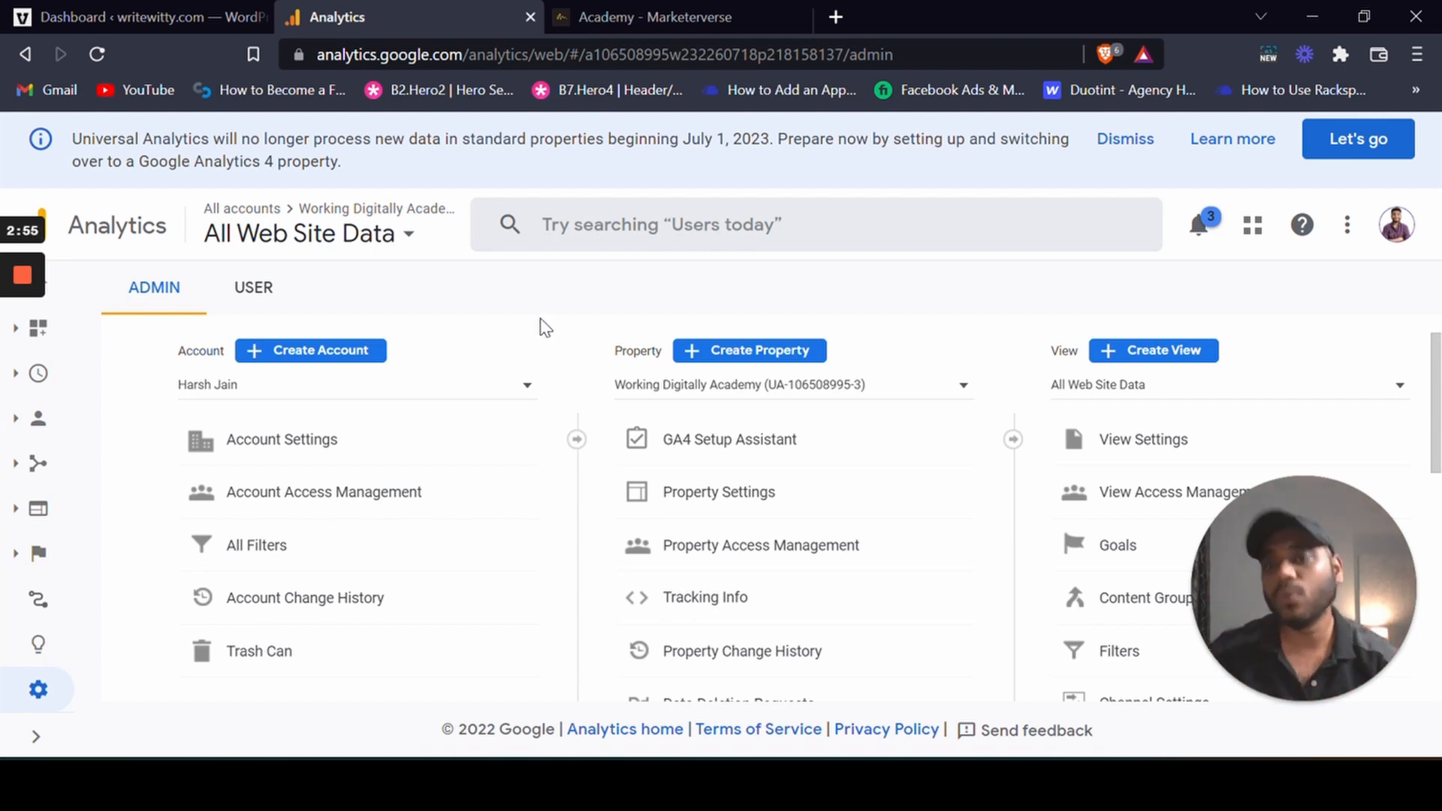
Step: Start creating a new Analytics account and name it "Write witty"
{"action": "left_click", "coordinate": [309, 351]}
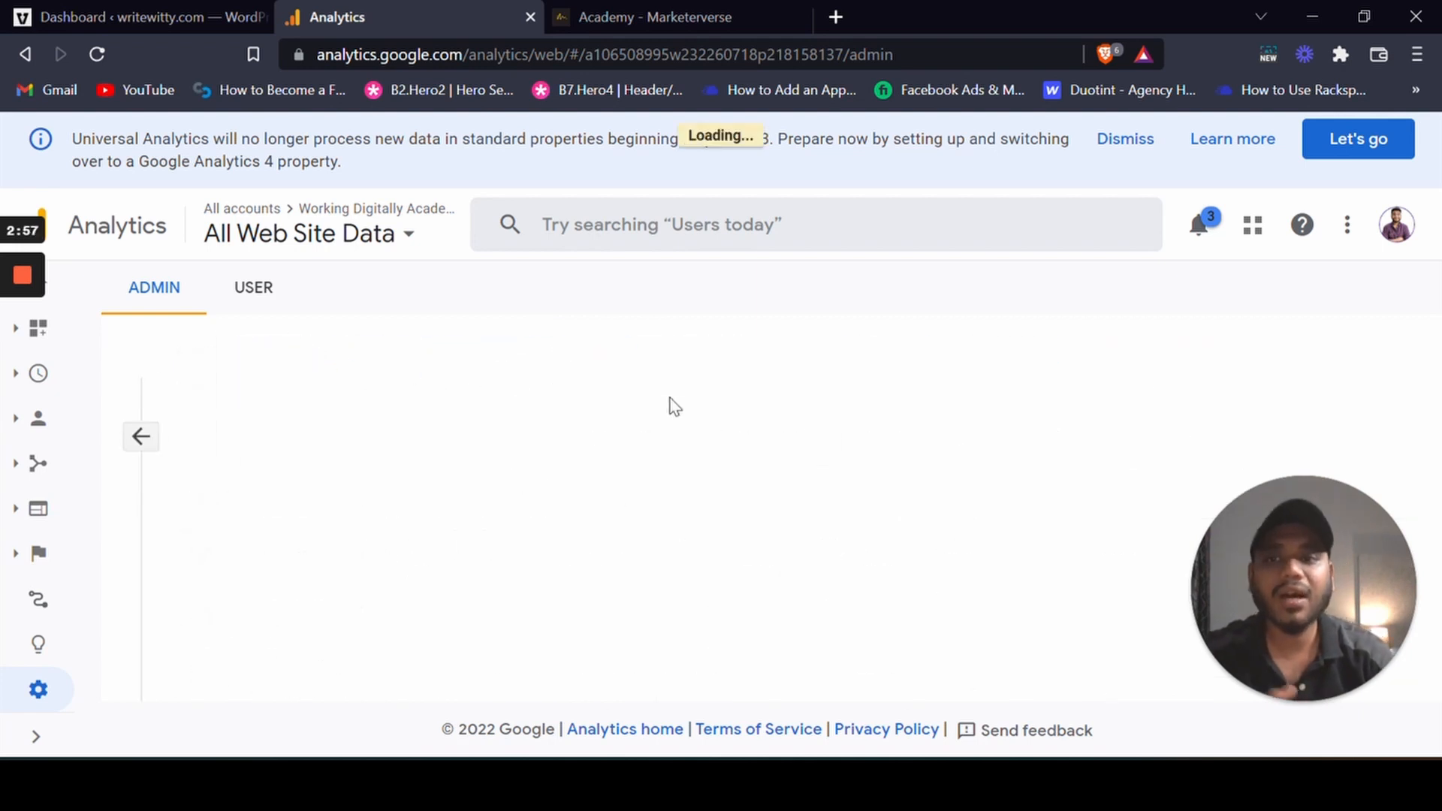
{"action": "scroll", "coordinate": [682, 409], "scroll_direction": "down", "scroll_amount": 2}
{"action": "scroll", "coordinate": [683, 407], "scroll_direction": "down", "scroll_amount": 2}
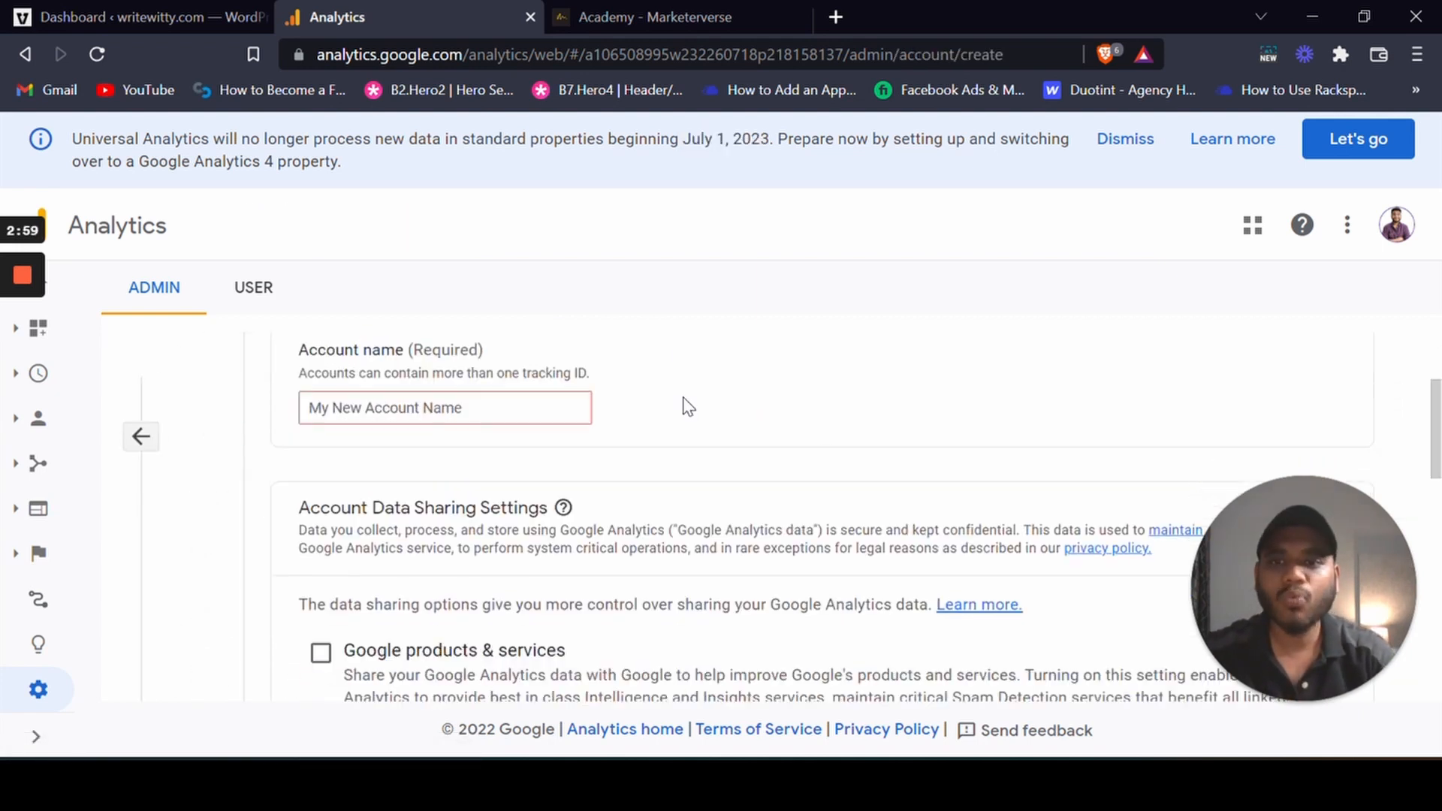
{"action": "scroll", "coordinate": [676, 405], "scroll_direction": "up", "scroll_amount": 2}
{"action": "left_click", "coordinate": [451, 469]}
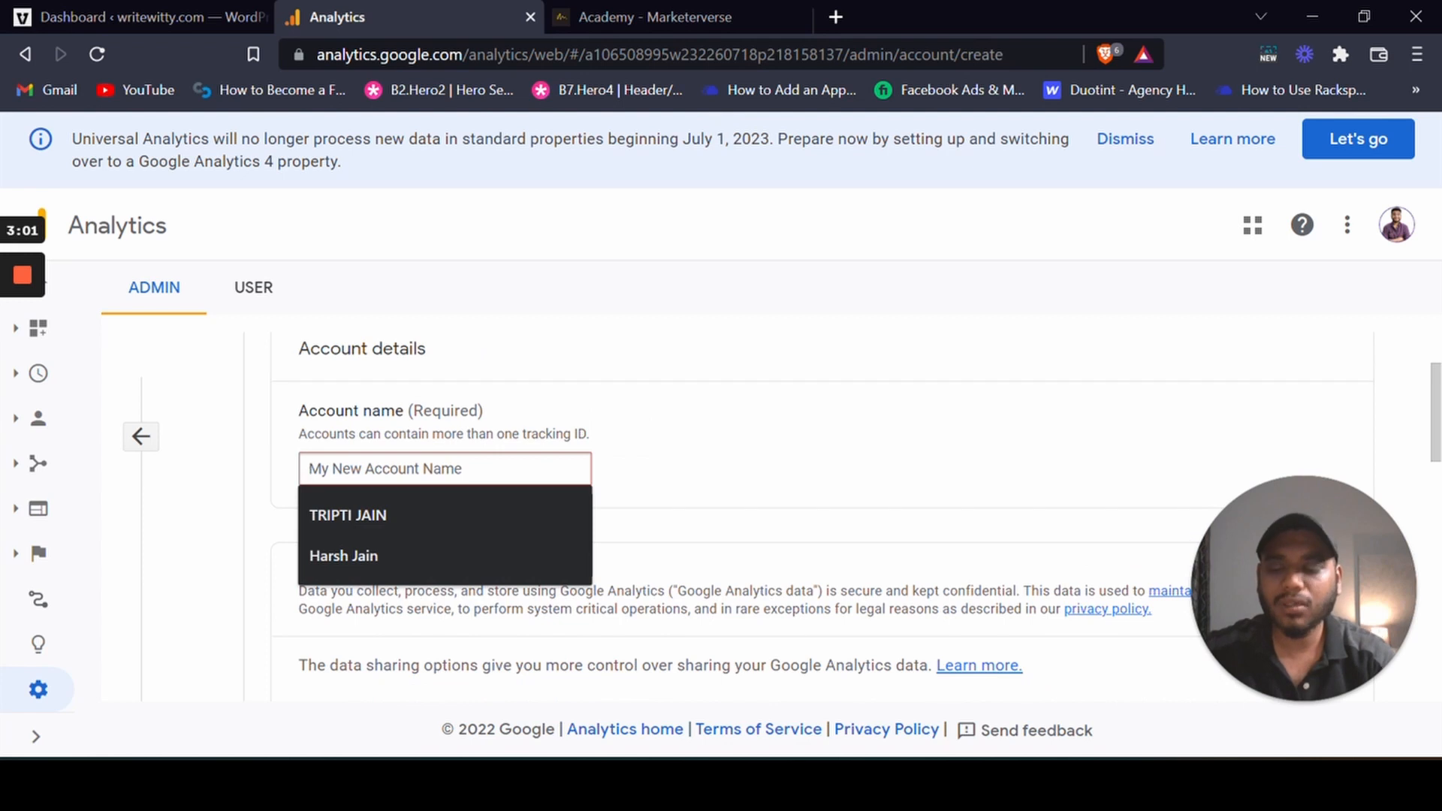
{"action": "type", "text": "Ww"}
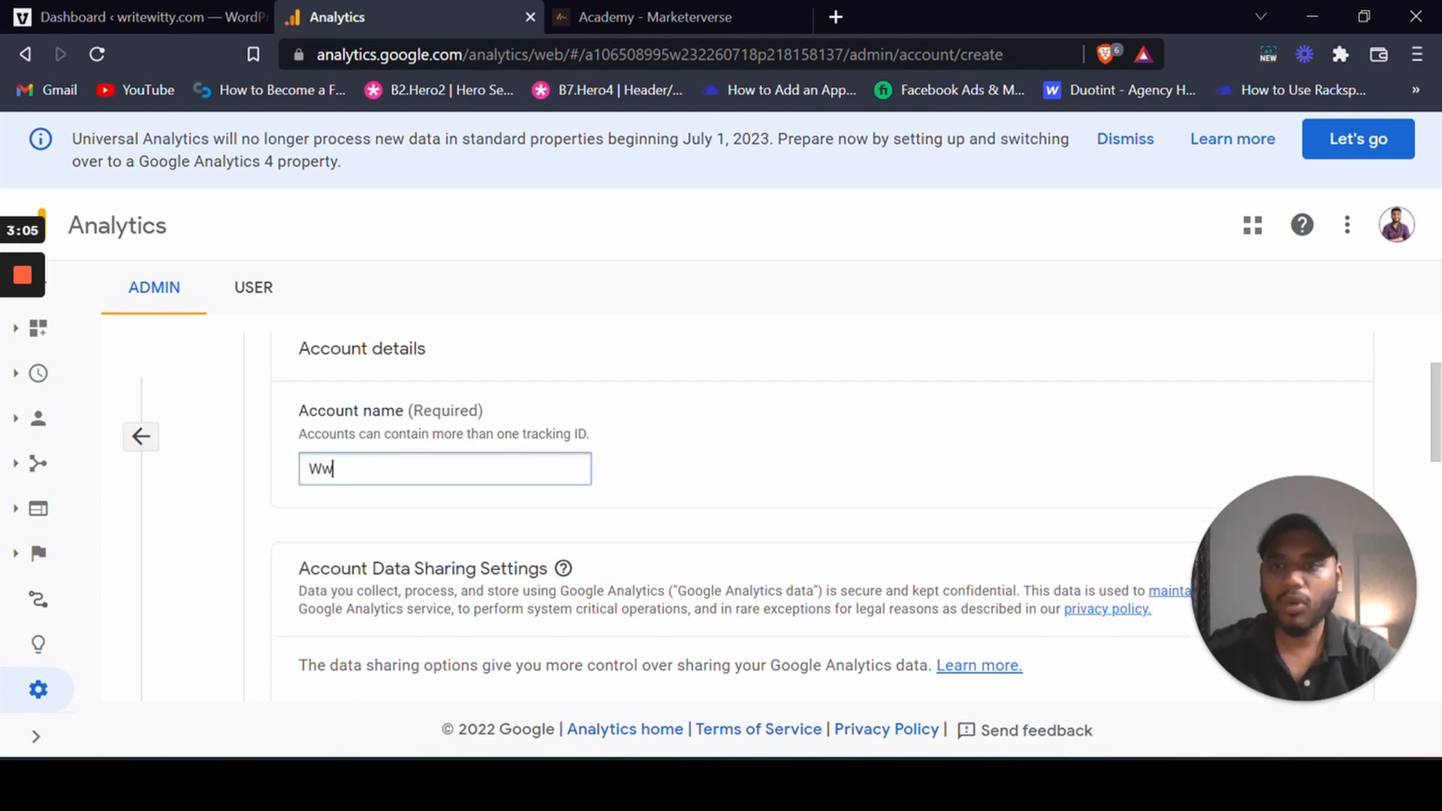
{"action": "key", "text": "BackSpace"}
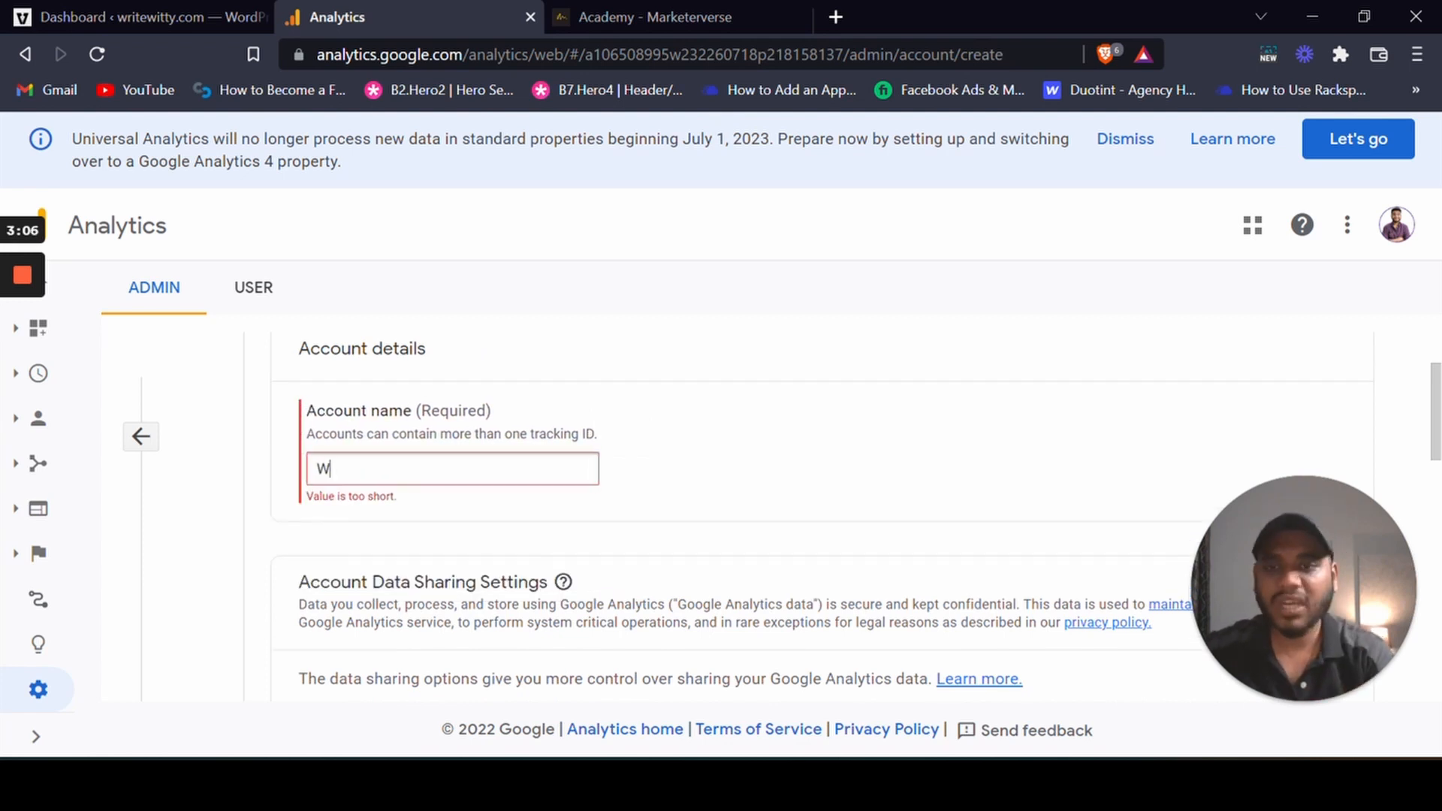
{"action": "type", "text": "rite witty"}
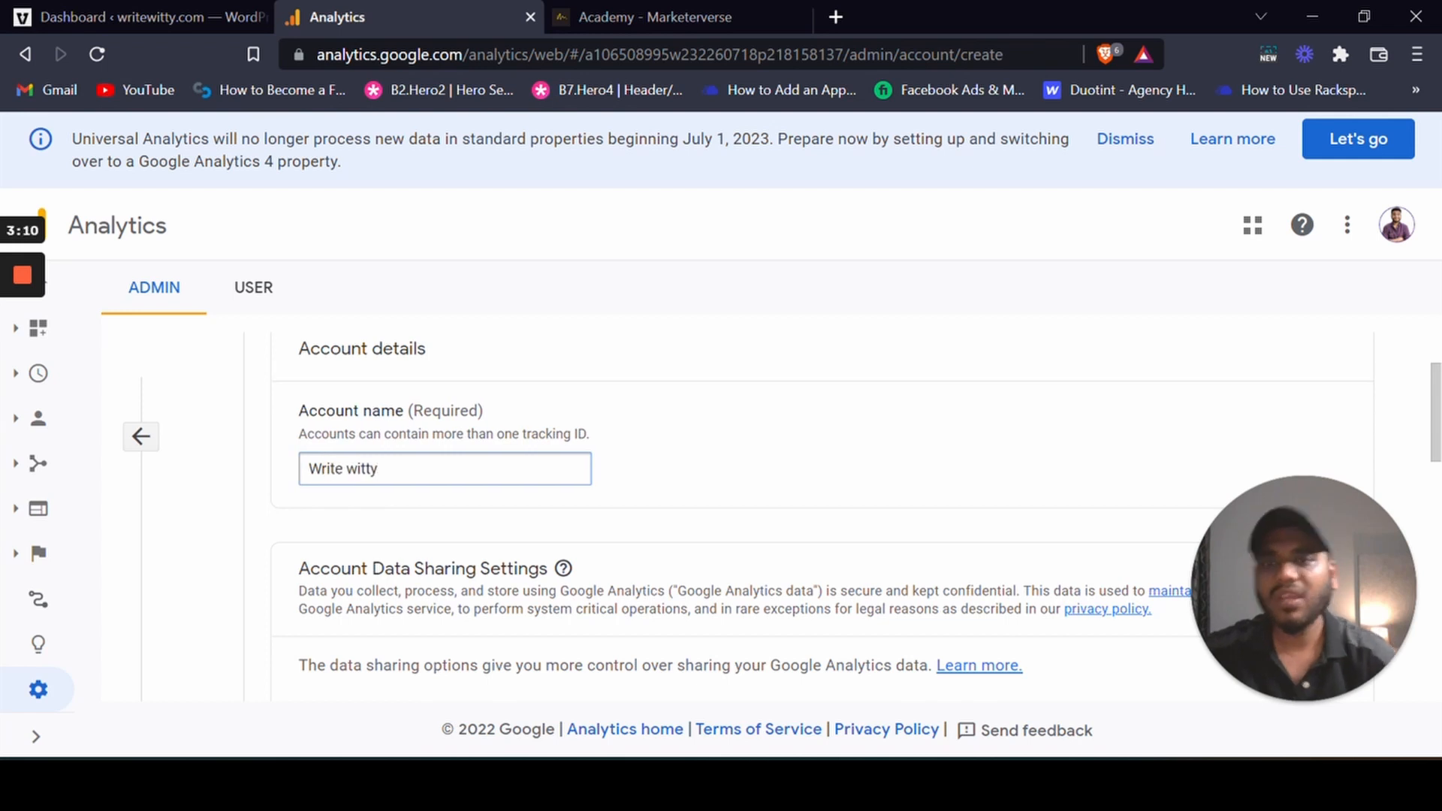
Step: Enable data sharing for Google products & services and continue to the property details
{"action": "scroll", "coordinate": [696, 451], "scroll_direction": "down", "scroll_amount": 2}
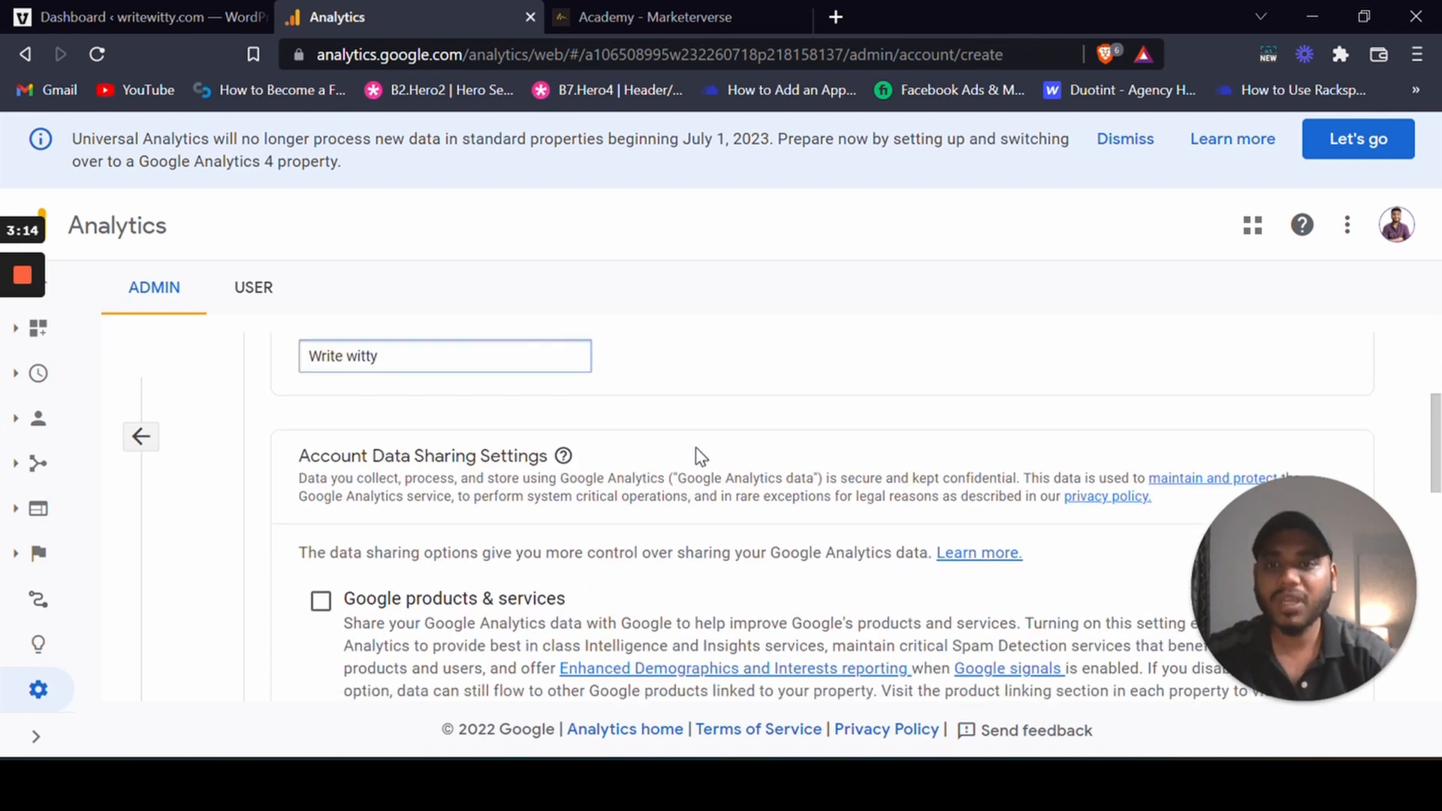
{"action": "scroll", "coordinate": [691, 425], "scroll_direction": "down", "scroll_amount": 3}
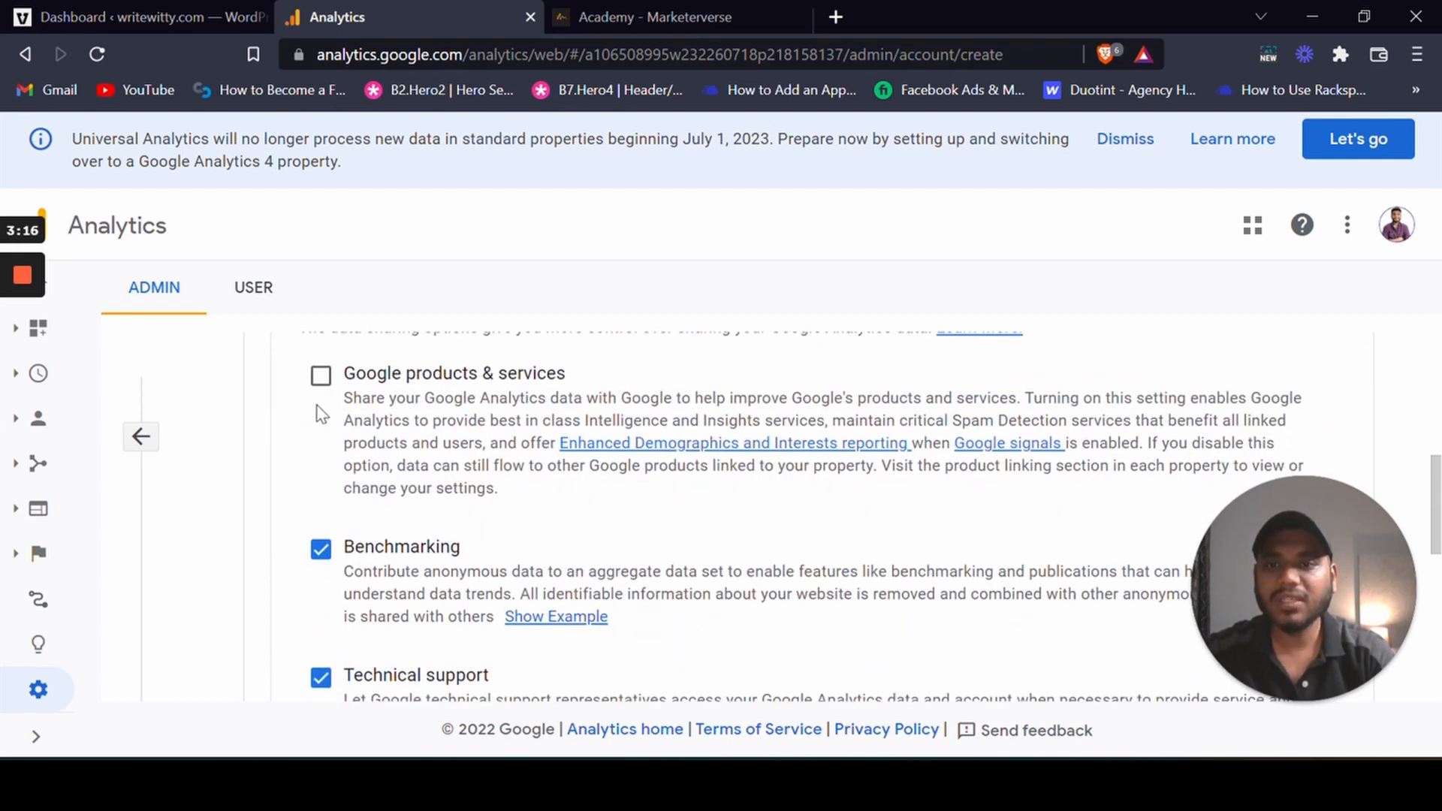
{"action": "left_click", "coordinate": [320, 376]}
{"action": "scroll", "coordinate": [405, 420], "scroll_direction": "down", "scroll_amount": 8}
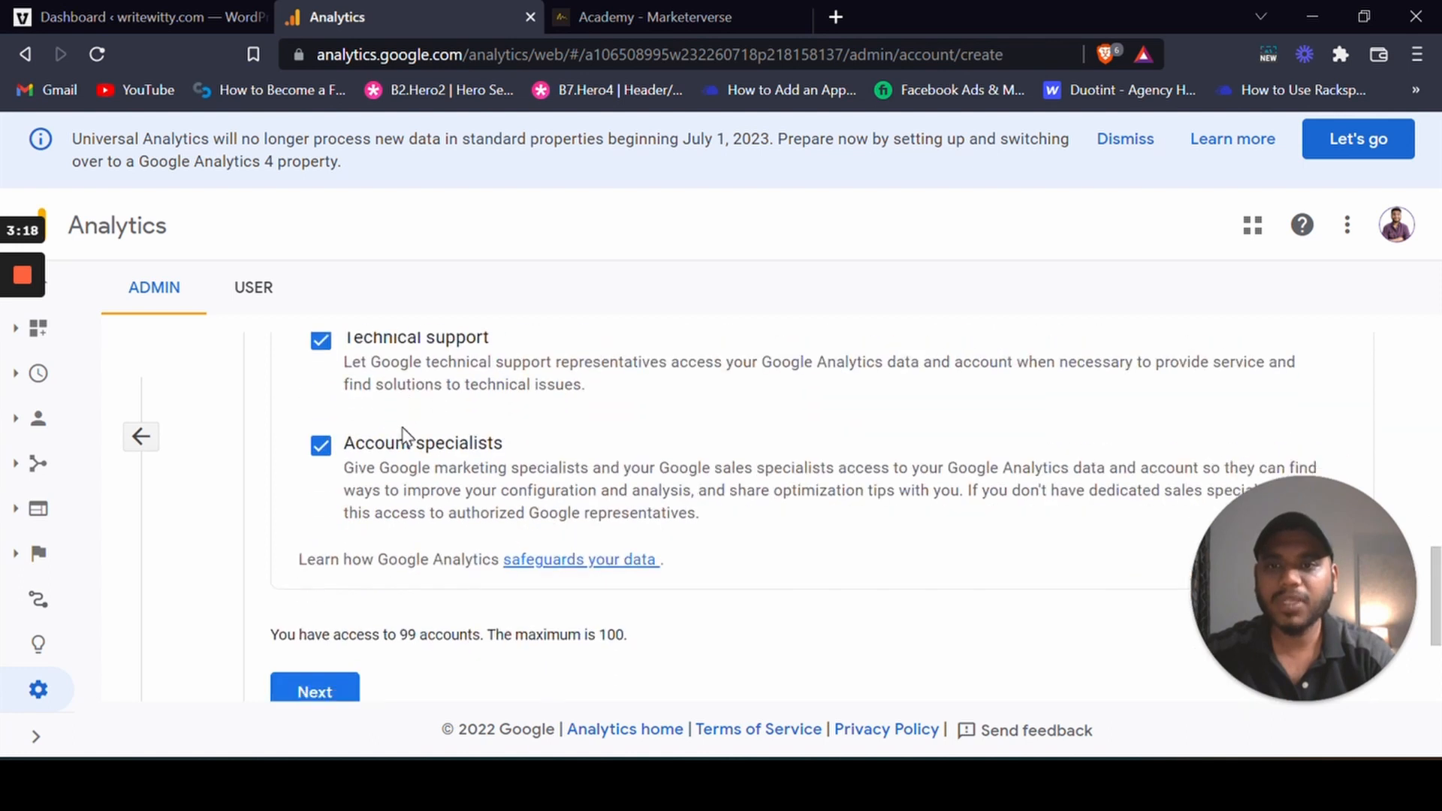
{"action": "left_click", "coordinate": [331, 492]}
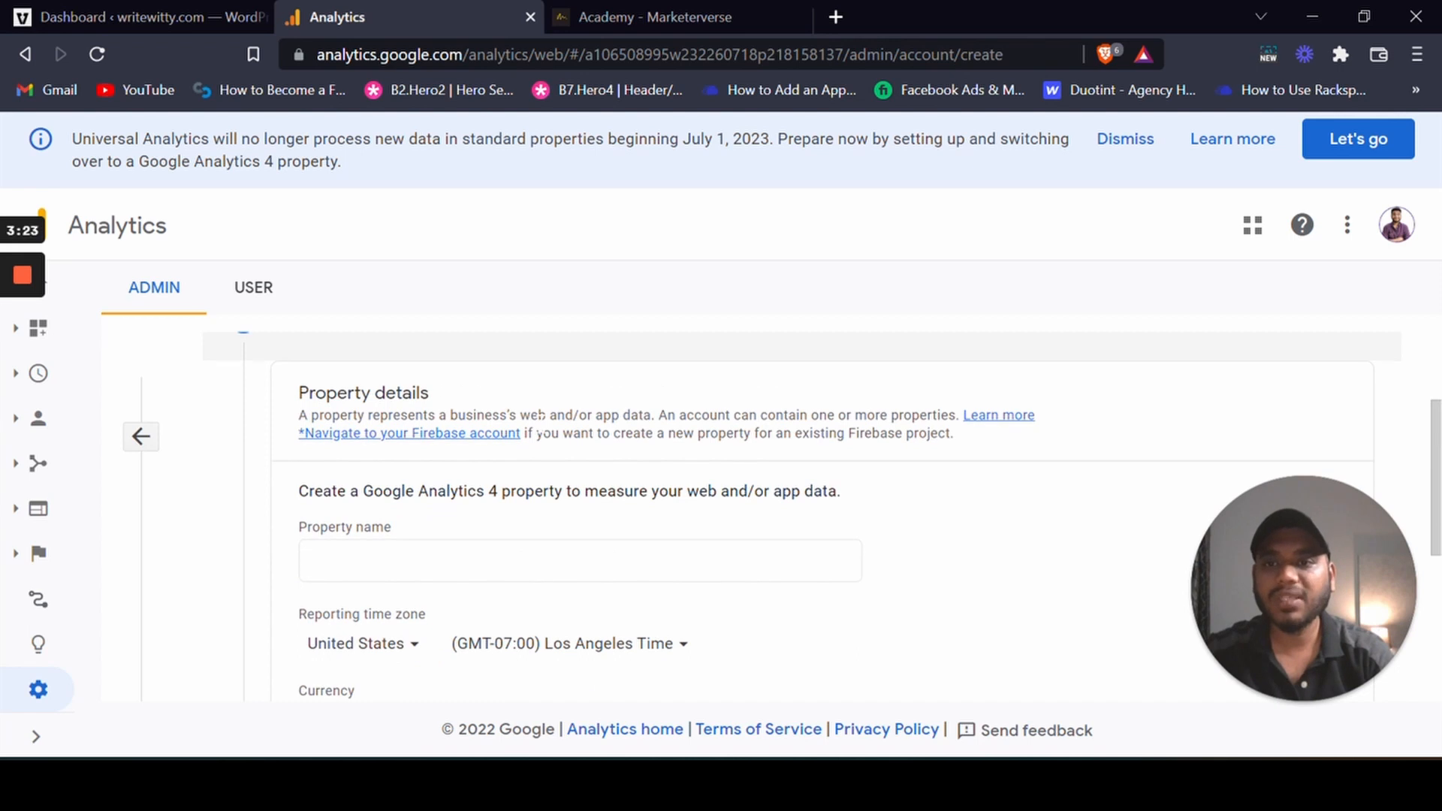
{"action": "left_click", "coordinate": [534, 461]}
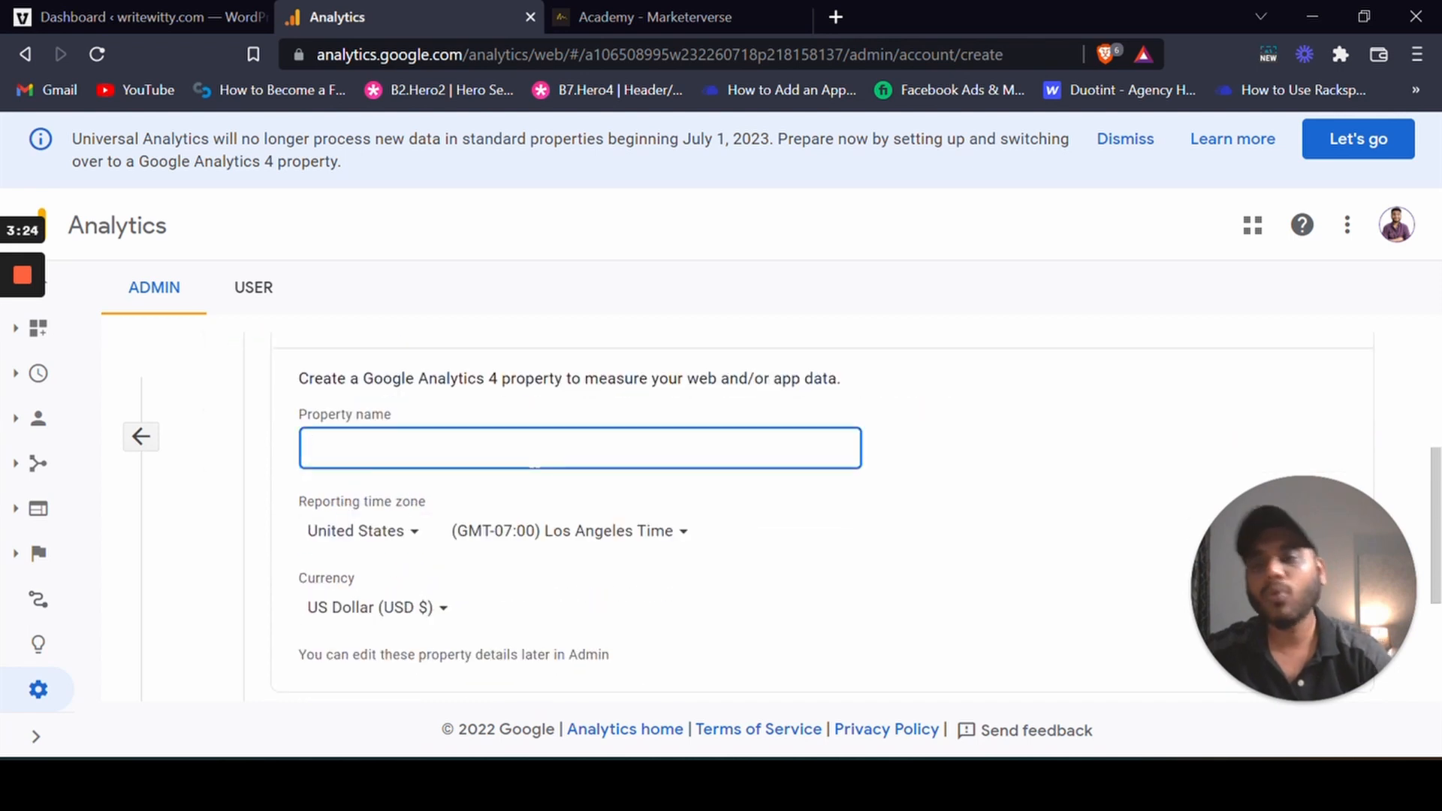
{"action": "type", "text": "Writ"}
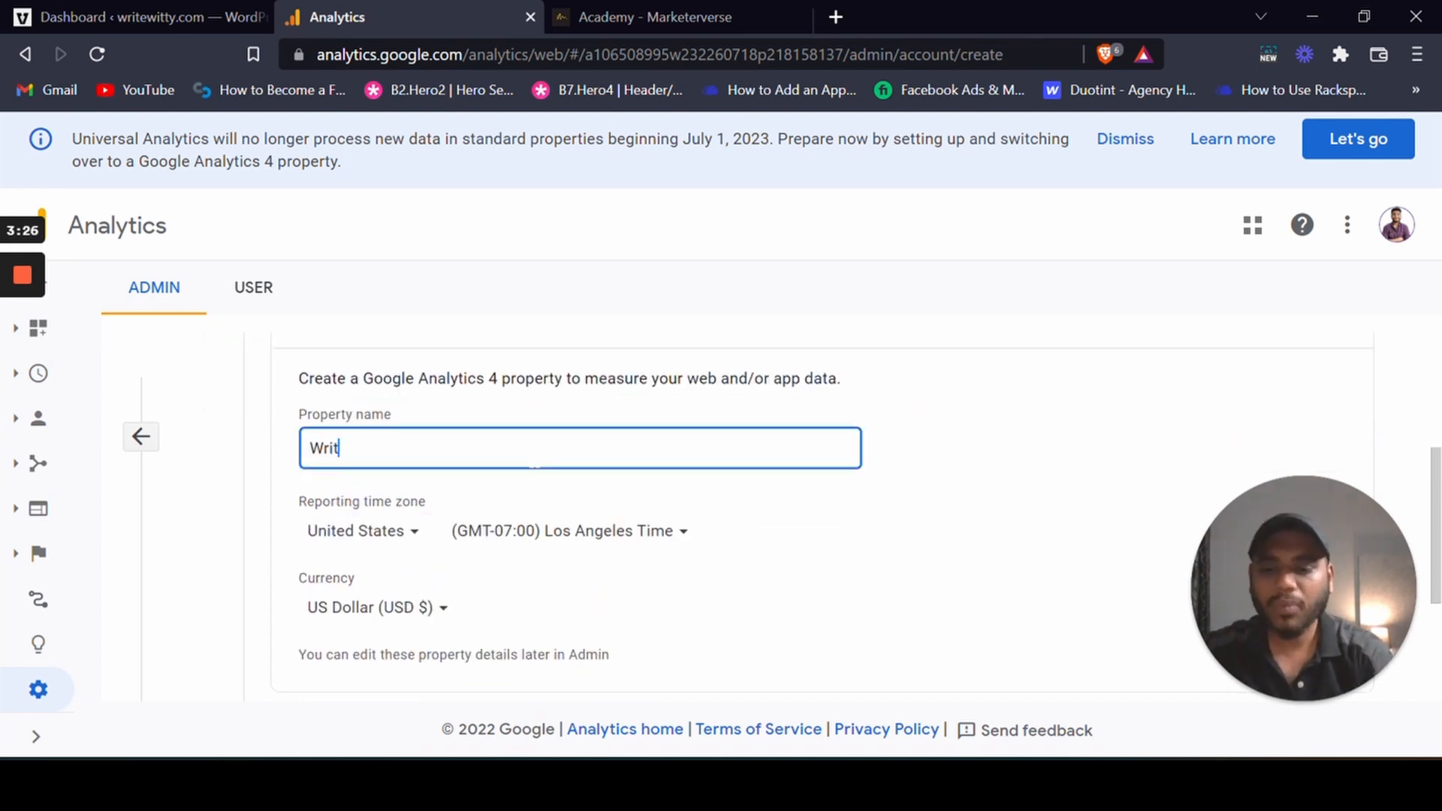
{"action": "type", "text": "ewitty.com"}
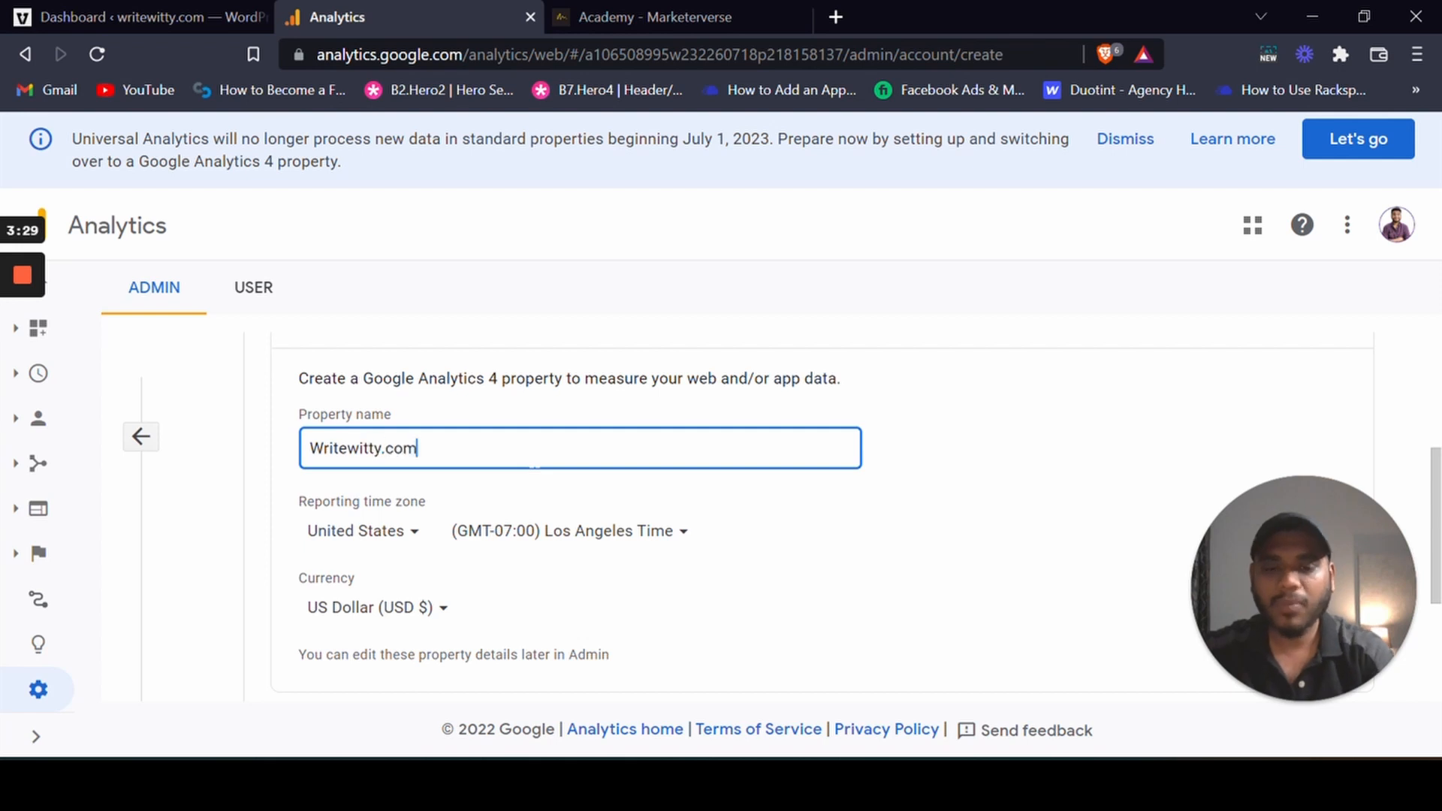
{"action": "key", "text": "Left"}
{"action": "key", "text": "Left"}
{"action": "key", "text": "Left"}
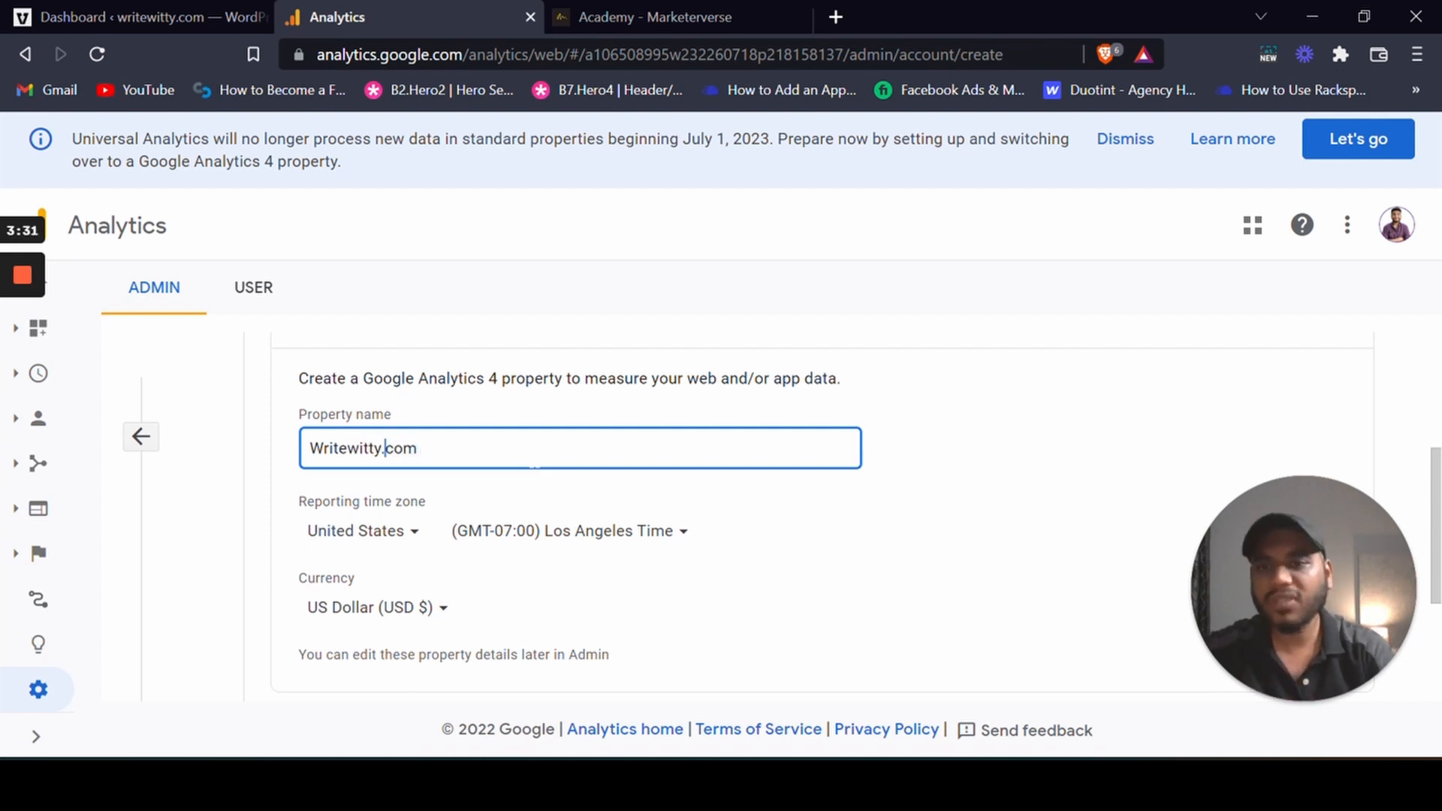
{"action": "key", "text": "Left"}
{"action": "key", "text": "Left"}
{"action": "key", "text": "Left"}
{"action": "key", "text": "Left"}
{"action": "key", "text": "Left"}
{"action": "key", "text": "Left"}
{"action": "key", "text": "Left"}
{"action": "key", "text": "Left"}
{"action": "key", "text": "Left"}
{"action": "key", "text": "Left"}
{"action": "key", "text": "Left"}
{"action": "type", "text": "www"}
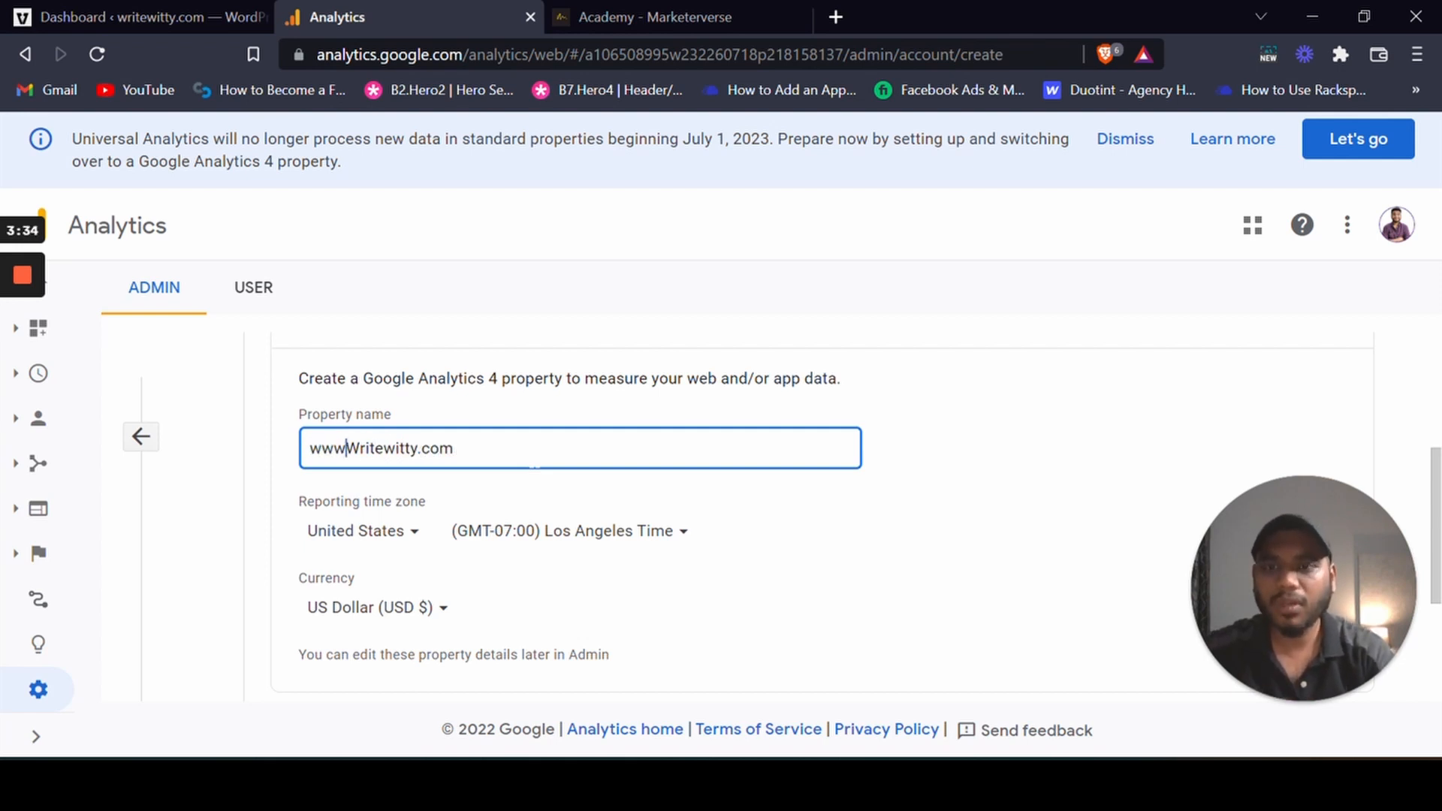
{"action": "type", "text": "w"}
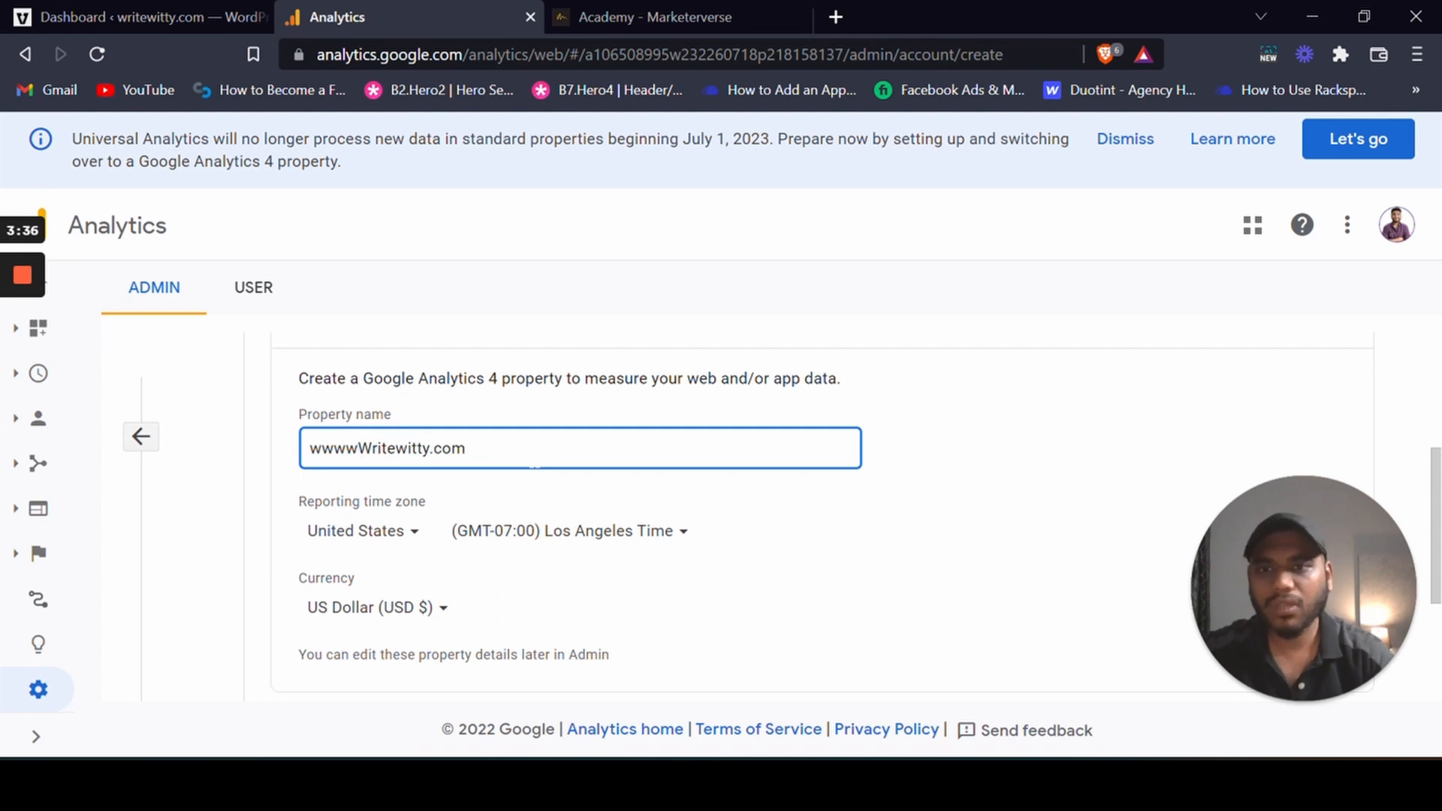
{"action": "key", "text": "BackSpace"}
{"action": "type", "text": "."}
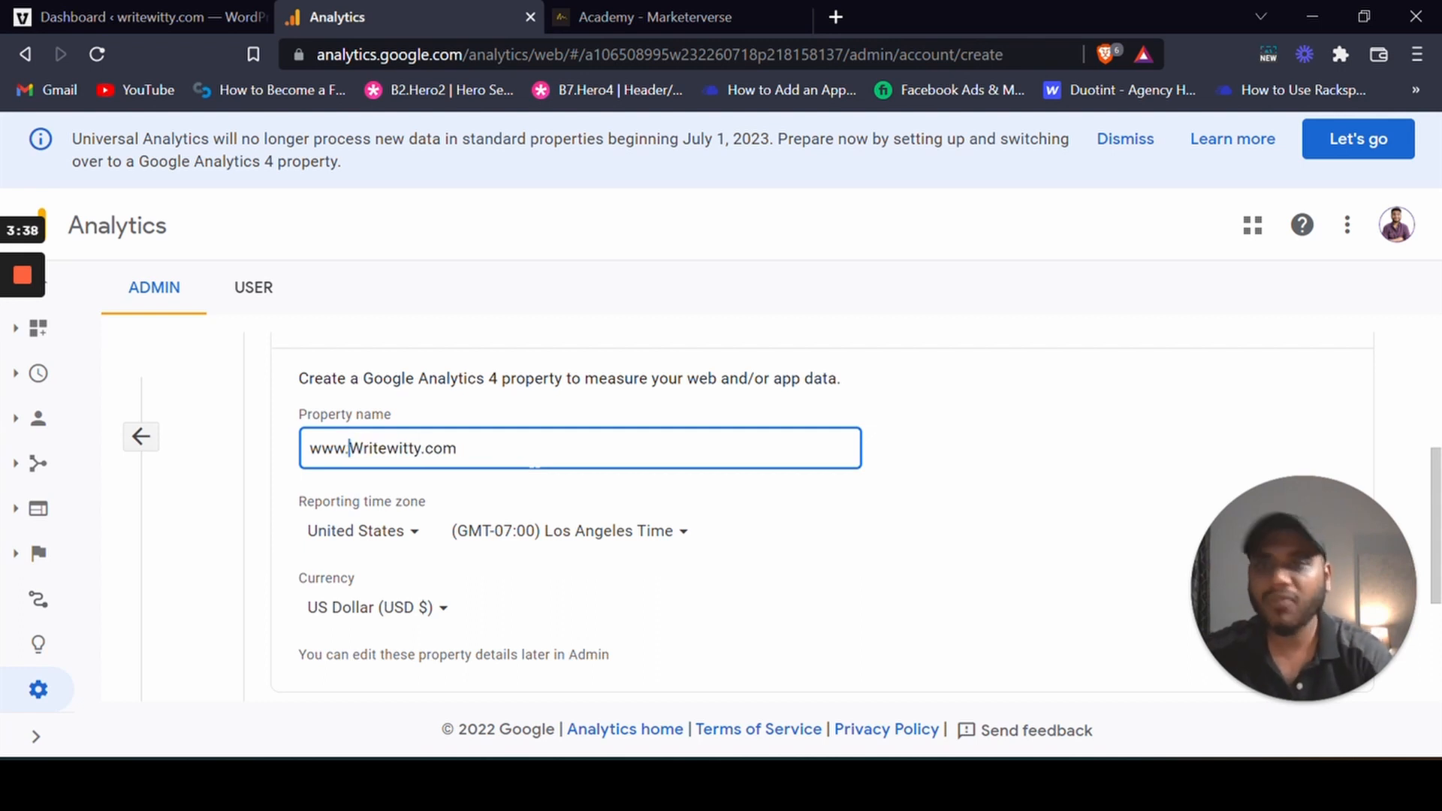
Step: Set the property's reporting time zone country to India
{"action": "left_click", "coordinate": [347, 535]}
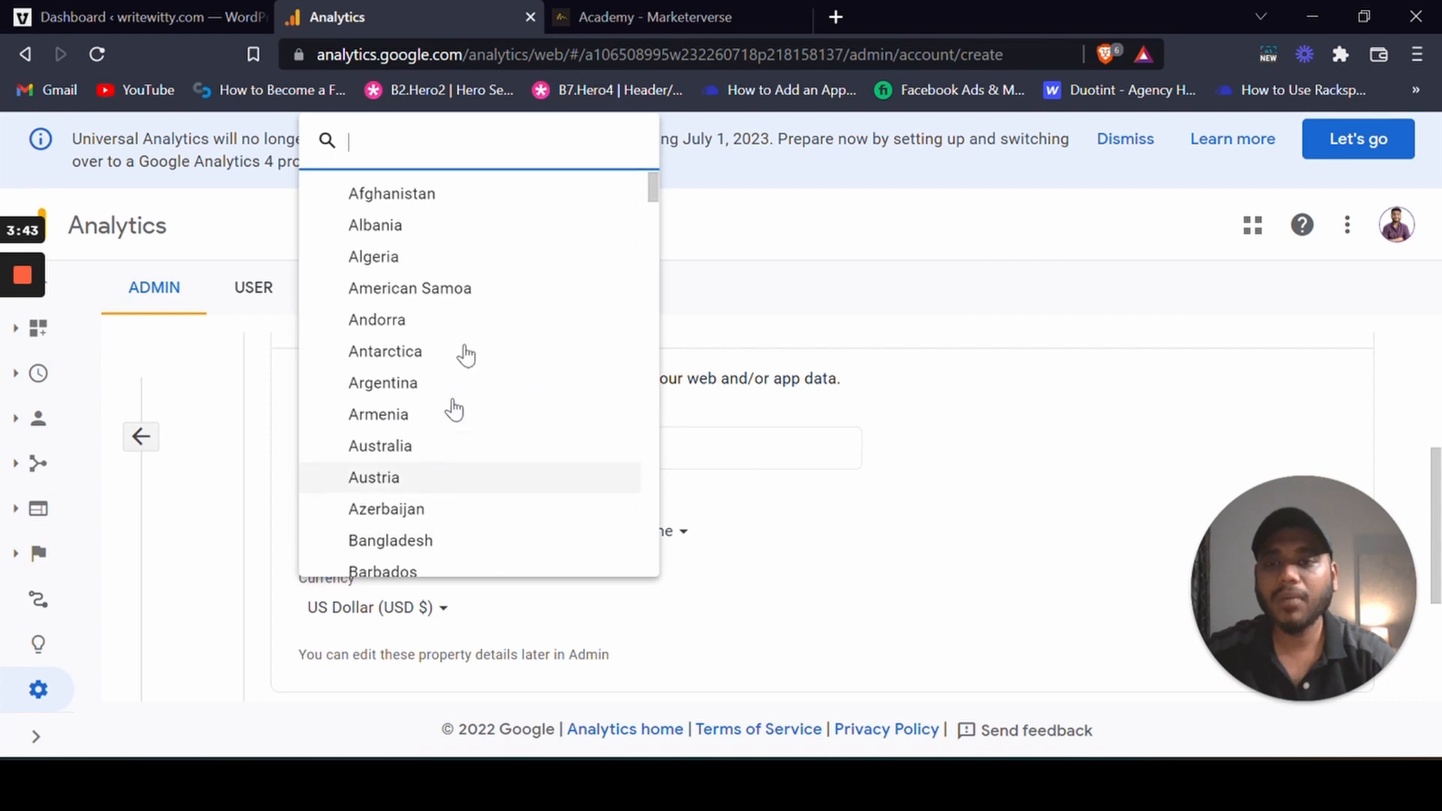
{"action": "type", "text": "ind"}
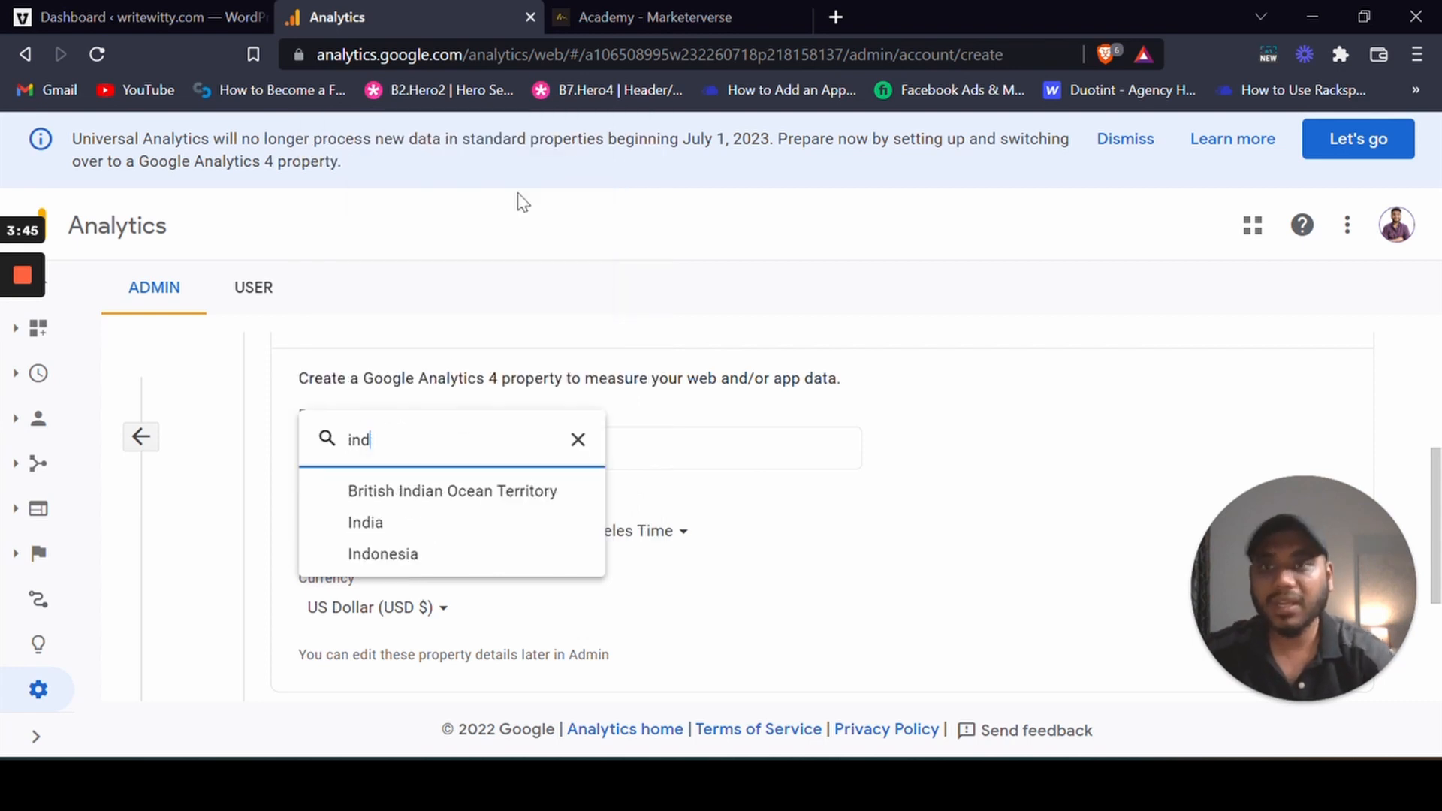
{"action": "left_click", "coordinate": [476, 521]}
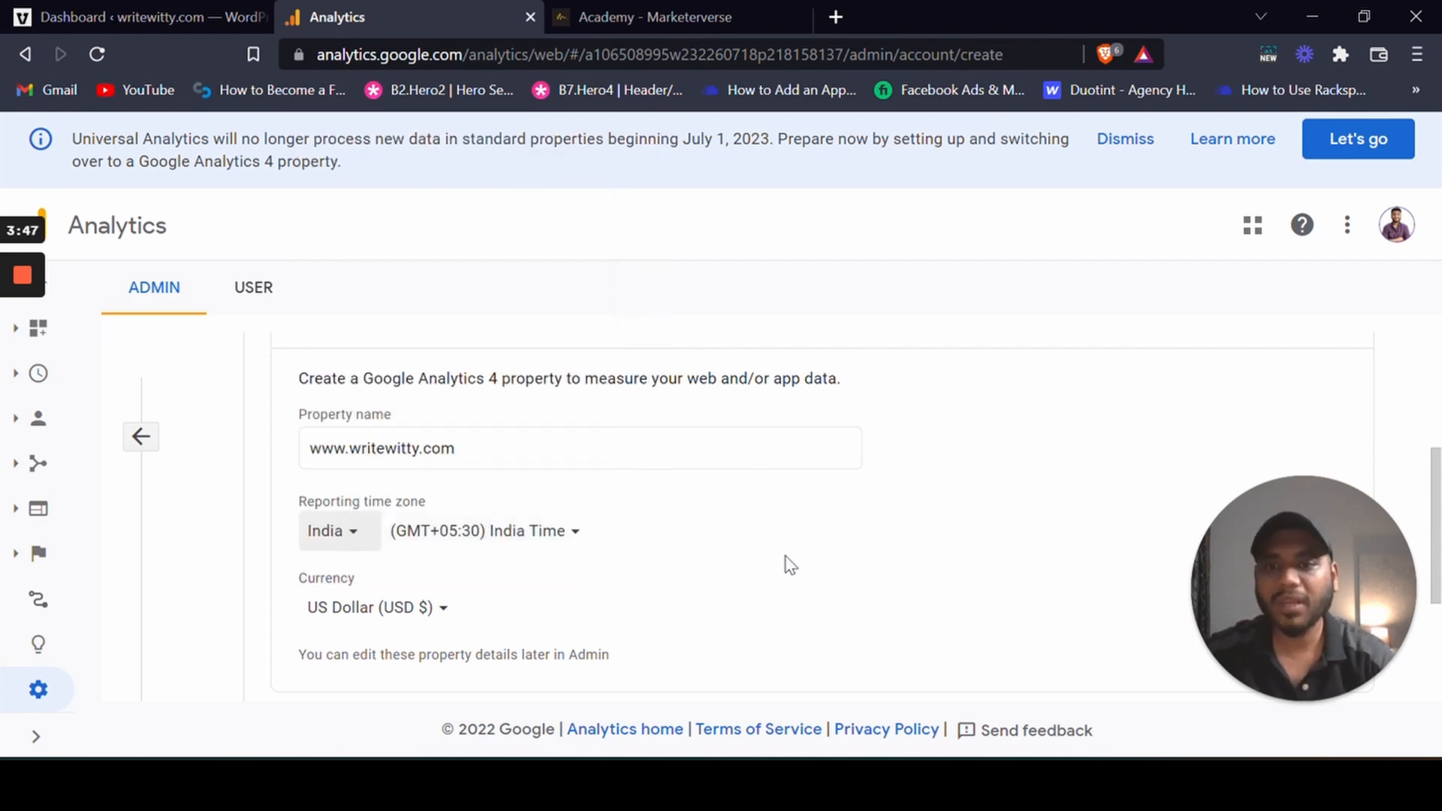
Step: Set the property's currency to Indian Rupee (INR ₹) and continue to the business information
{"action": "scroll", "coordinate": [706, 549], "scroll_direction": "down", "scroll_amount": 2}
{"action": "left_click", "coordinate": [462, 495]}
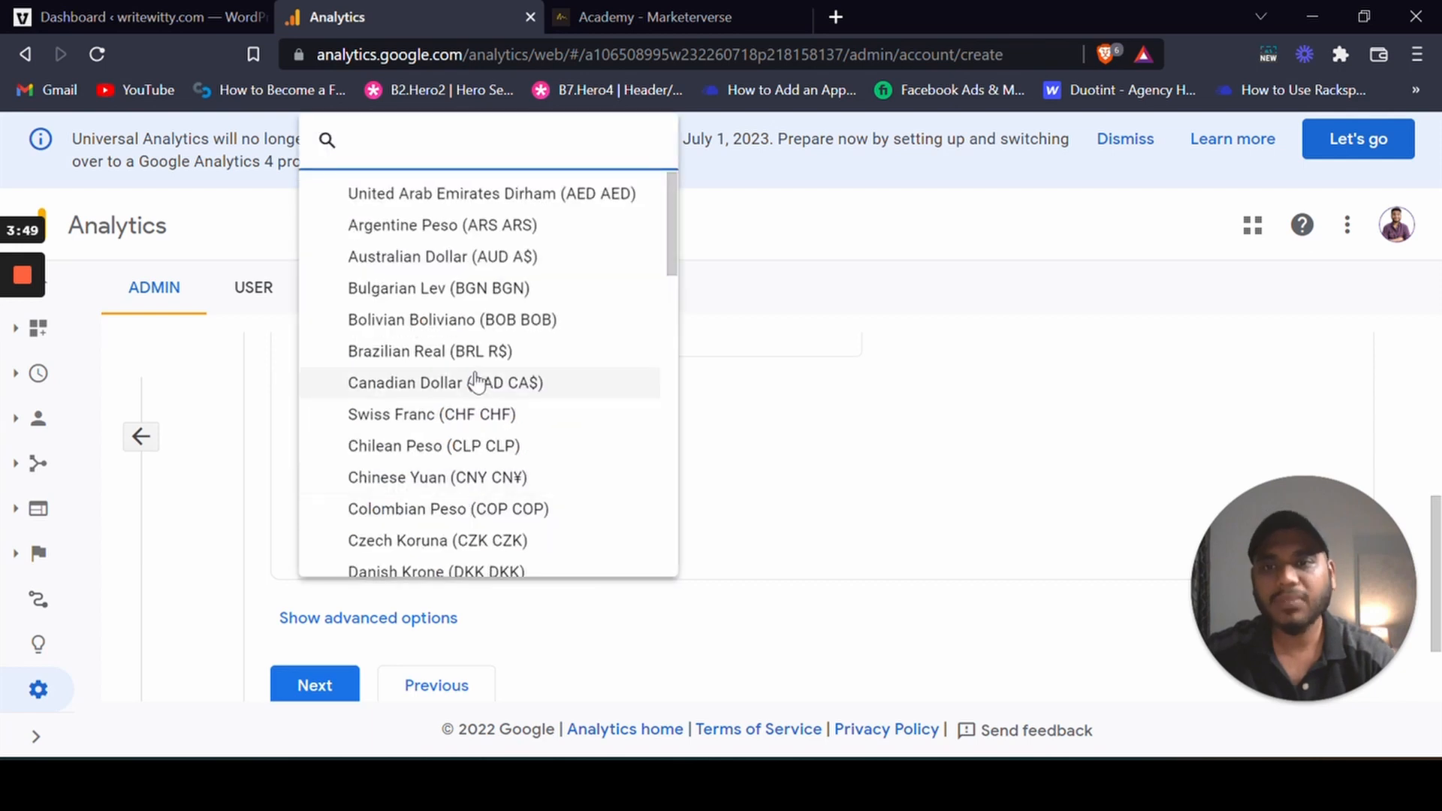
{"action": "type", "text": "i"}
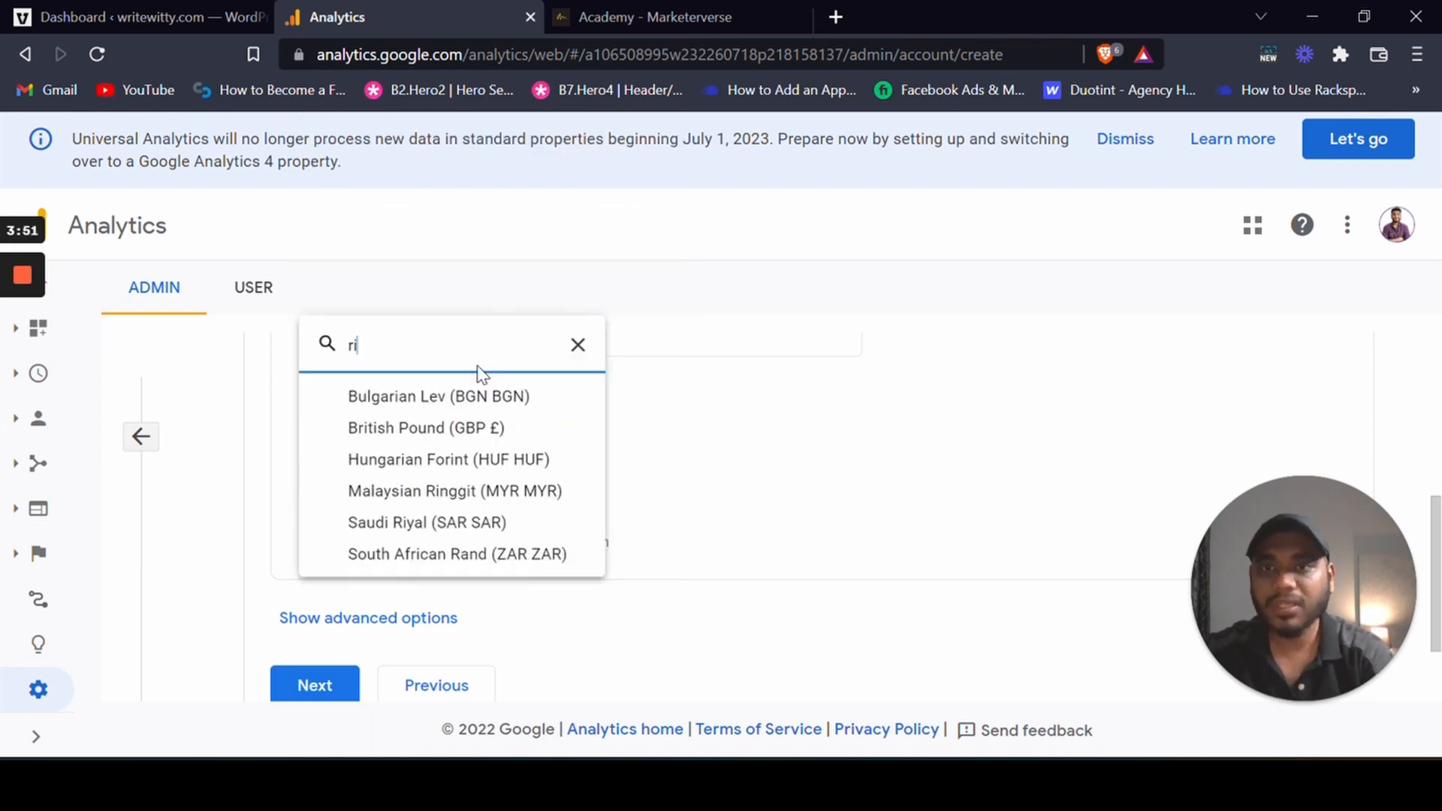
{"action": "key", "text": "BackSpace"}
{"action": "key", "text": "BackSpace"}
{"action": "type", "text": "indi"}
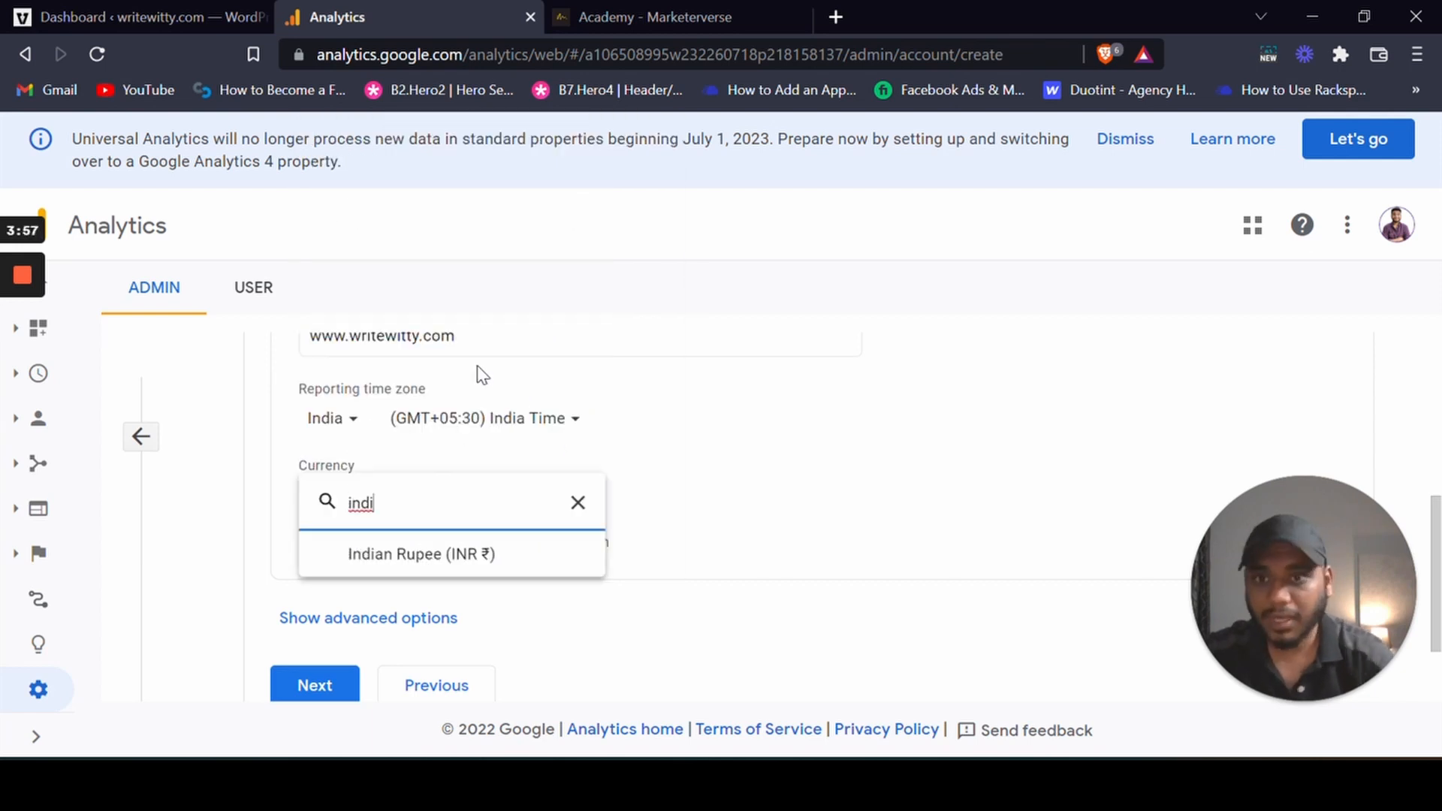
{"action": "left_click", "coordinate": [556, 567]}
{"action": "scroll", "coordinate": [696, 519], "scroll_direction": "down", "scroll_amount": 2}
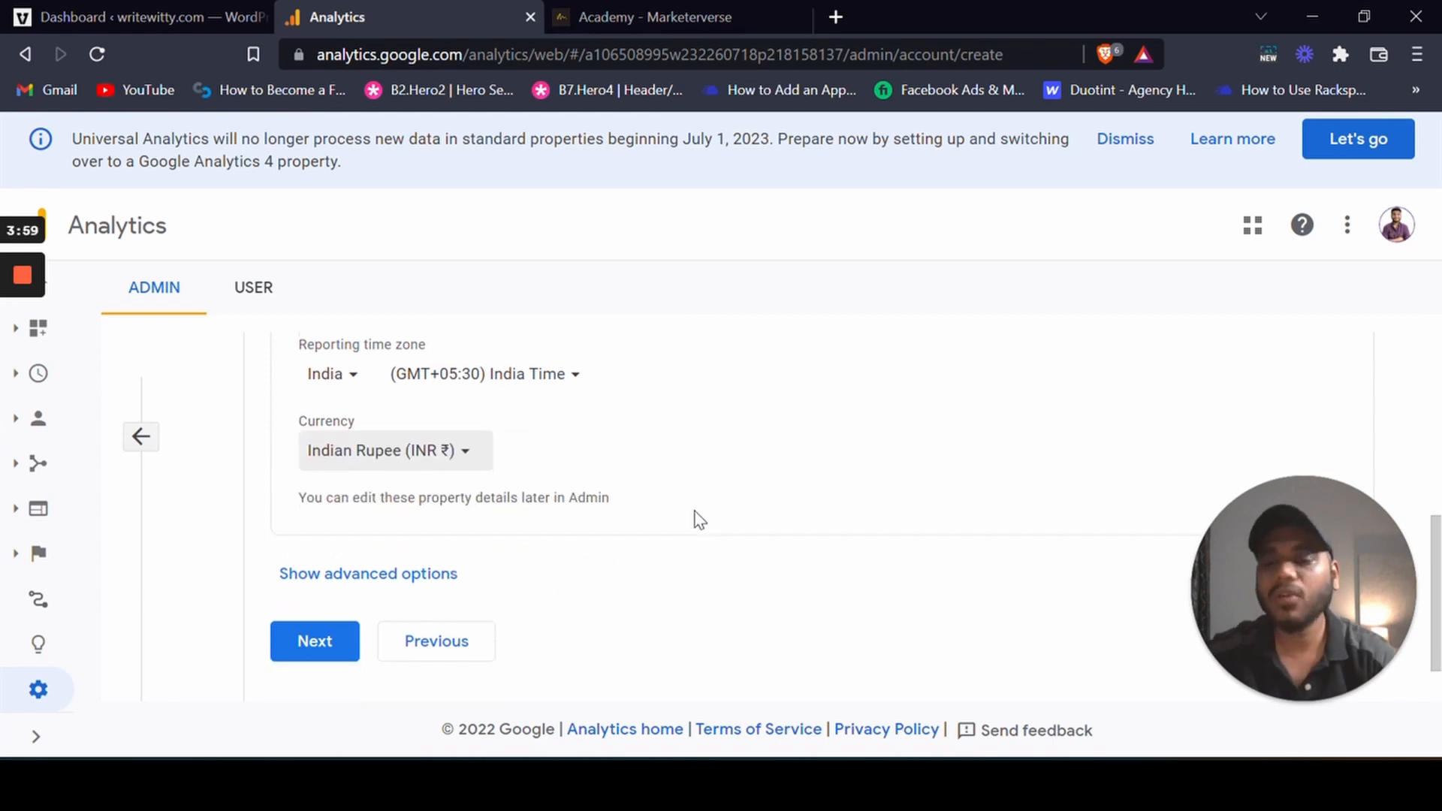
{"action": "left_click", "coordinate": [345, 575]}
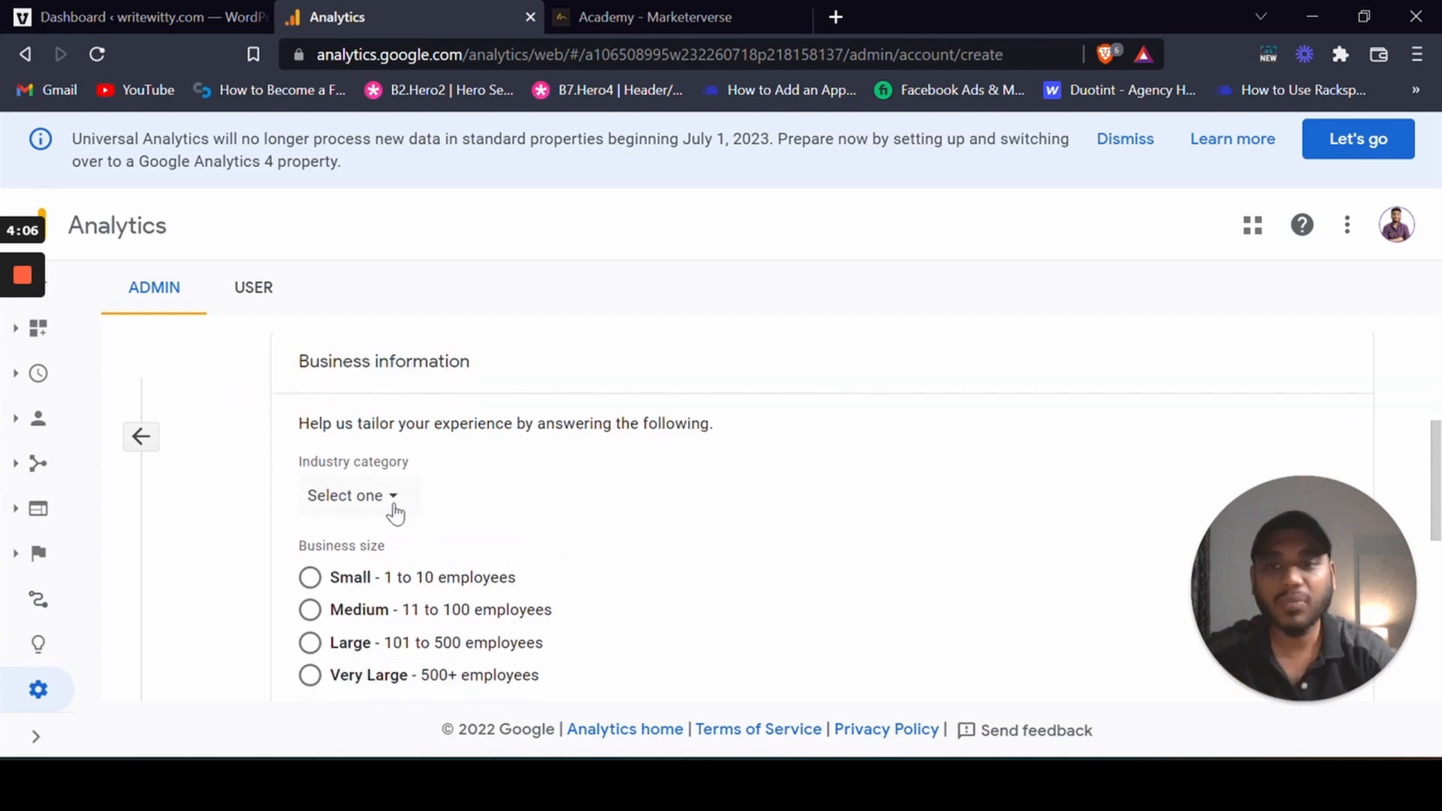
Step: Set the industry category to Other and the business size to Small - 1 to 10 employees
{"action": "left_click", "coordinate": [393, 504]}
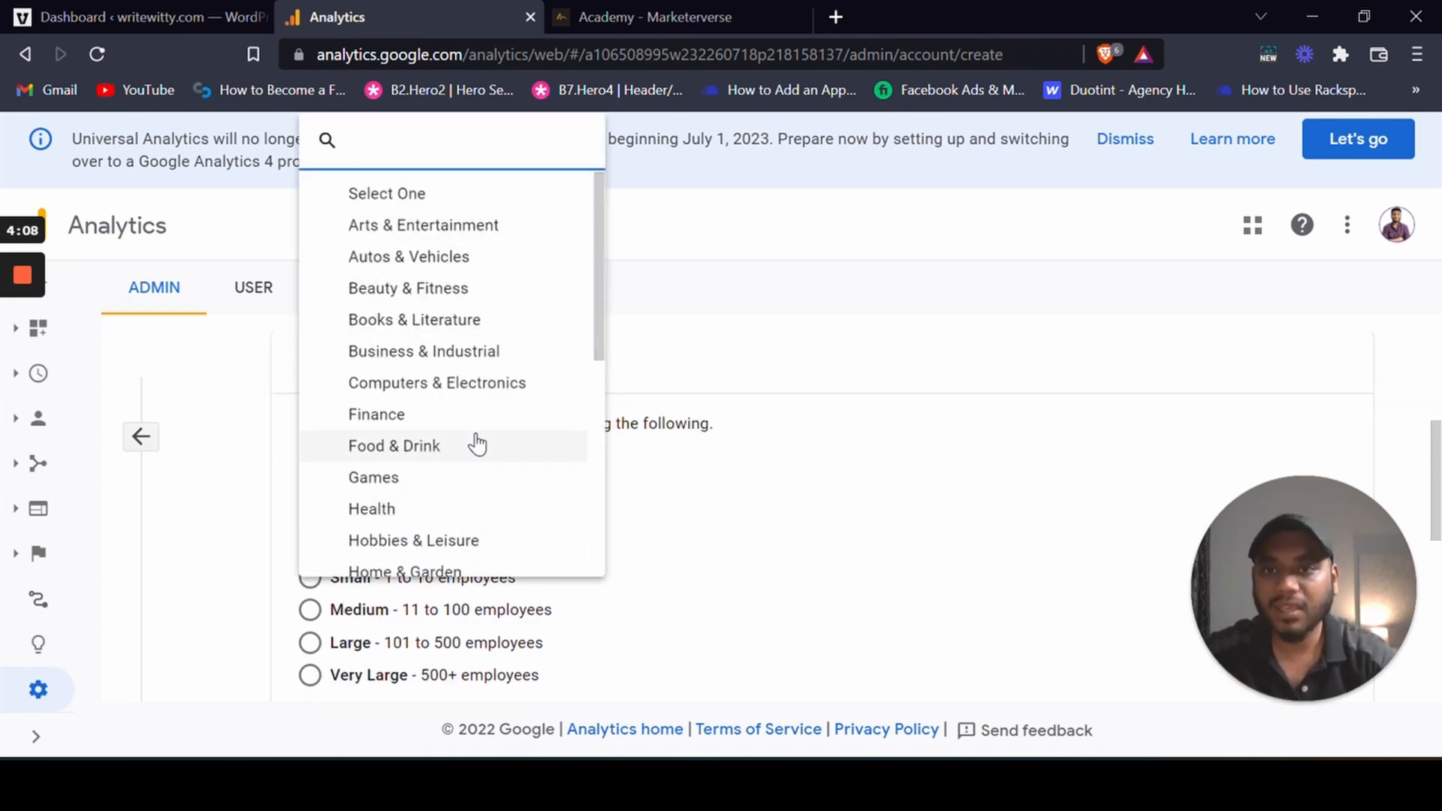
{"action": "scroll", "coordinate": [477, 444], "scroll_direction": "down", "scroll_amount": 6}
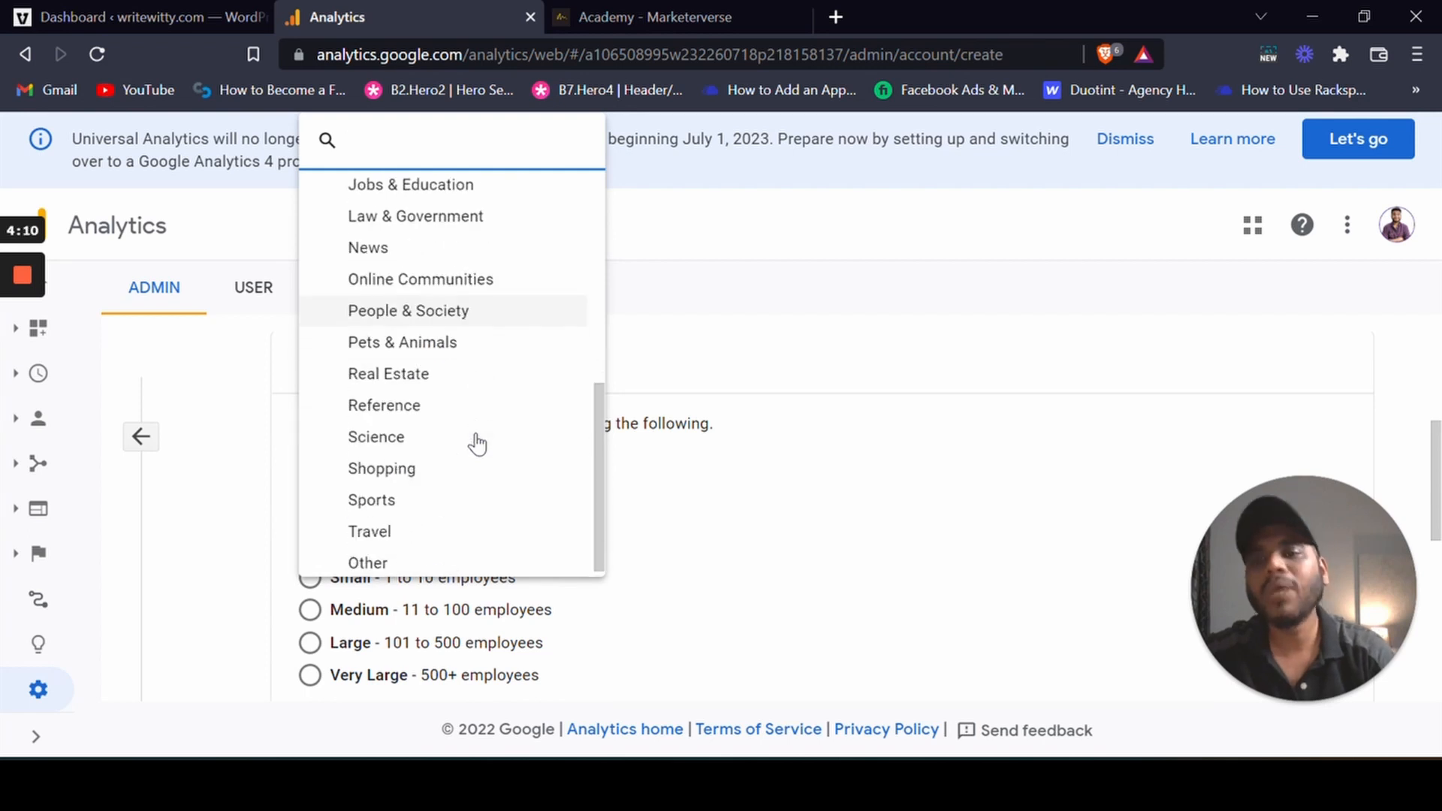
{"action": "scroll", "coordinate": [477, 443], "scroll_direction": "down", "scroll_amount": 1}
{"action": "scroll", "coordinate": [477, 444], "scroll_direction": "up", "scroll_amount": 5}
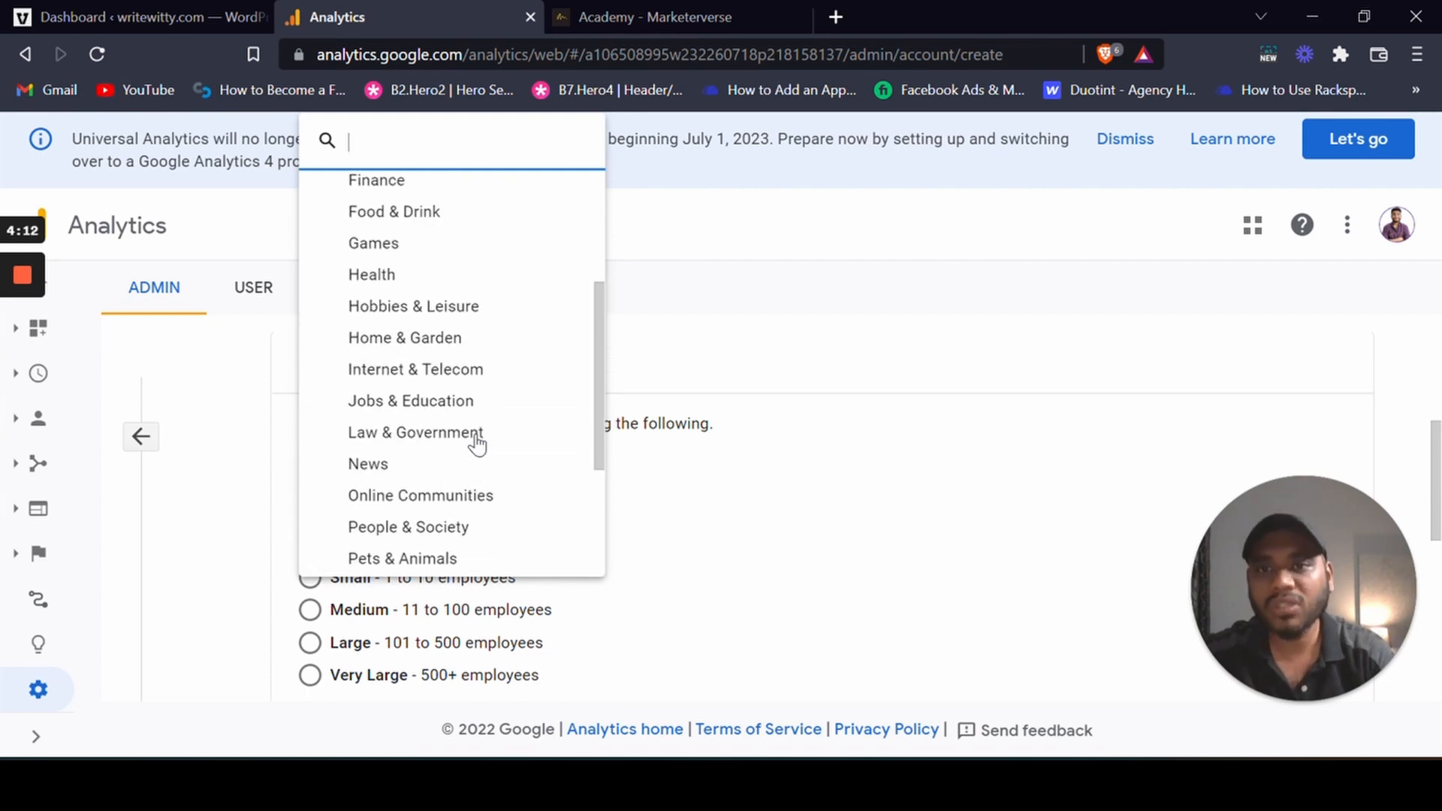
{"action": "scroll", "coordinate": [474, 443], "scroll_direction": "up", "scroll_amount": 2}
{"action": "scroll", "coordinate": [473, 441], "scroll_direction": "down", "scroll_amount": 5}
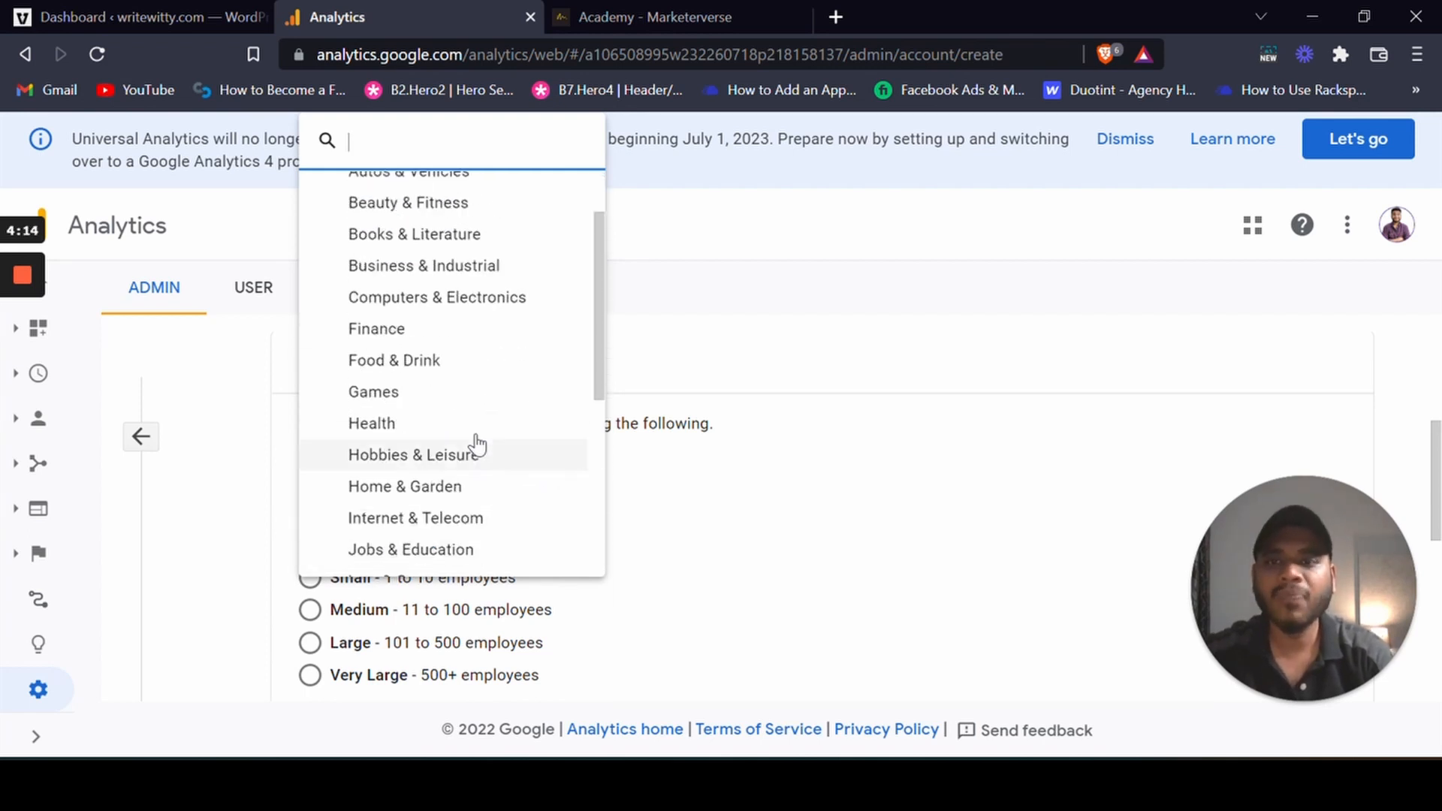
{"action": "scroll", "coordinate": [479, 560], "scroll_direction": "up", "scroll_amount": 5}
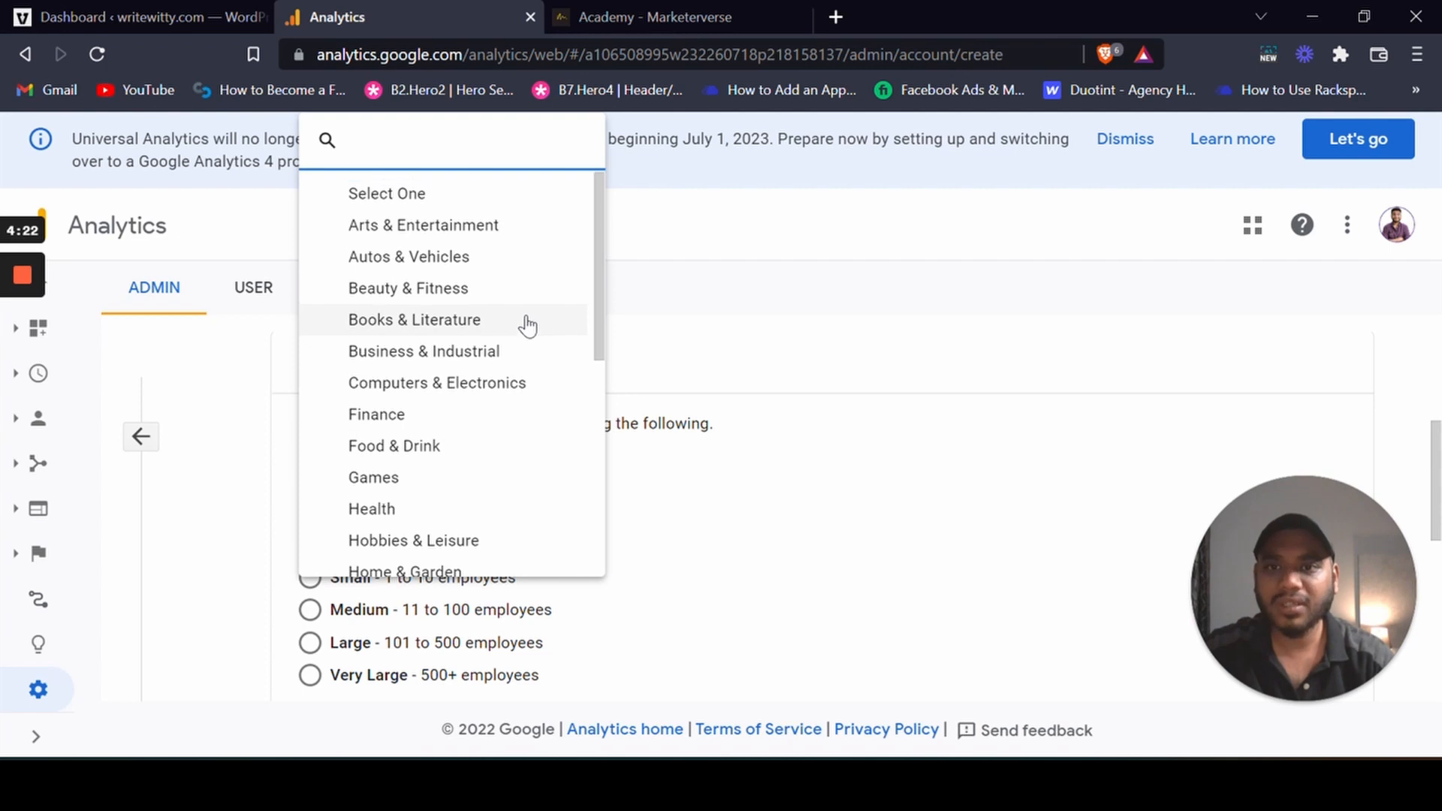
{"action": "scroll", "coordinate": [526, 323], "scroll_direction": "down", "scroll_amount": 5}
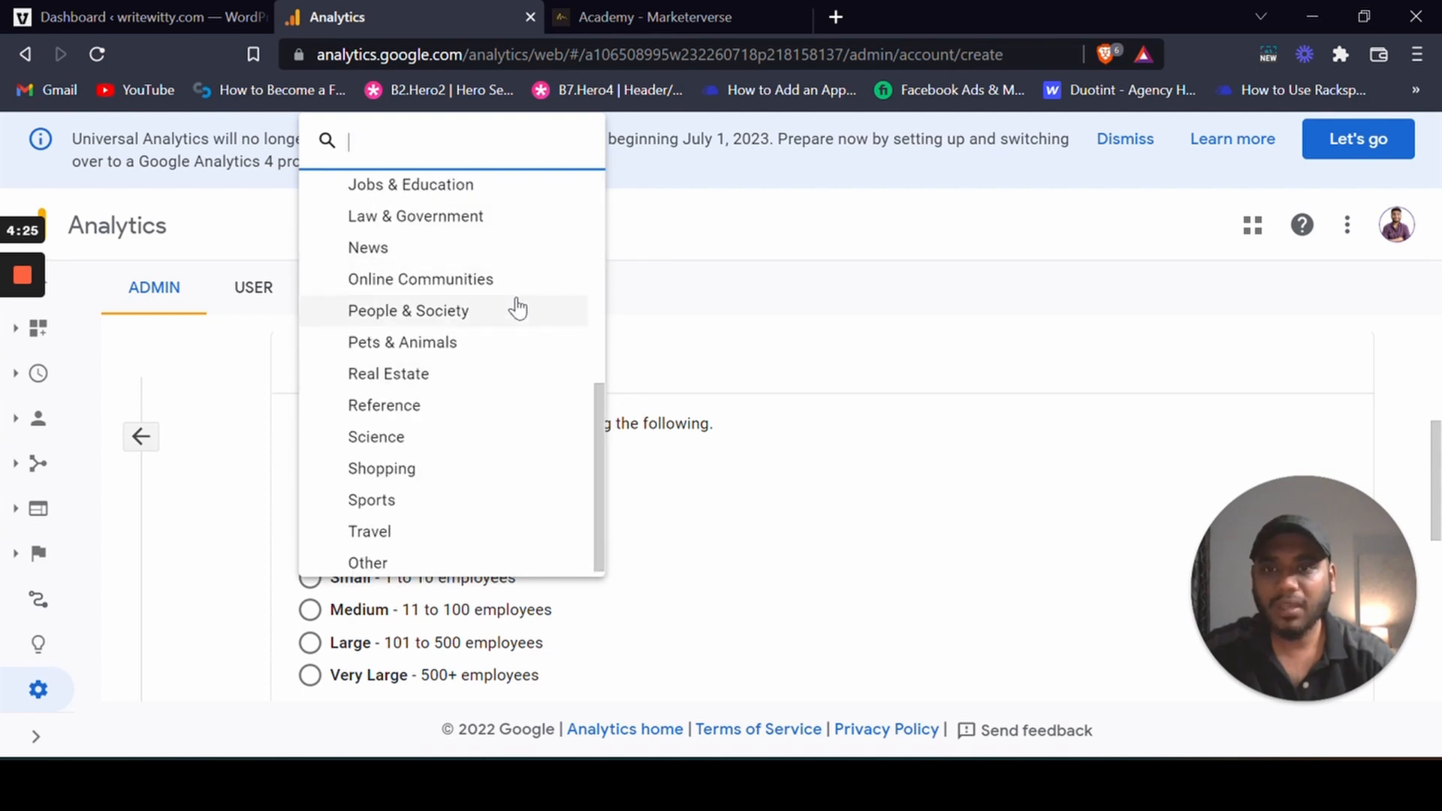
{"action": "scroll", "coordinate": [517, 306], "scroll_direction": "down", "scroll_amount": 1}
{"action": "left_click", "coordinate": [505, 556]}
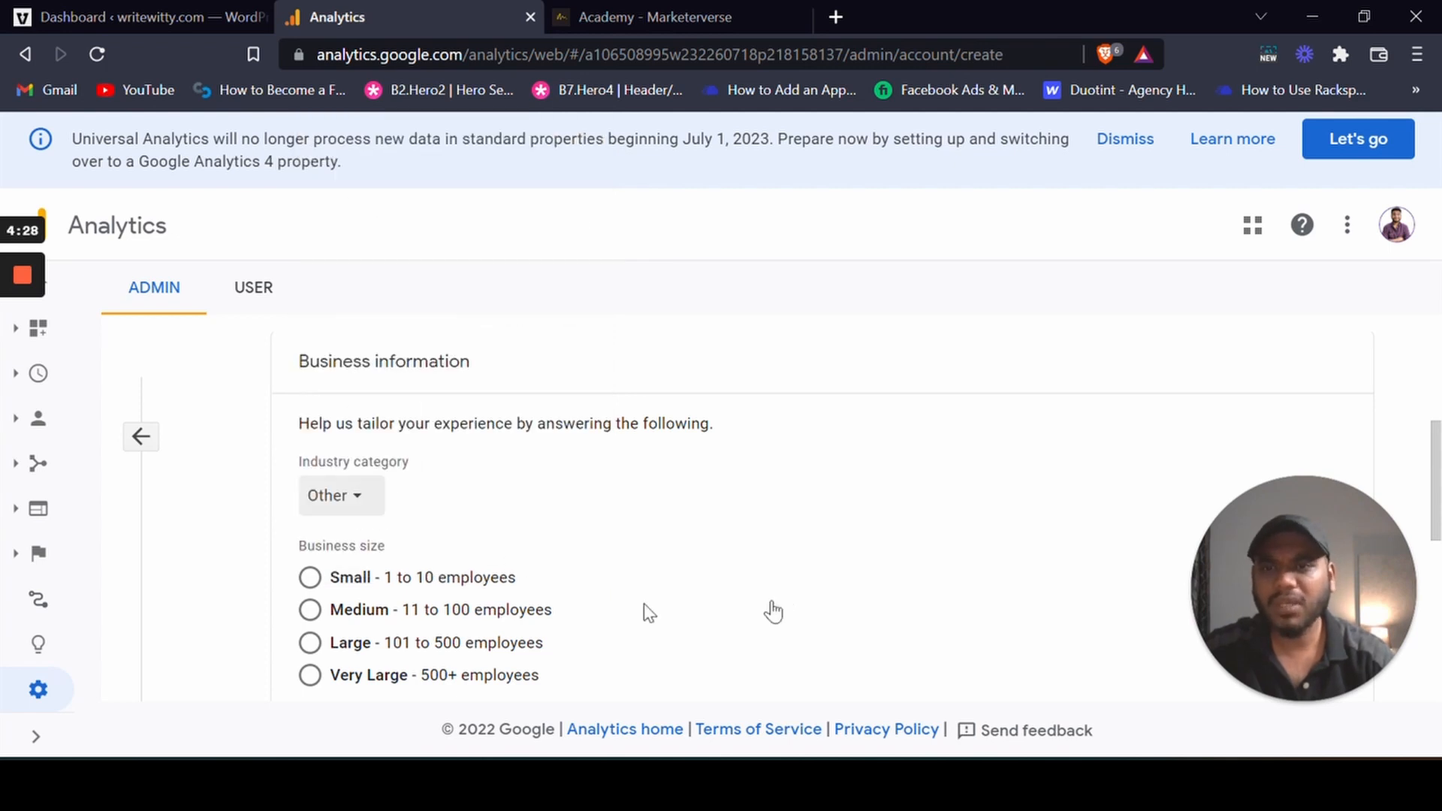
{"action": "scroll", "coordinate": [751, 586], "scroll_direction": "down", "scroll_amount": 2}
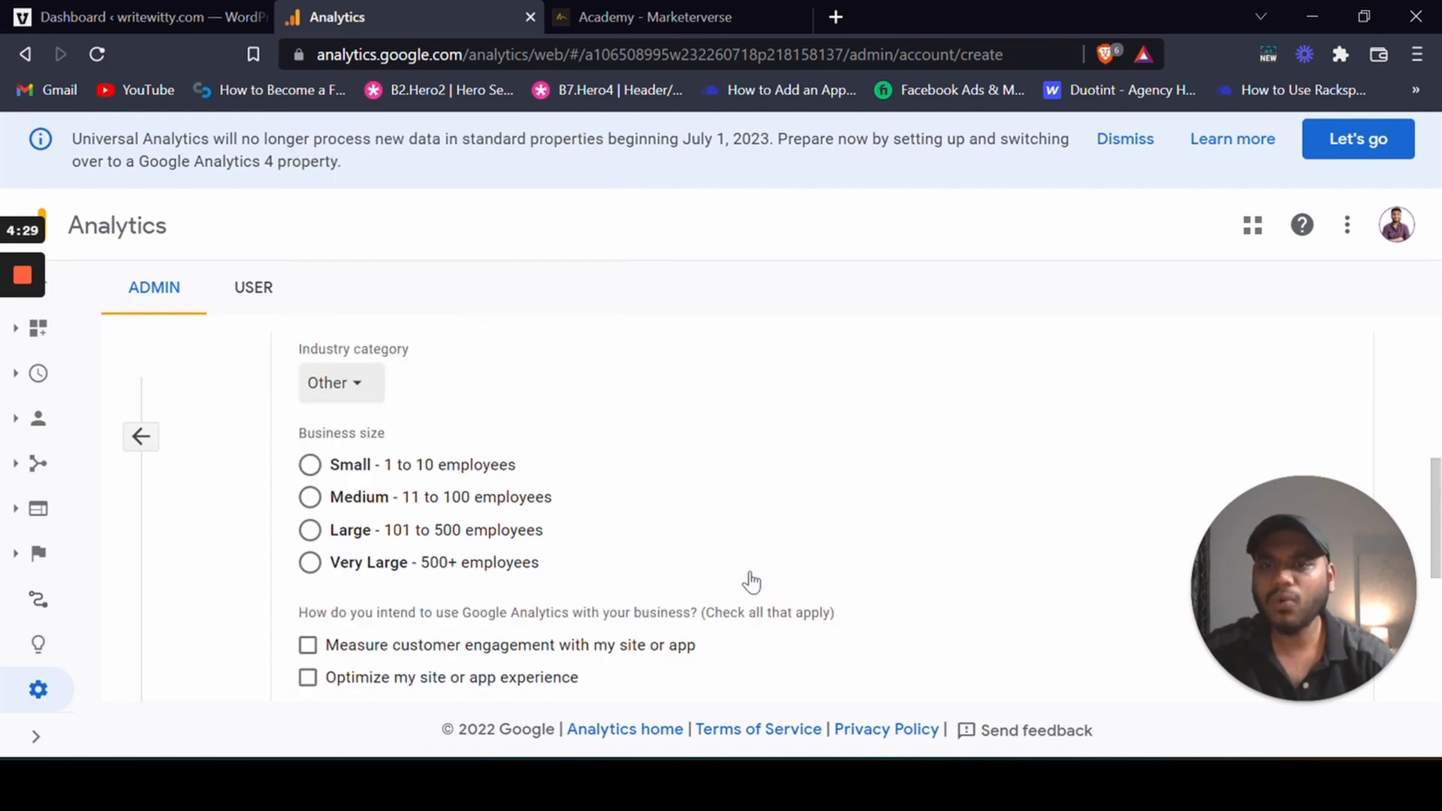
{"action": "left_click", "coordinate": [310, 469]}
Step: Select every intended Google Analytics use for the business except Measure app installs and Other
{"action": "scroll", "coordinate": [775, 503], "scroll_direction": "down", "scroll_amount": 3}
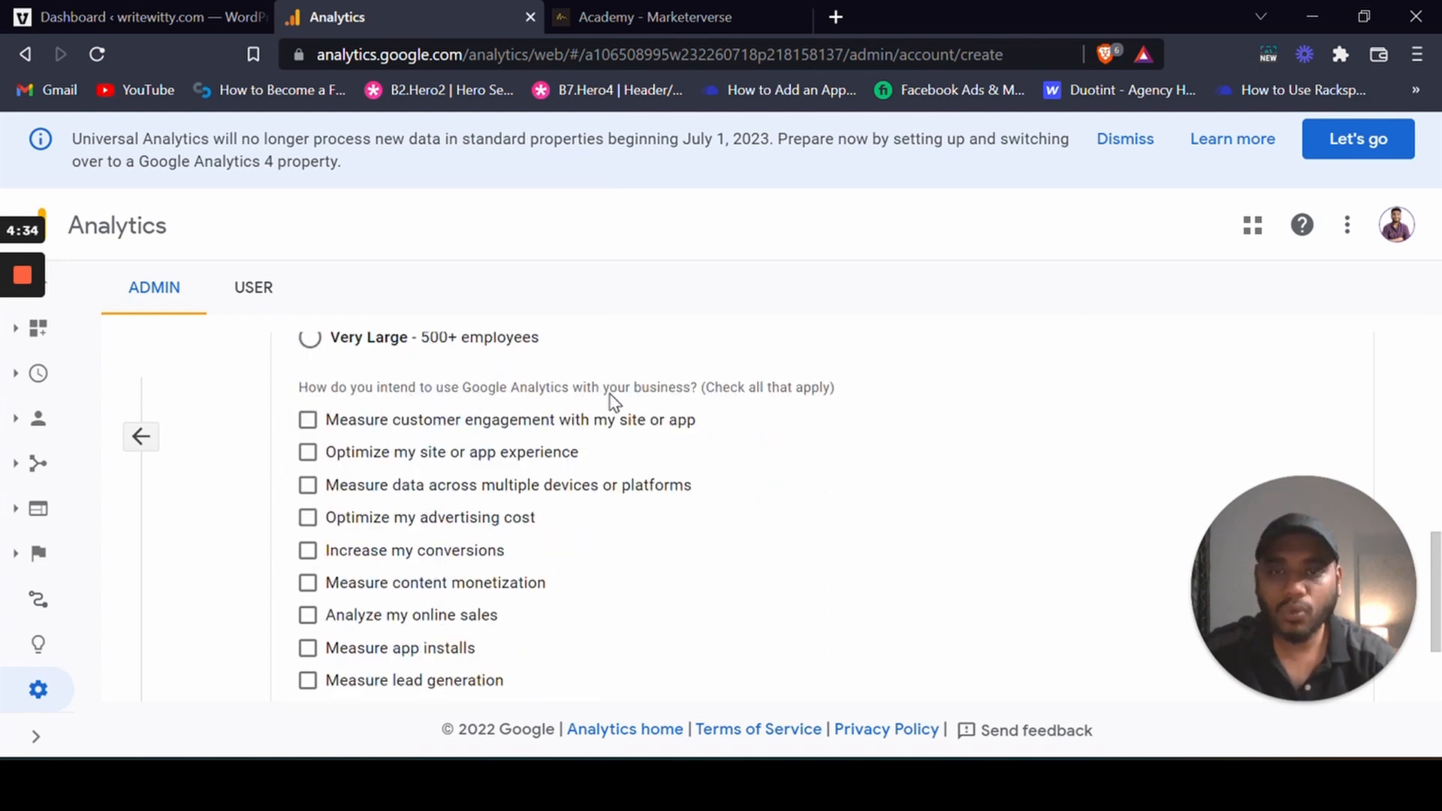
{"action": "scroll", "coordinate": [717, 414], "scroll_direction": "down", "scroll_amount": 2}
{"action": "scroll", "coordinate": [483, 399], "scroll_direction": "up", "scroll_amount": 2}
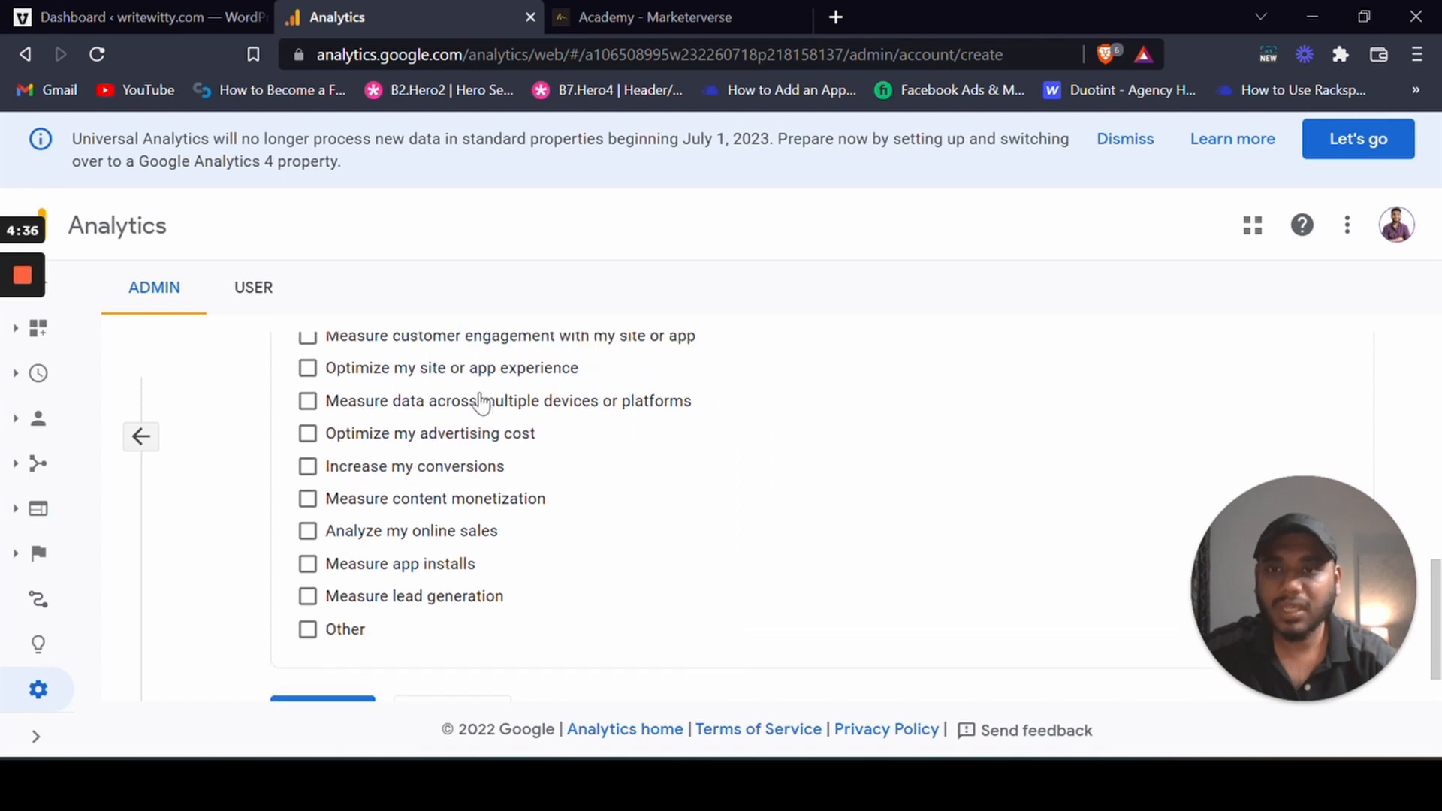
{"action": "left_click", "coordinate": [309, 421]}
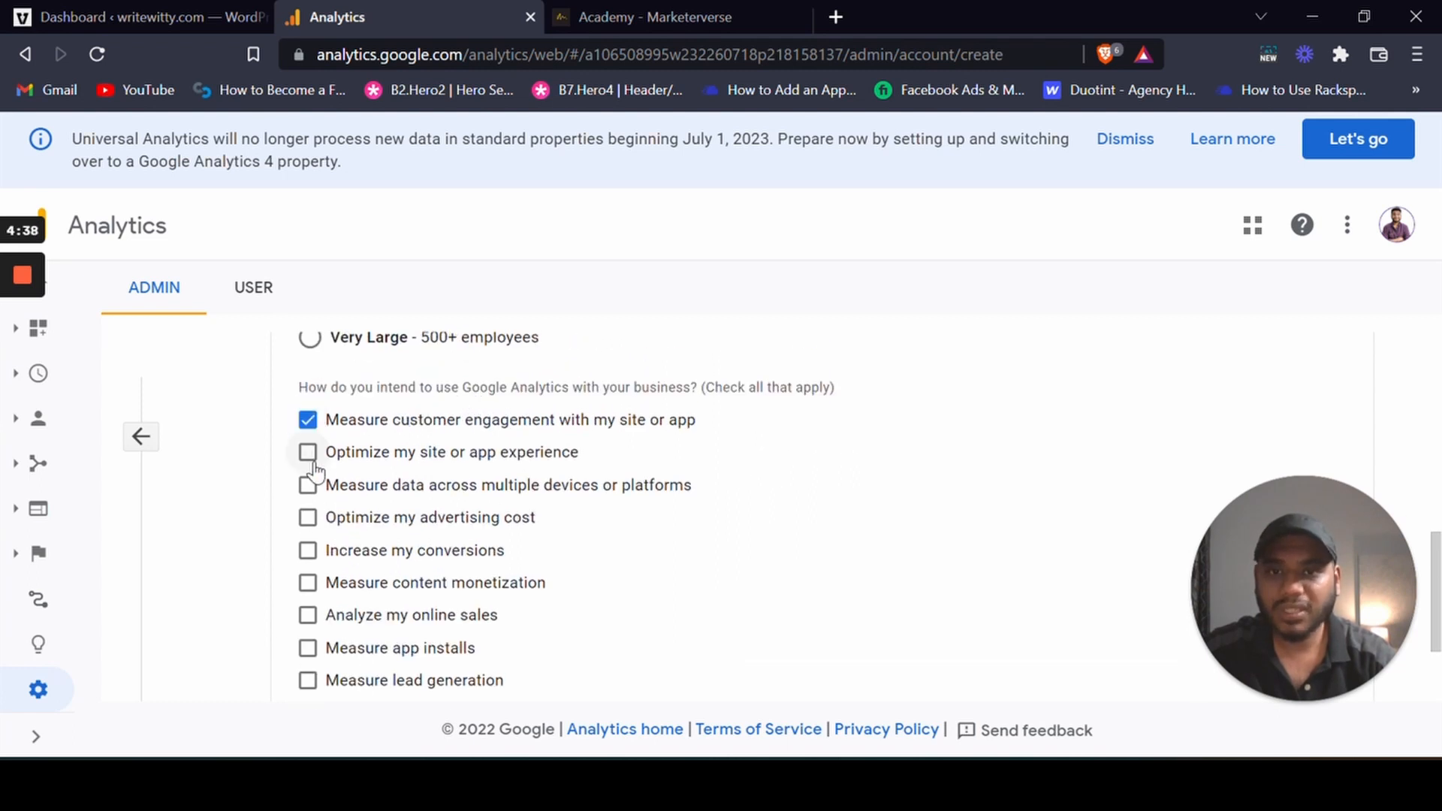
{"action": "left_click", "coordinate": [309, 453]}
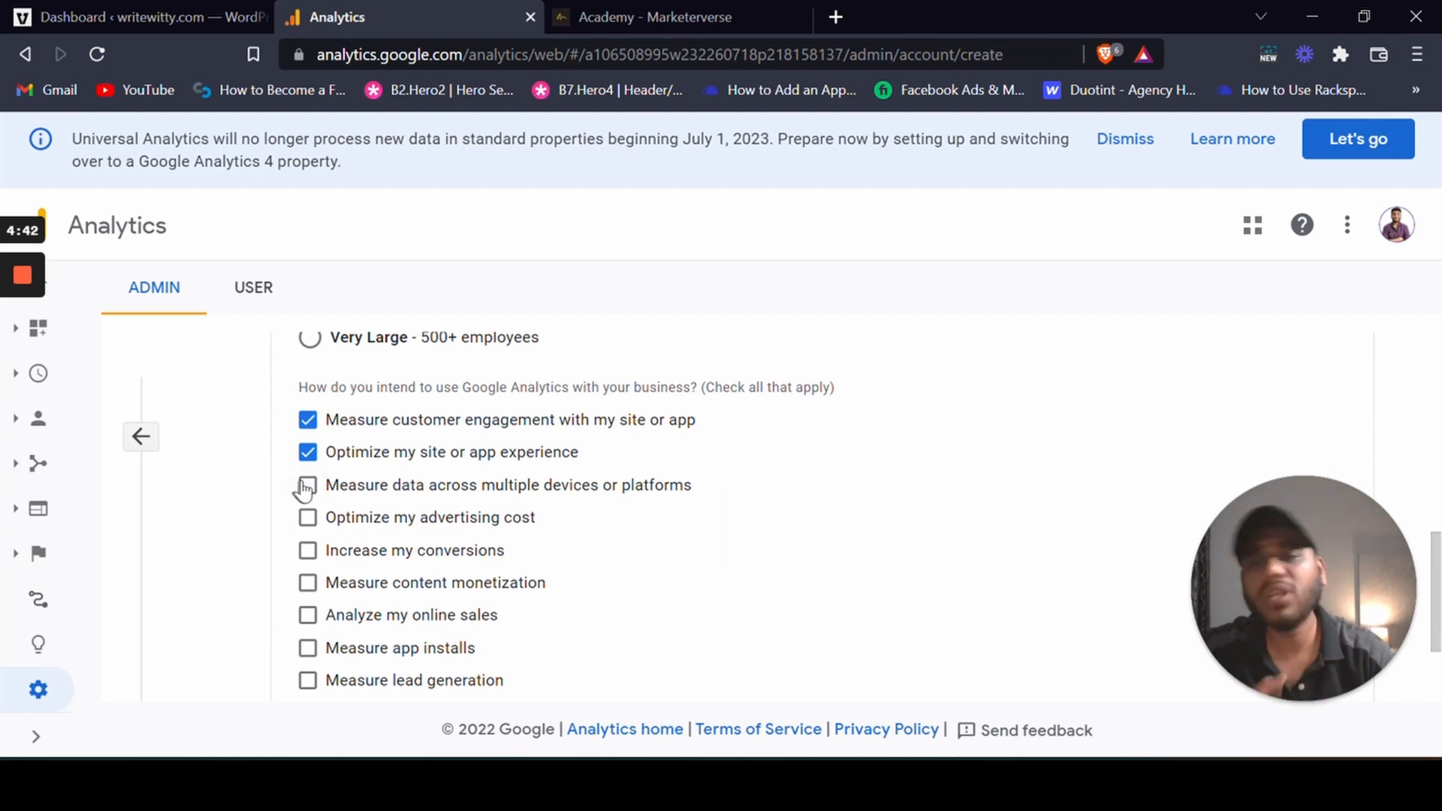
{"action": "left_click", "coordinate": [308, 487]}
{"action": "left_click", "coordinate": [308, 518]}
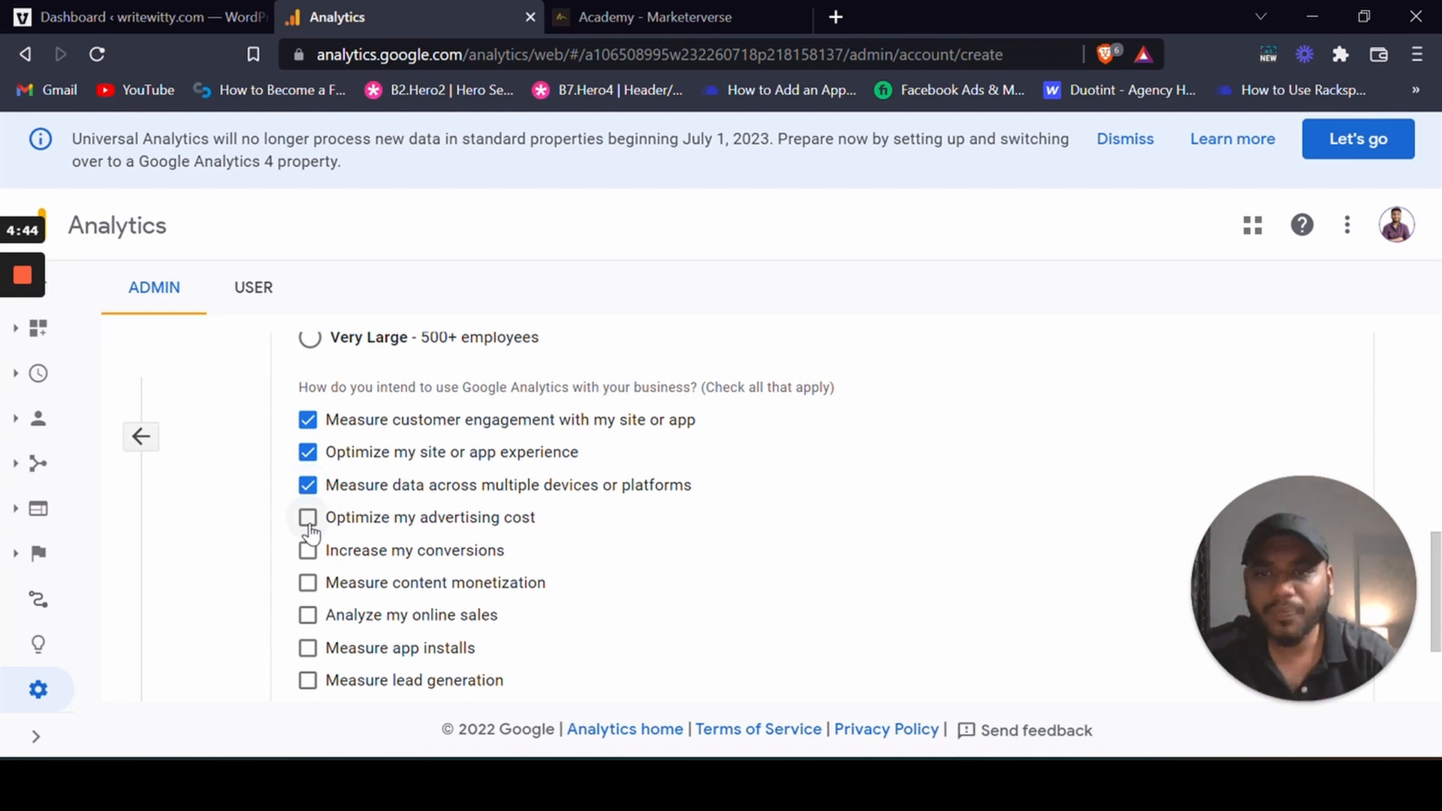
{"action": "scroll", "coordinate": [311, 488], "scroll_direction": "down", "scroll_amount": 2}
{"action": "left_click", "coordinate": [308, 439]}
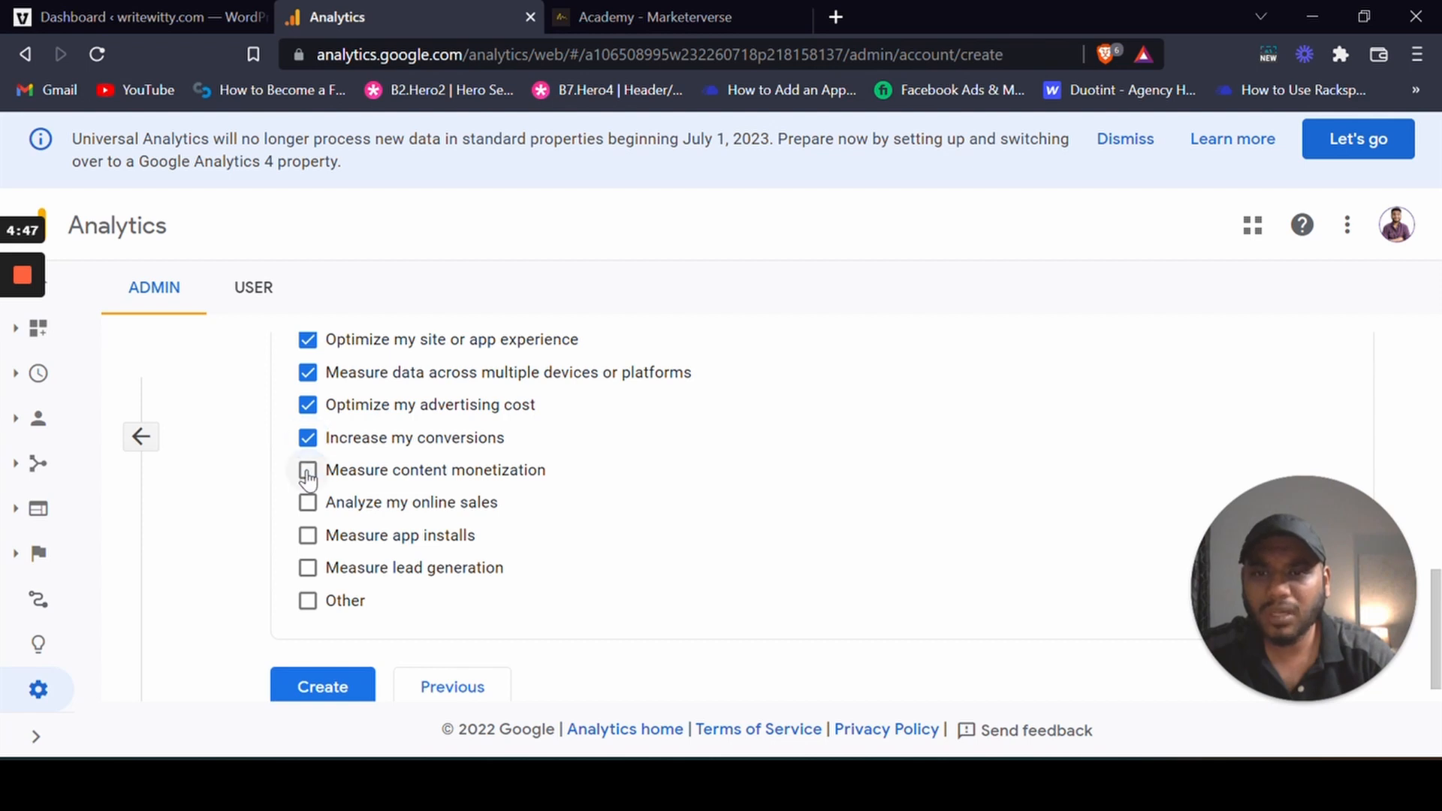
{"action": "left_click", "coordinate": [308, 471]}
{"action": "left_click", "coordinate": [308, 502]}
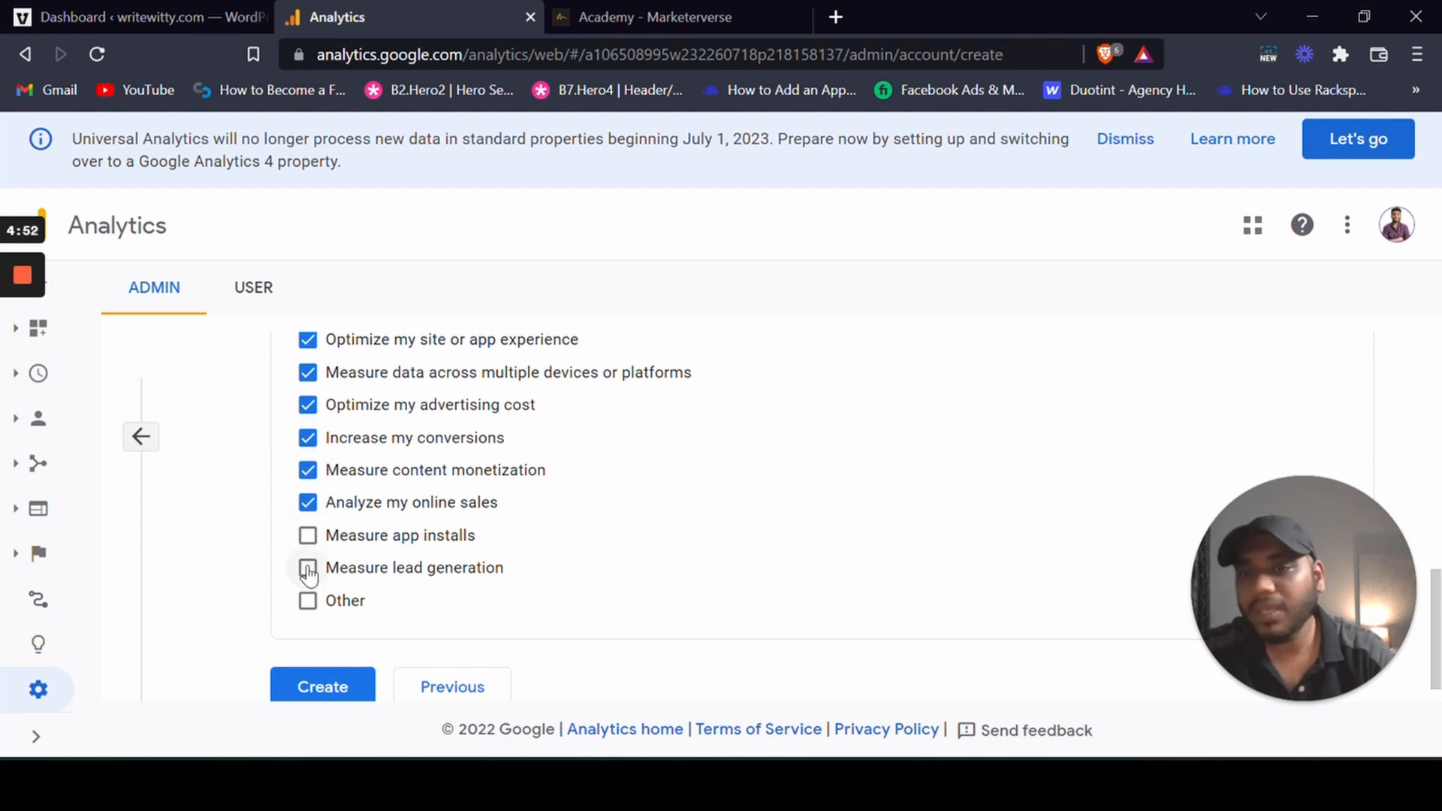
{"action": "left_click", "coordinate": [309, 569]}
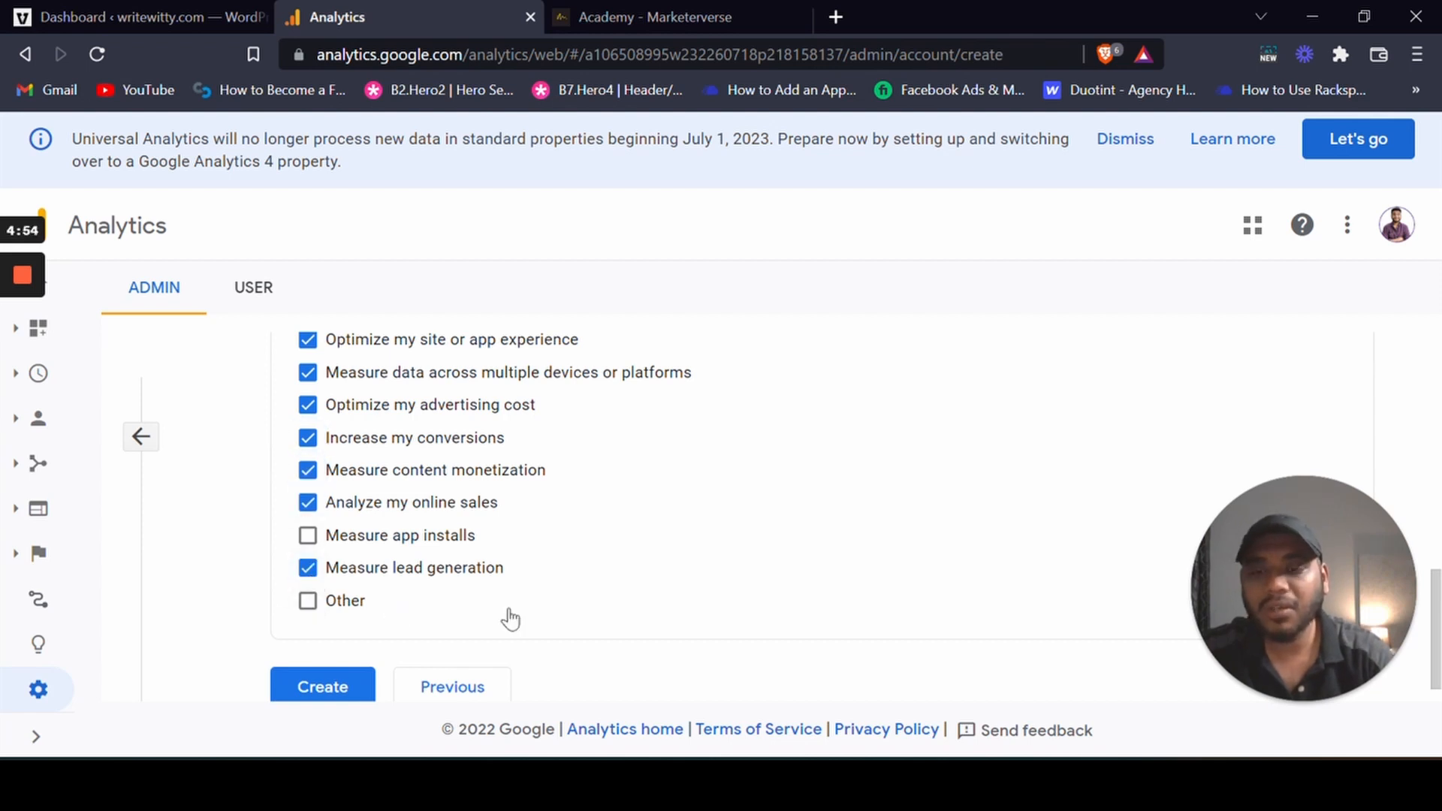
Step: Create the account and accept the GDPR Data Processing Terms in the Terms of Service agreement
{"action": "scroll", "coordinate": [511, 619], "scroll_direction": "down", "scroll_amount": 1}
{"action": "left_click", "coordinate": [359, 651]}
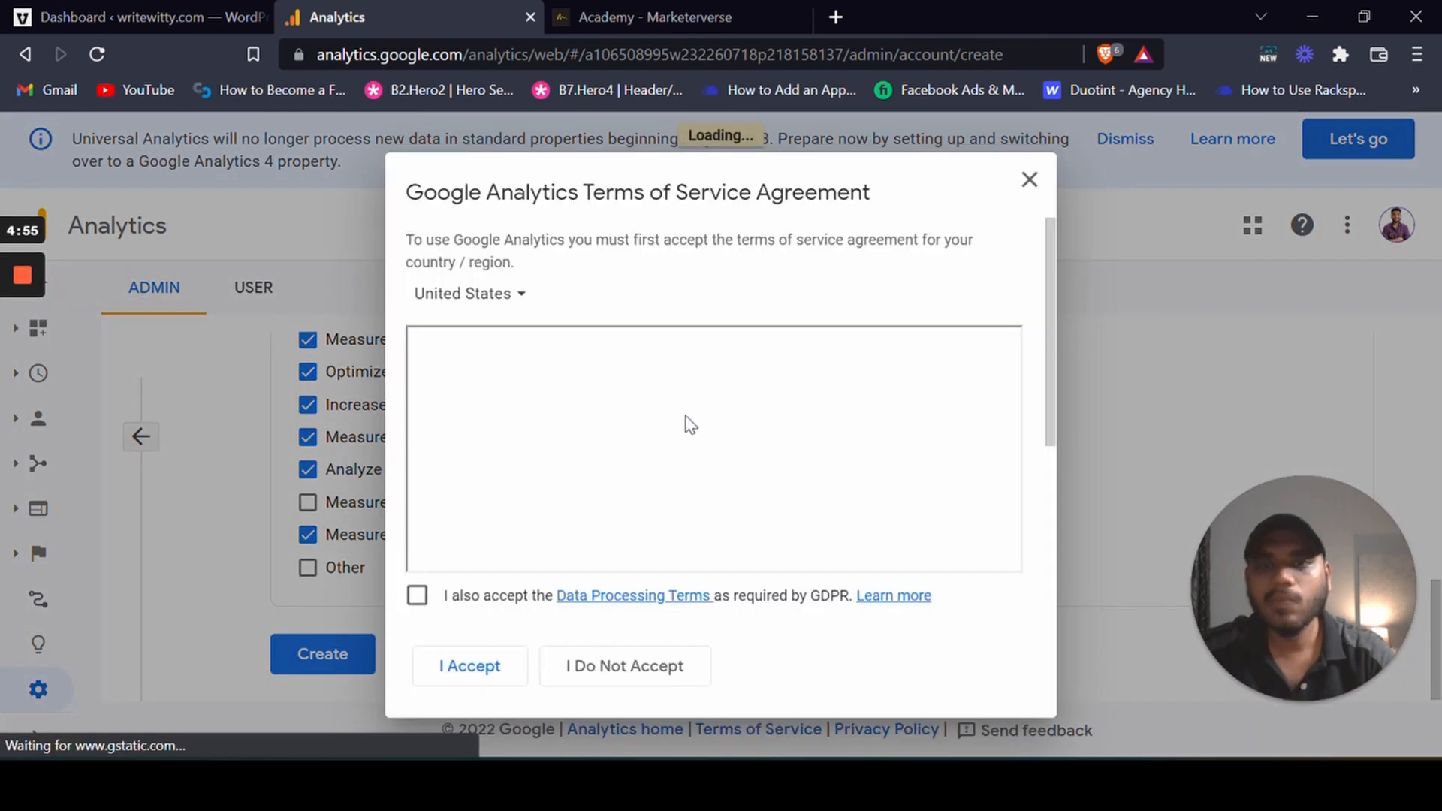
{"action": "left_click", "coordinate": [416, 596]}
{"action": "left_click", "coordinate": [496, 672]}
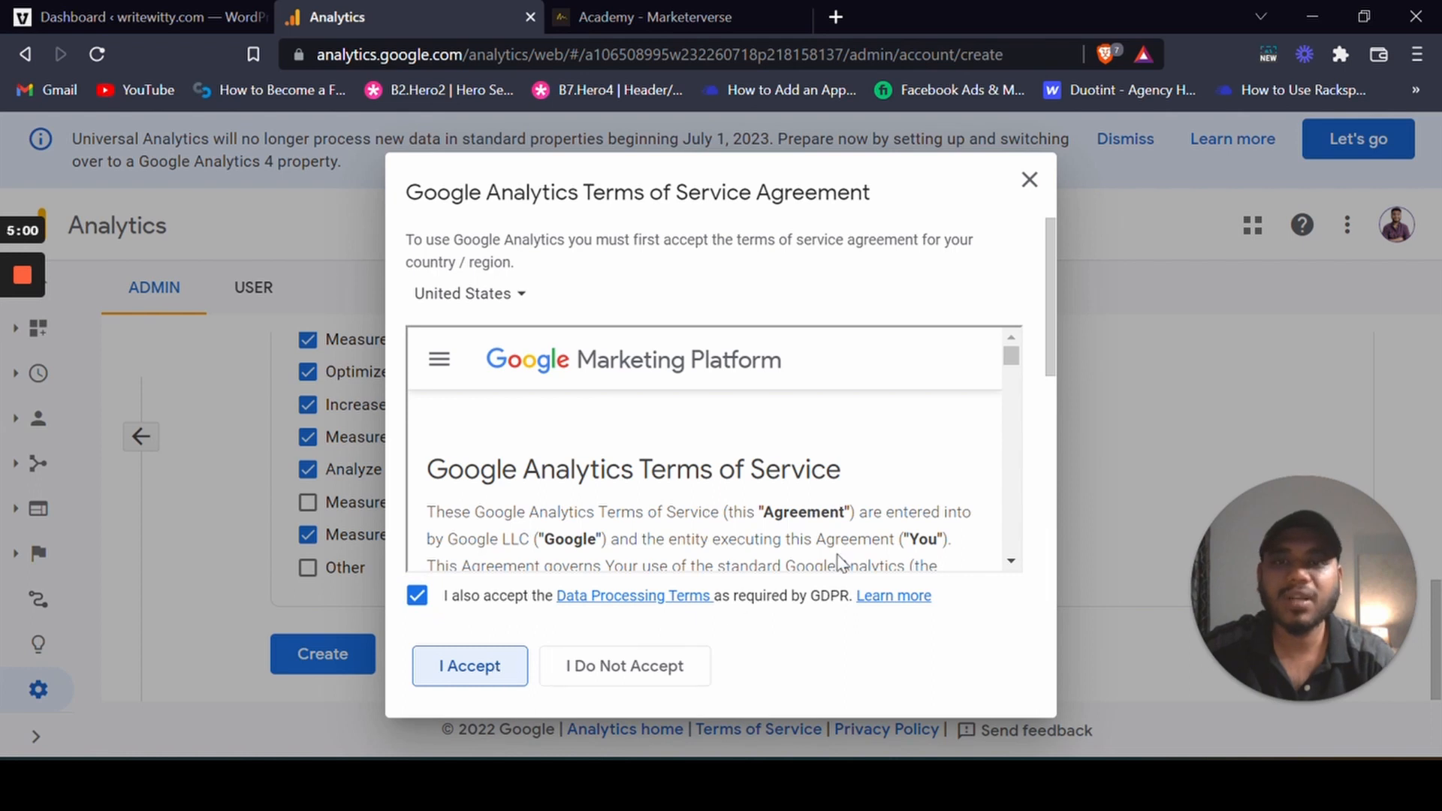
Step: Set the Terms of Service country to India, review the terms and accept the agreement
{"action": "left_click", "coordinate": [492, 300]}
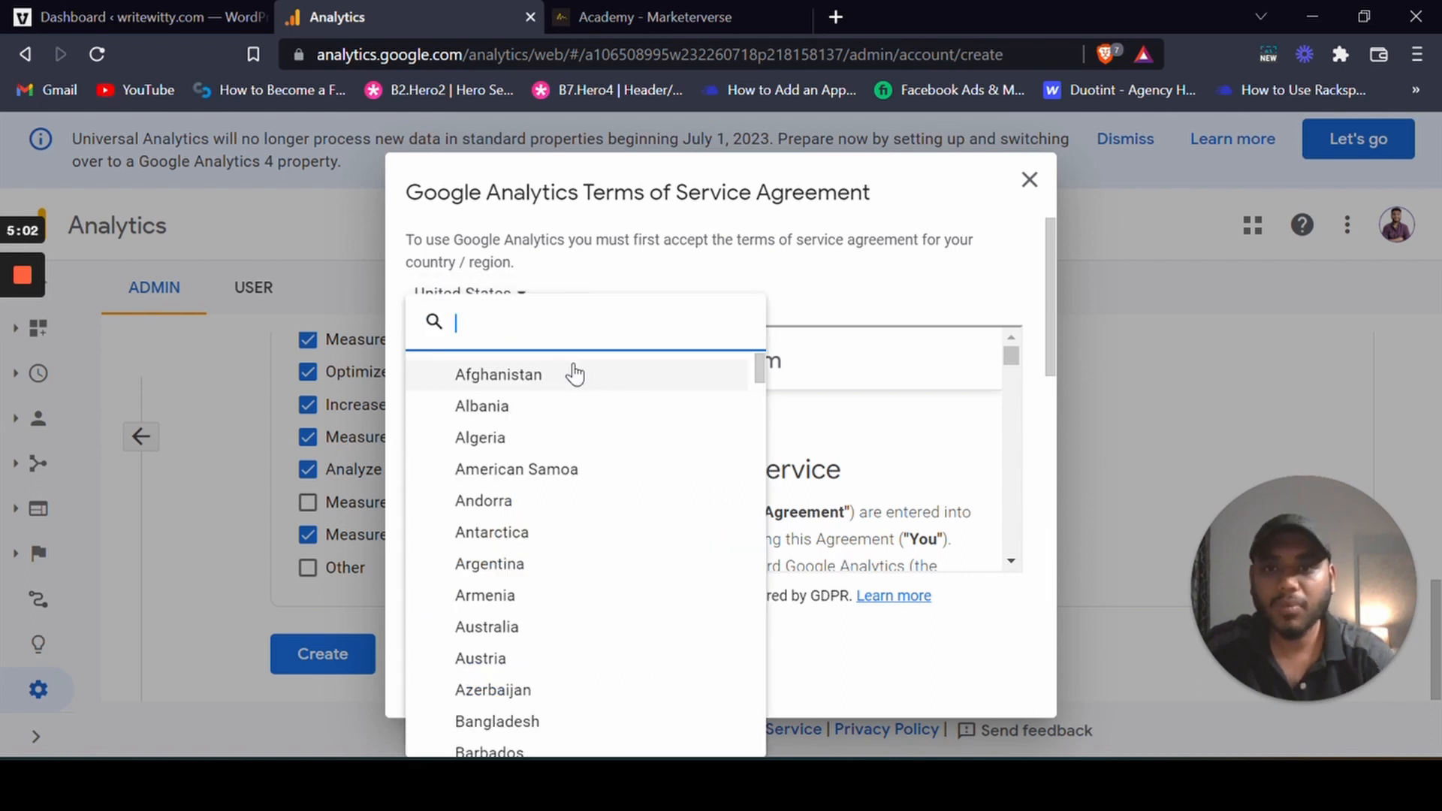
{"action": "left_click", "coordinate": [548, 667]}
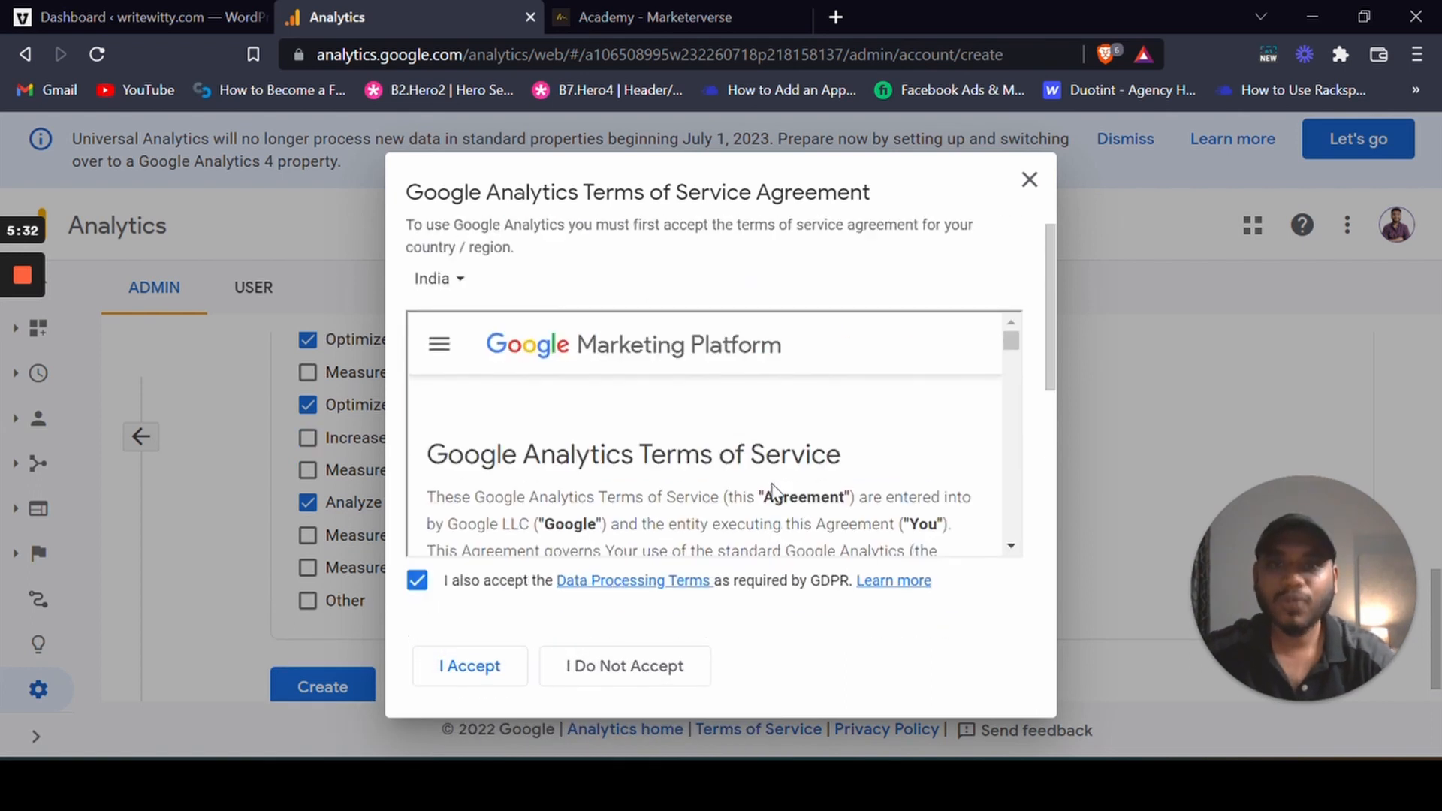
{"action": "scroll", "coordinate": [773, 492], "scroll_direction": "down", "scroll_amount": 5}
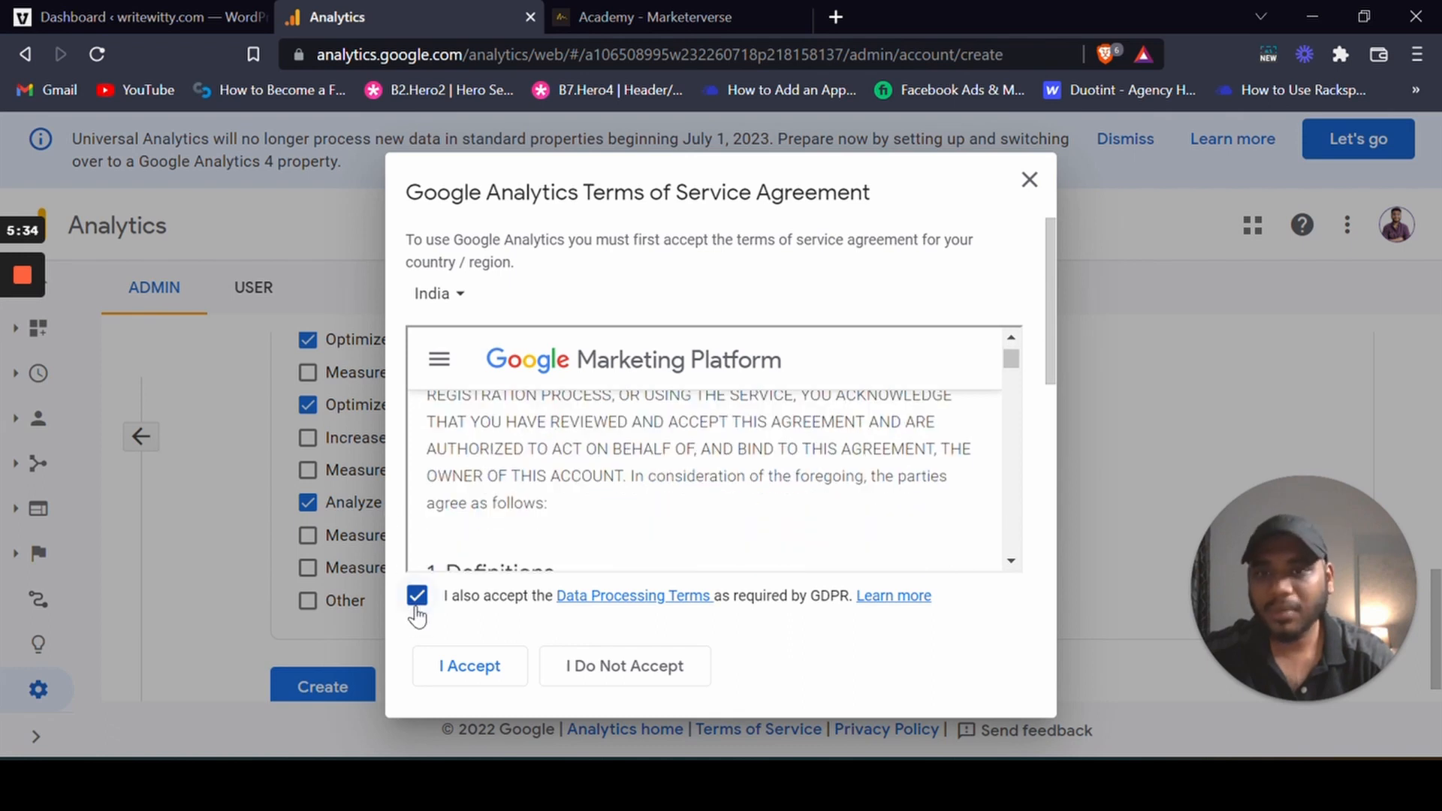
{"action": "scroll", "coordinate": [989, 497], "scroll_direction": "down", "scroll_amount": 12}
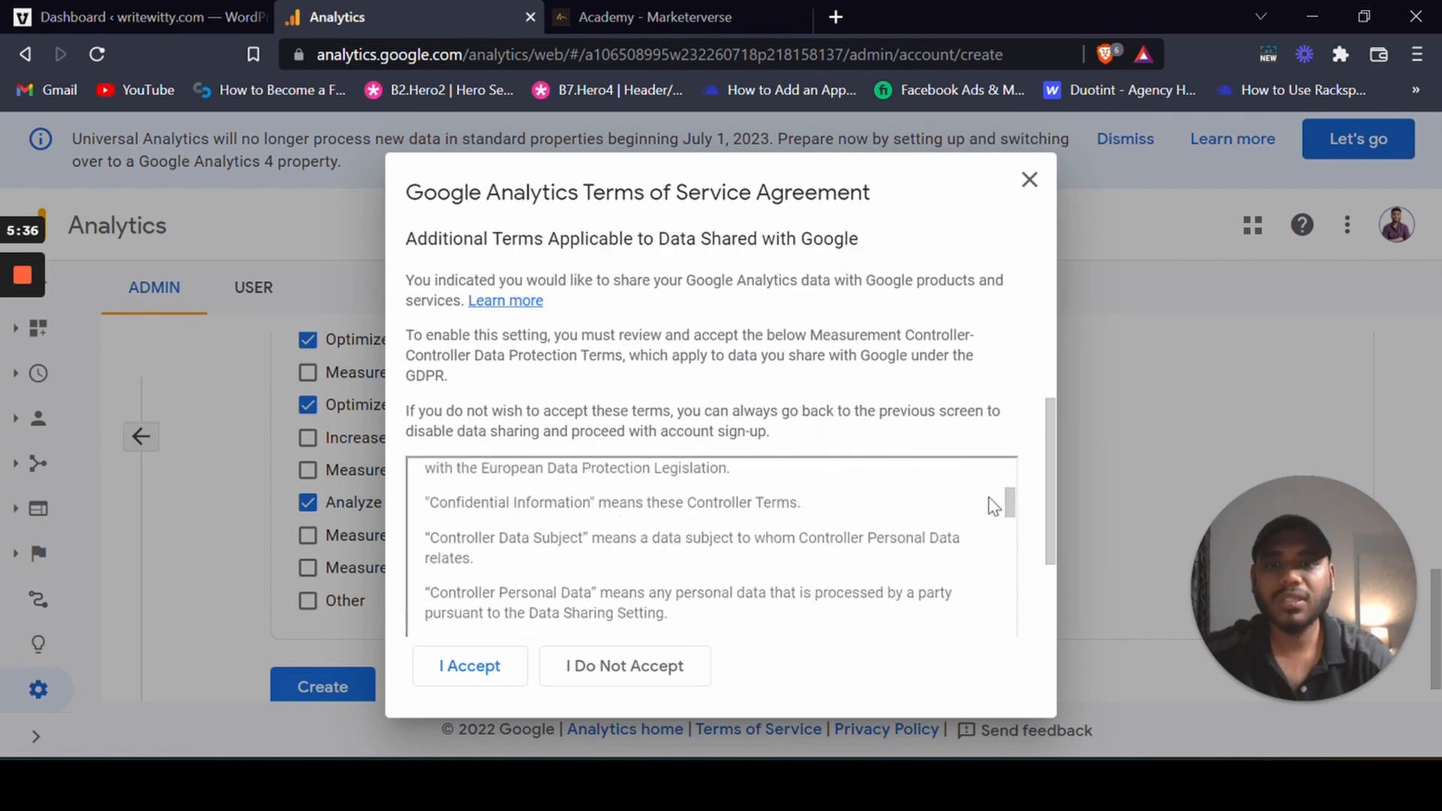
{"action": "scroll", "coordinate": [1062, 466], "scroll_direction": "down", "scroll_amount": 3}
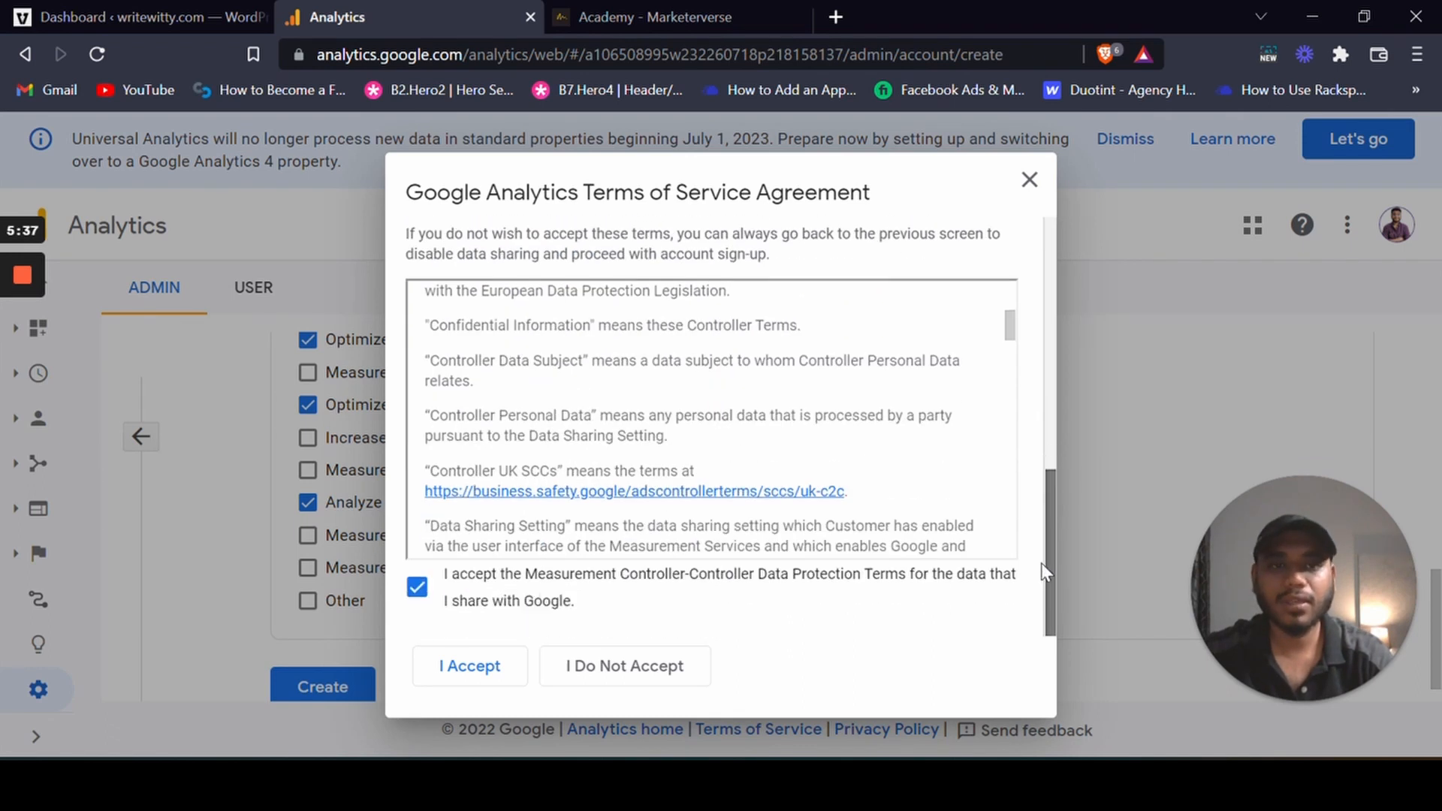
{"action": "left_click", "coordinate": [481, 671]}
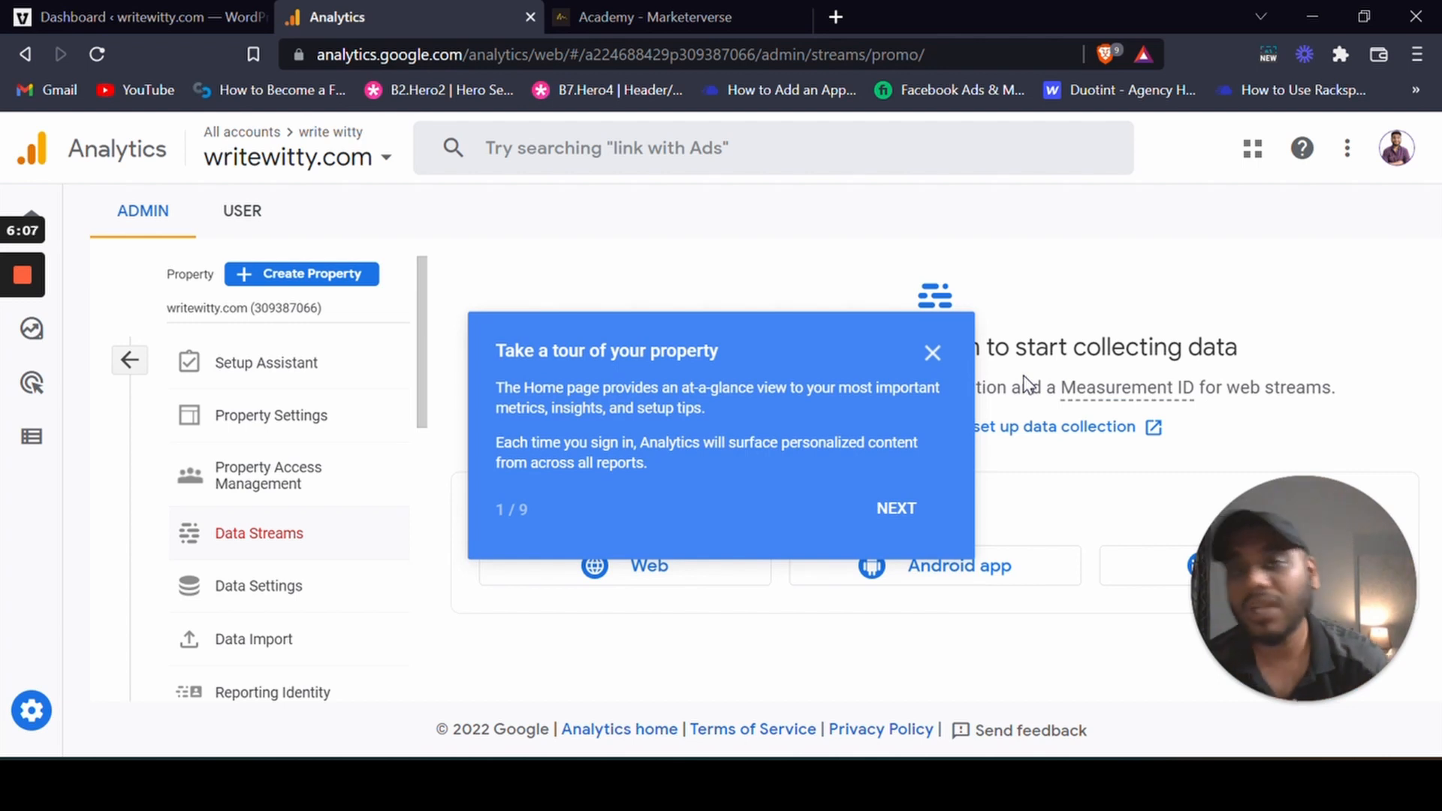
Step: Dismiss the introductory tour of the new property
{"action": "left_click", "coordinate": [890, 508]}
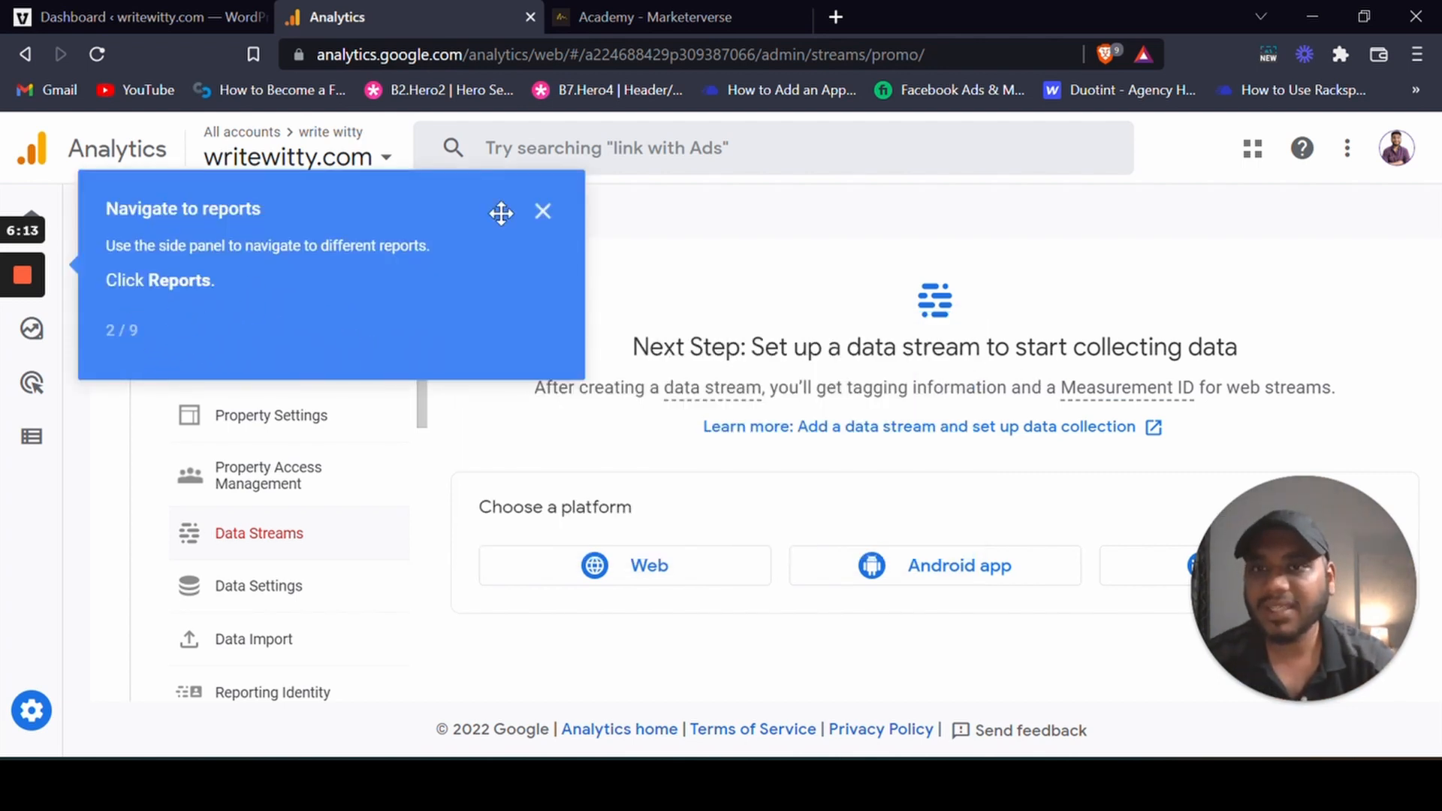
{"action": "left_click", "coordinate": [543, 210]}
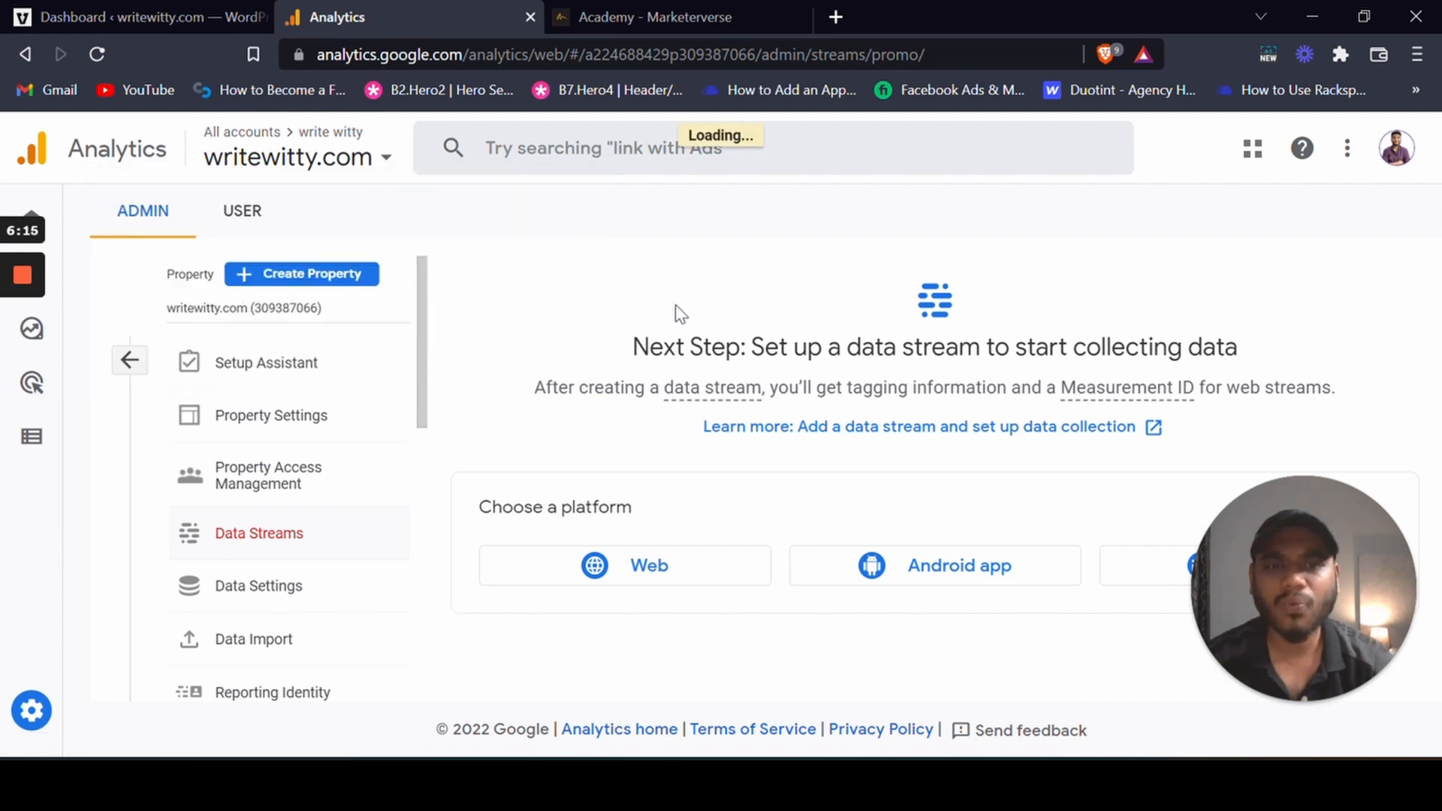
{"action": "left_click_drag", "start_coordinate": [1195, 649], "coordinate": [314, 674]}
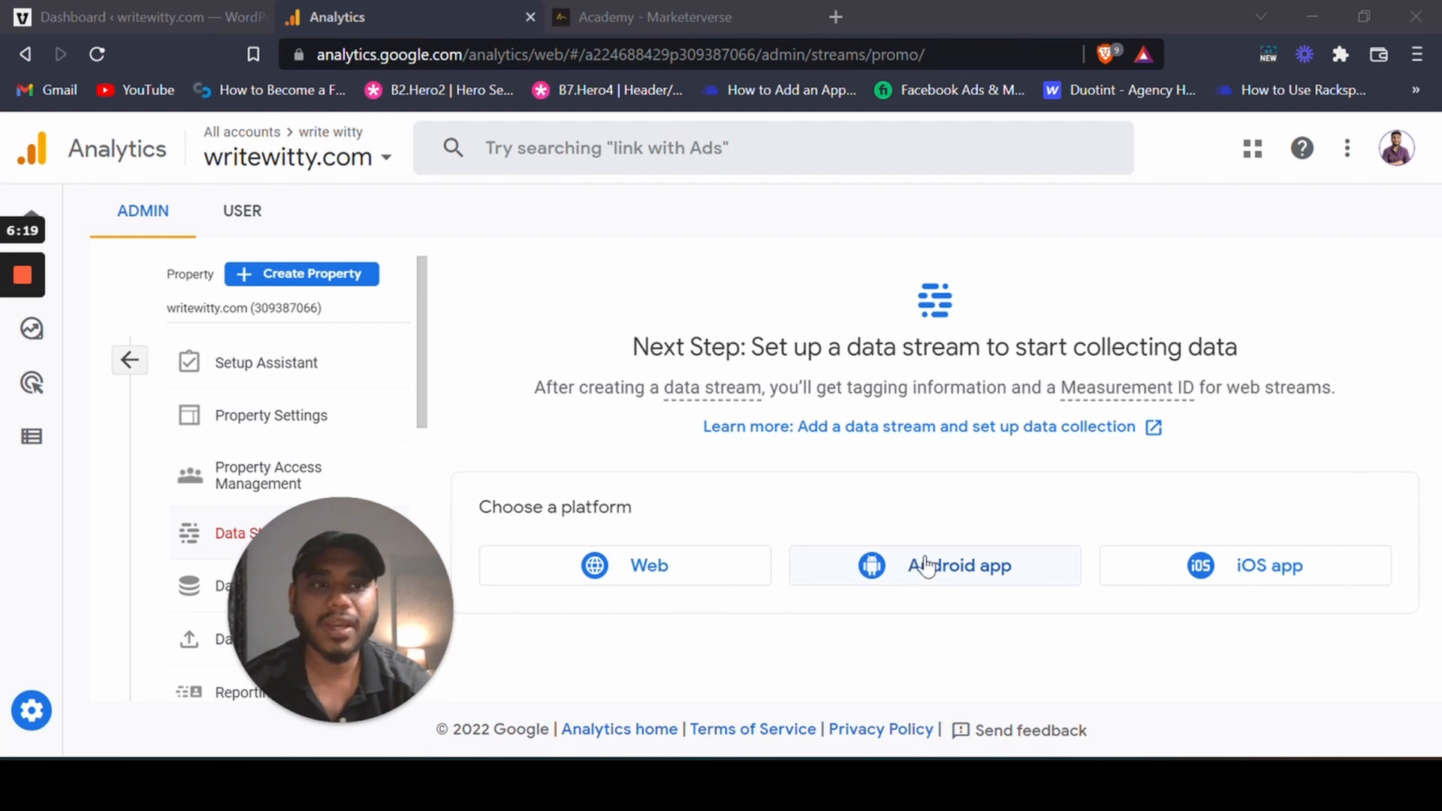
{"action": "left_click", "coordinate": [637, 577]}
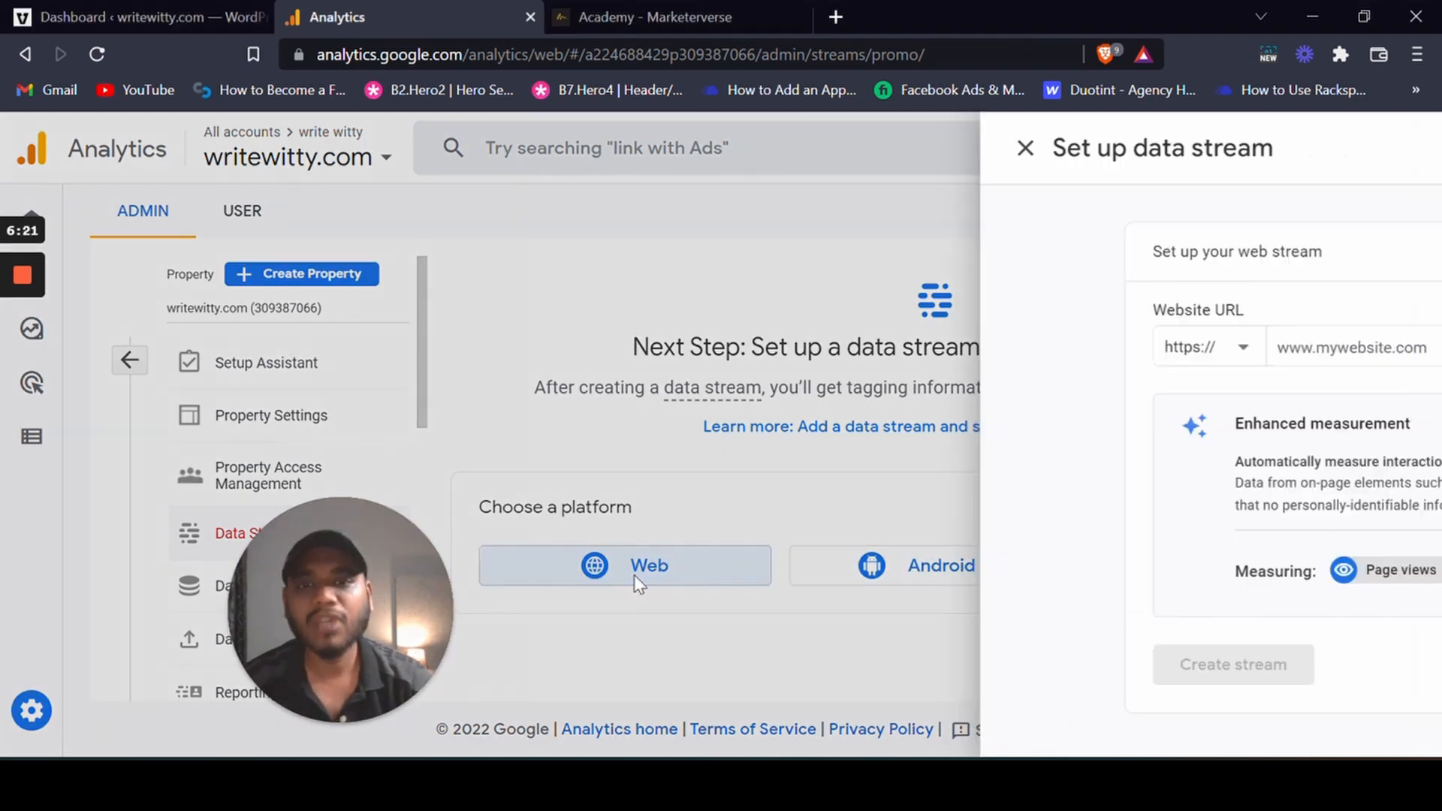
{"action": "left_click_drag", "start_coordinate": [404, 568], "coordinate": [254, 484]}
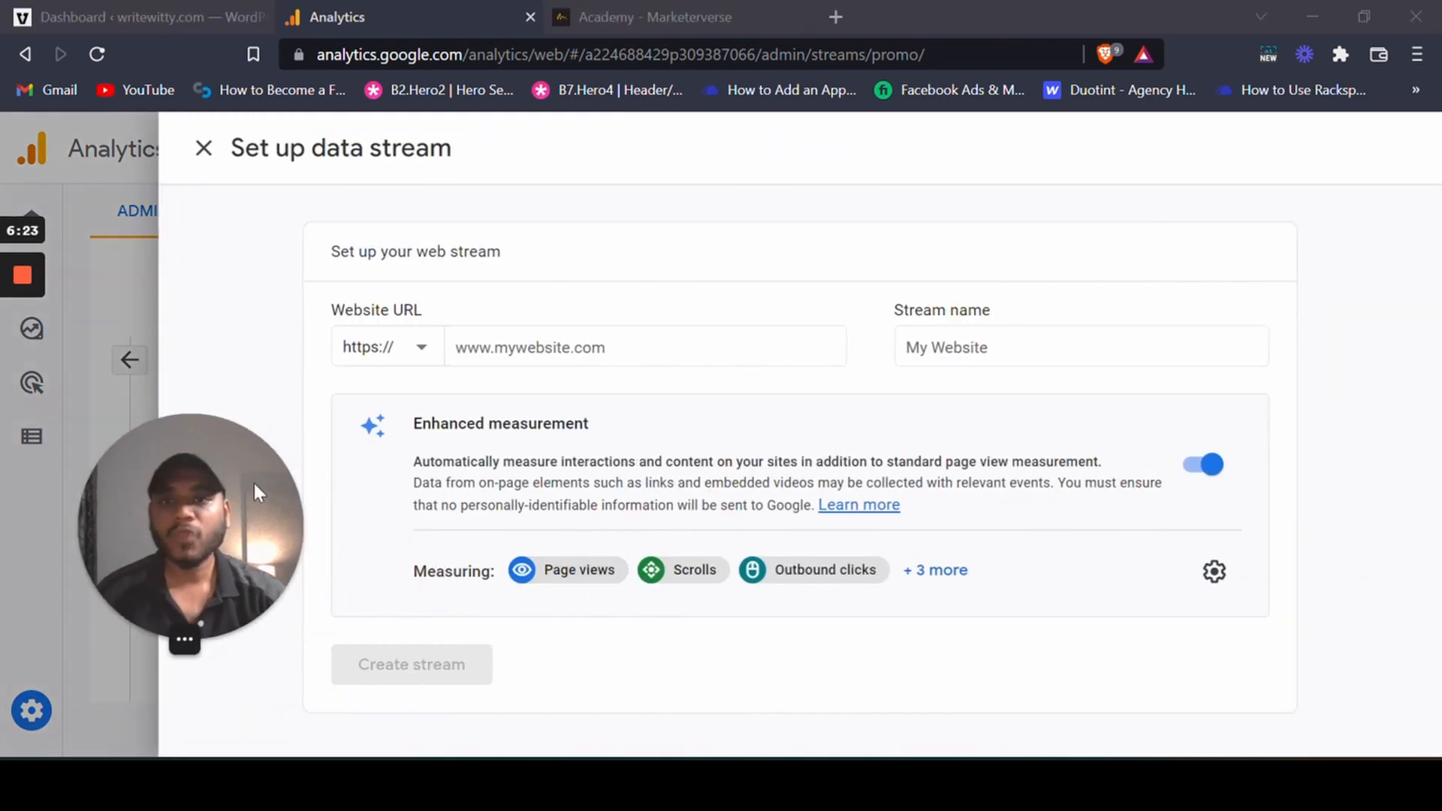
{"action": "left_click", "coordinate": [571, 347]}
{"action": "type", "text": "w"}
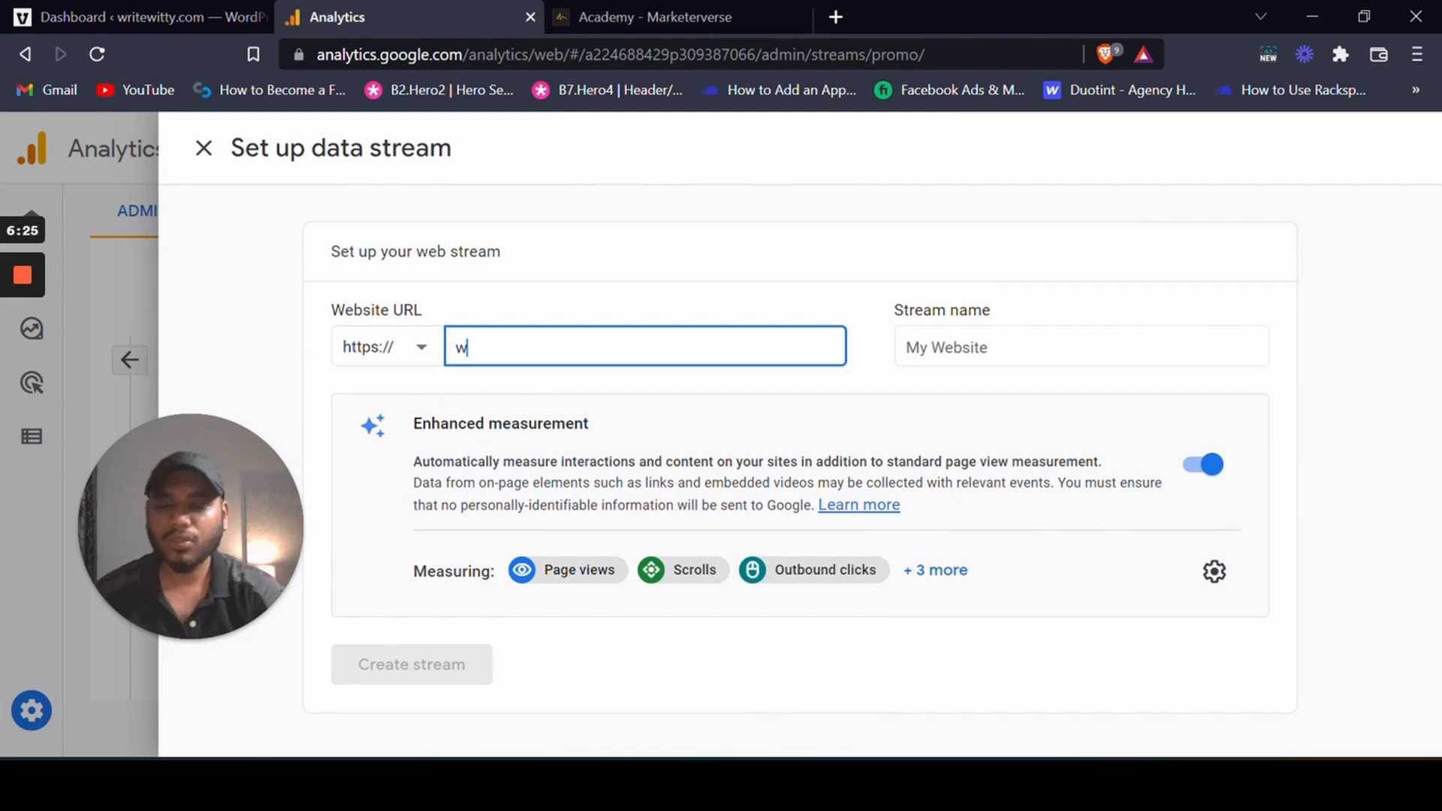
{"action": "type", "text": "ritewiity.c"}
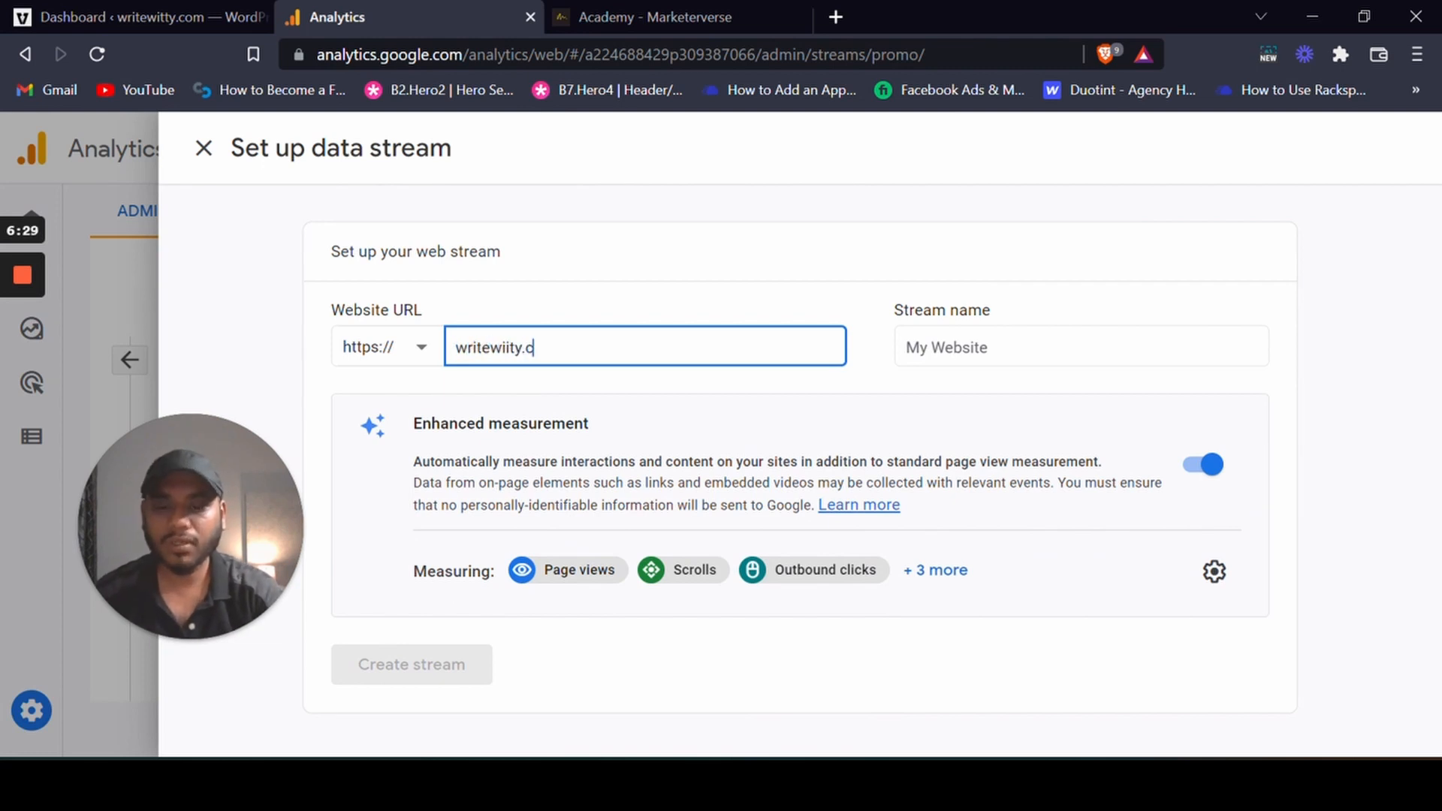
{"action": "type", "text": "om"}
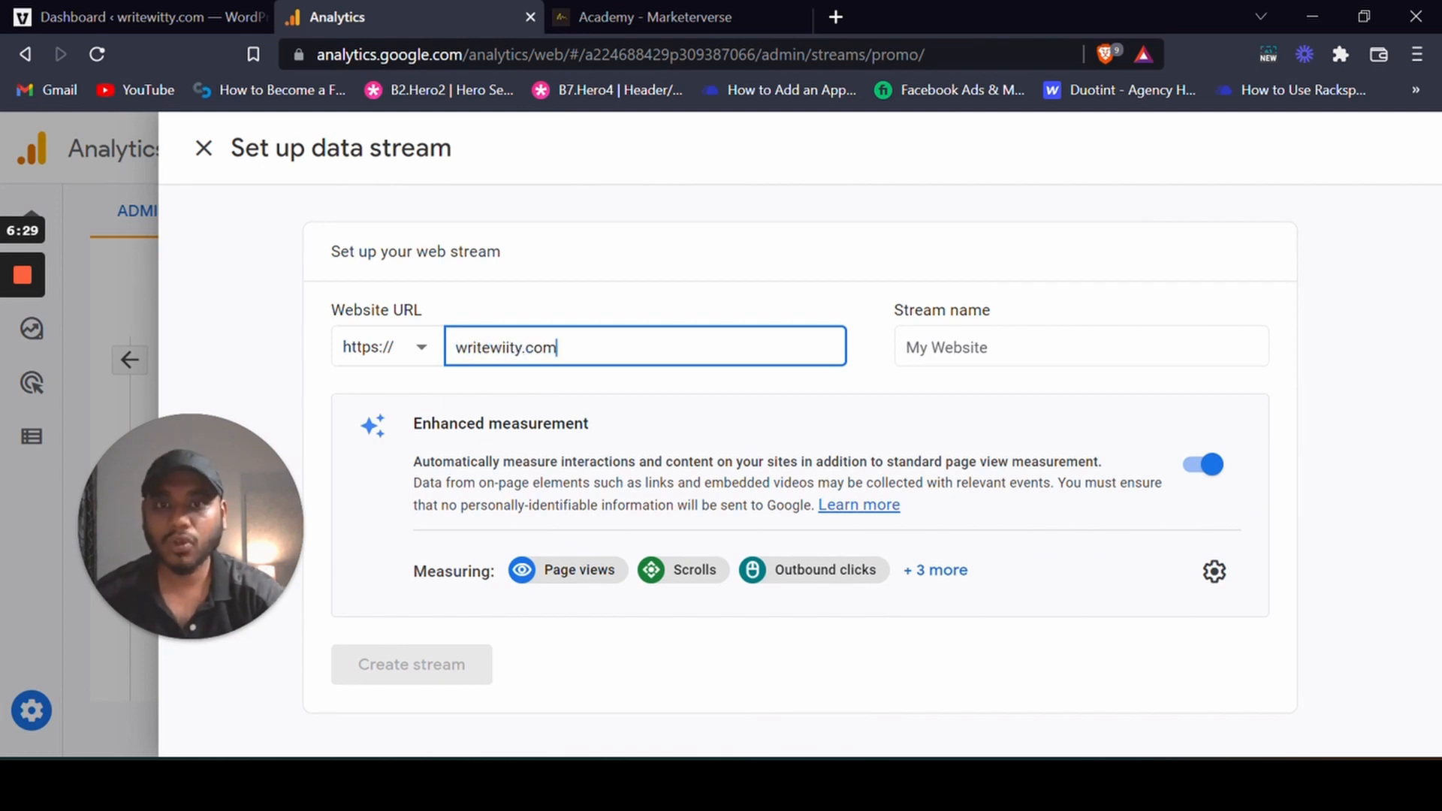
{"action": "left_click", "coordinate": [410, 363]}
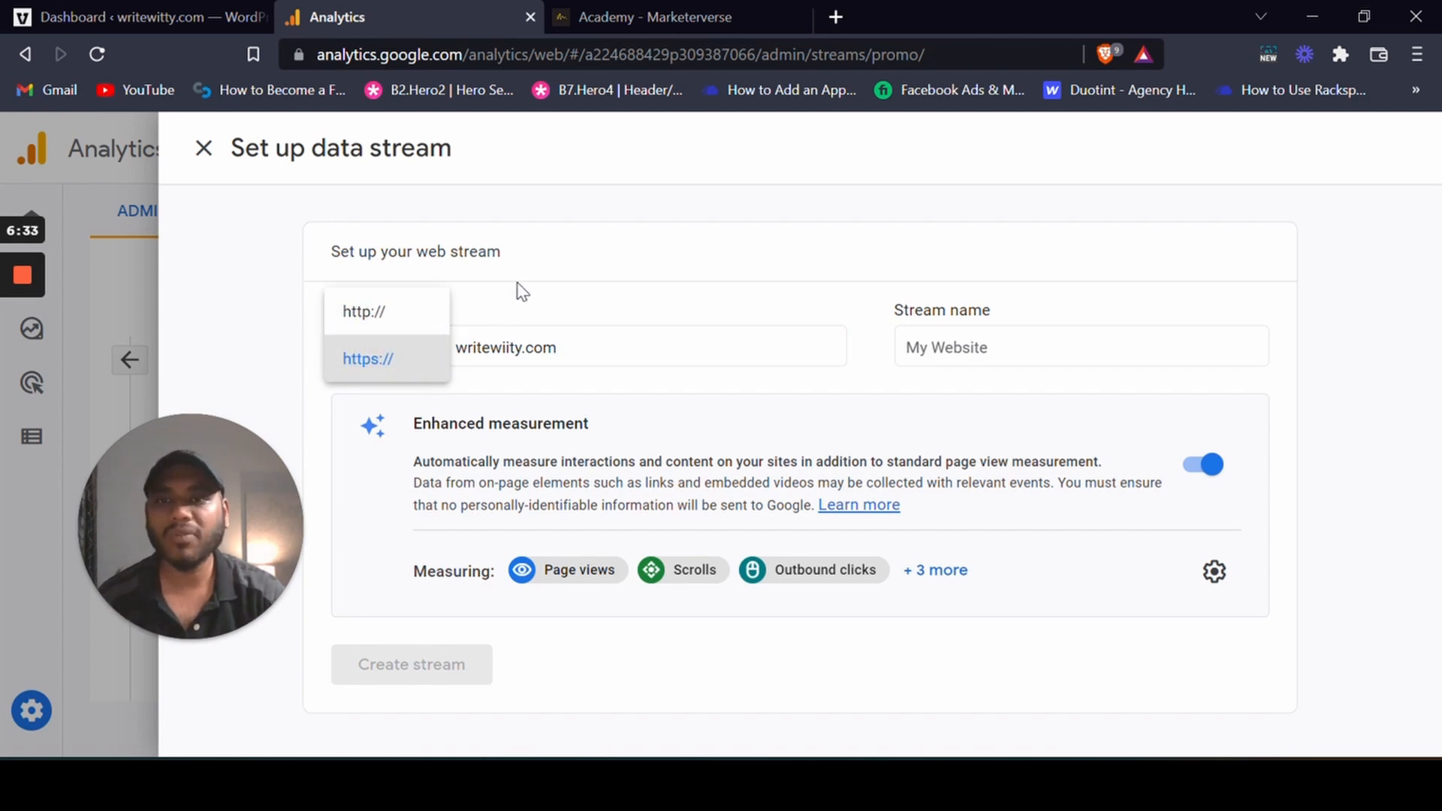
{"action": "left_click", "coordinate": [369, 359]}
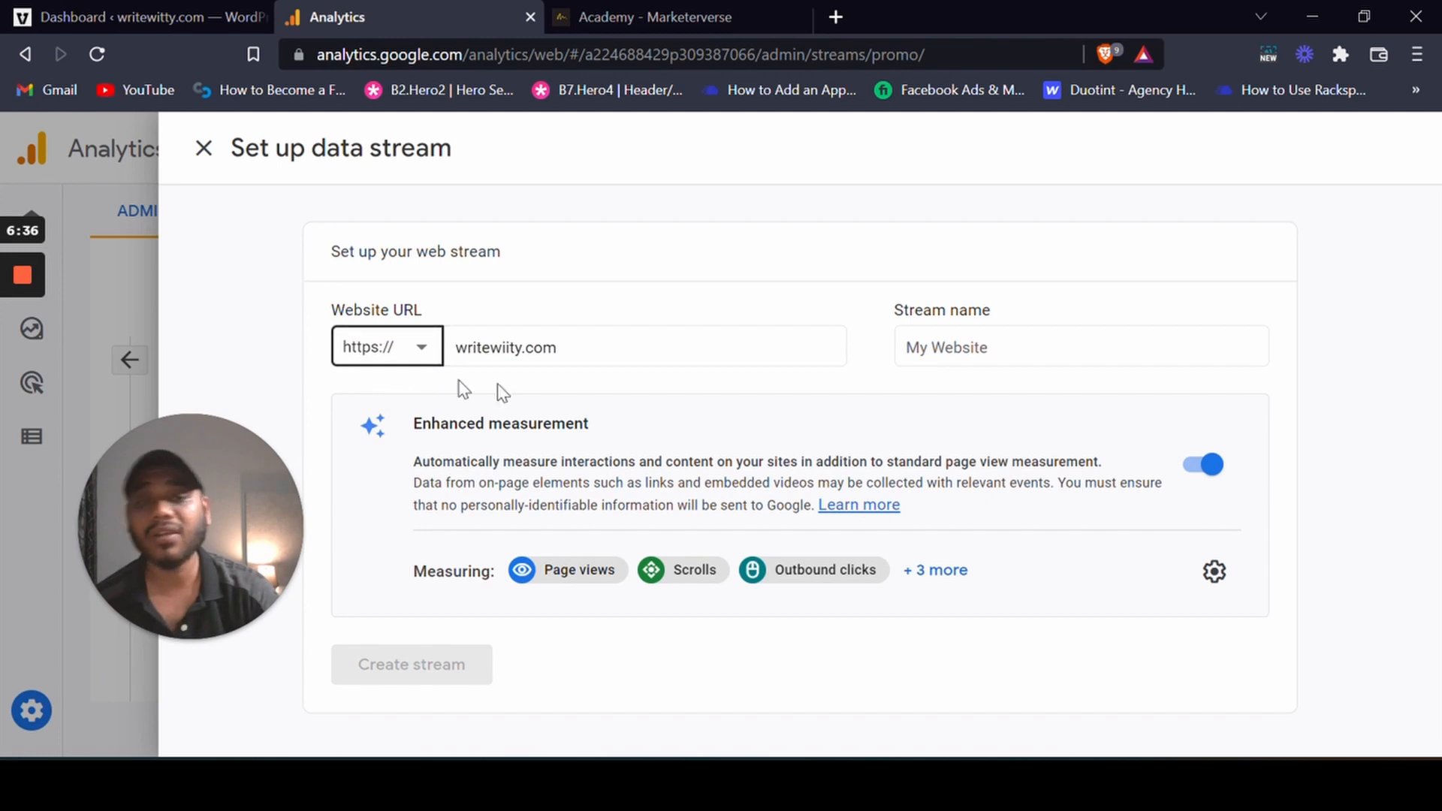
Step: Name the web stream writewitty, expand the list of enhanced measurements and create the stream
{"action": "left_click", "coordinate": [1014, 347]}
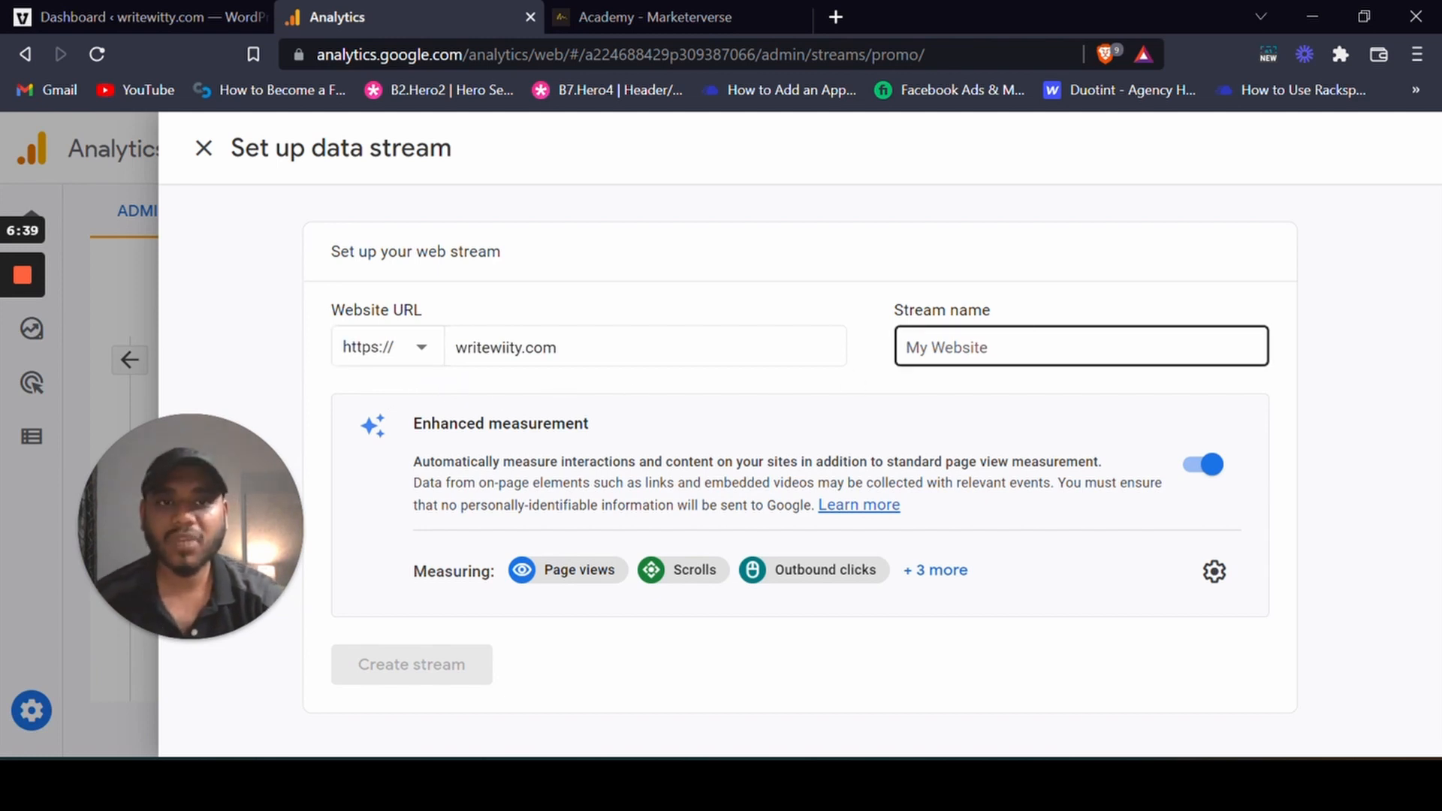
{"action": "type", "text": "writewitty"}
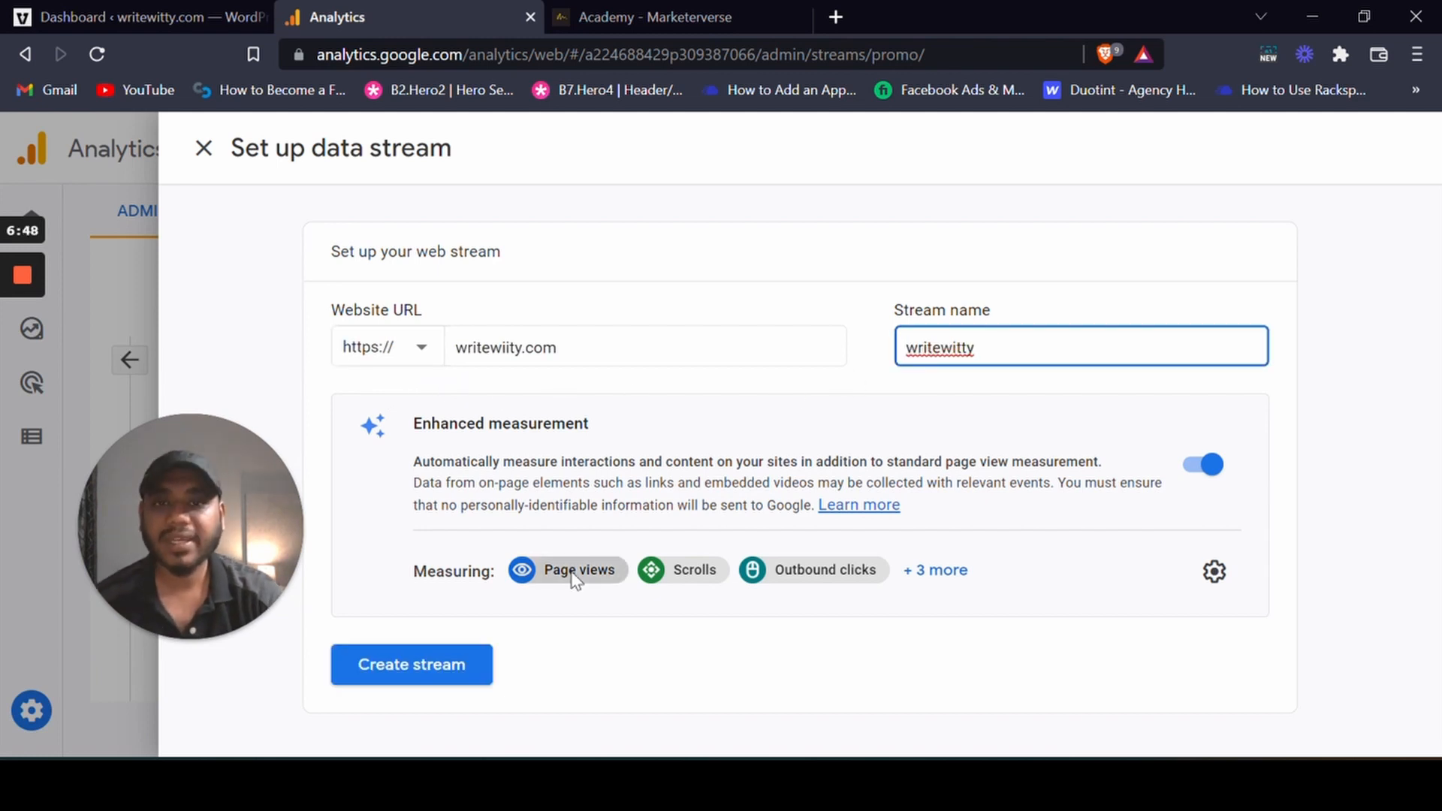
{"action": "left_click", "coordinate": [930, 573]}
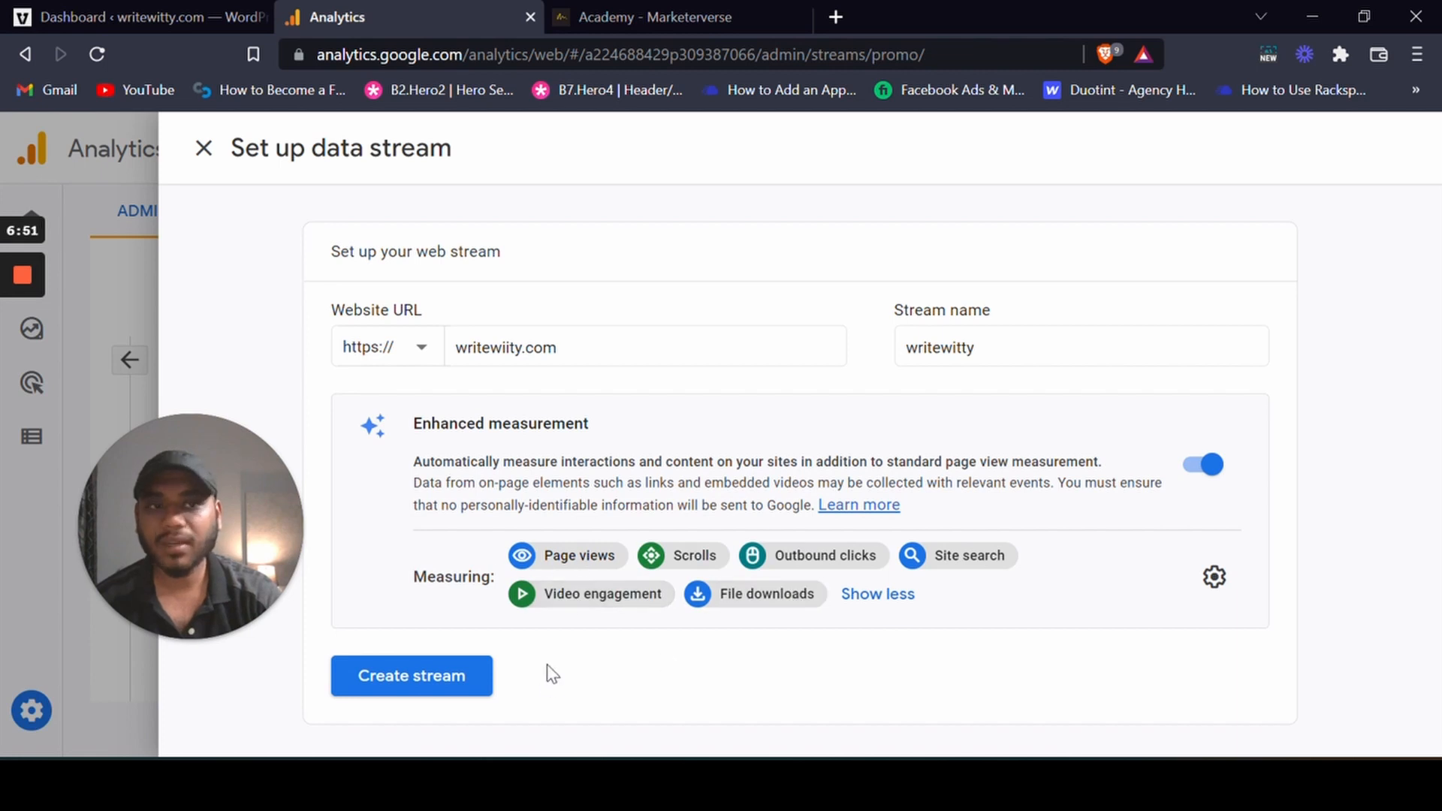
{"action": "left_click", "coordinate": [426, 671]}
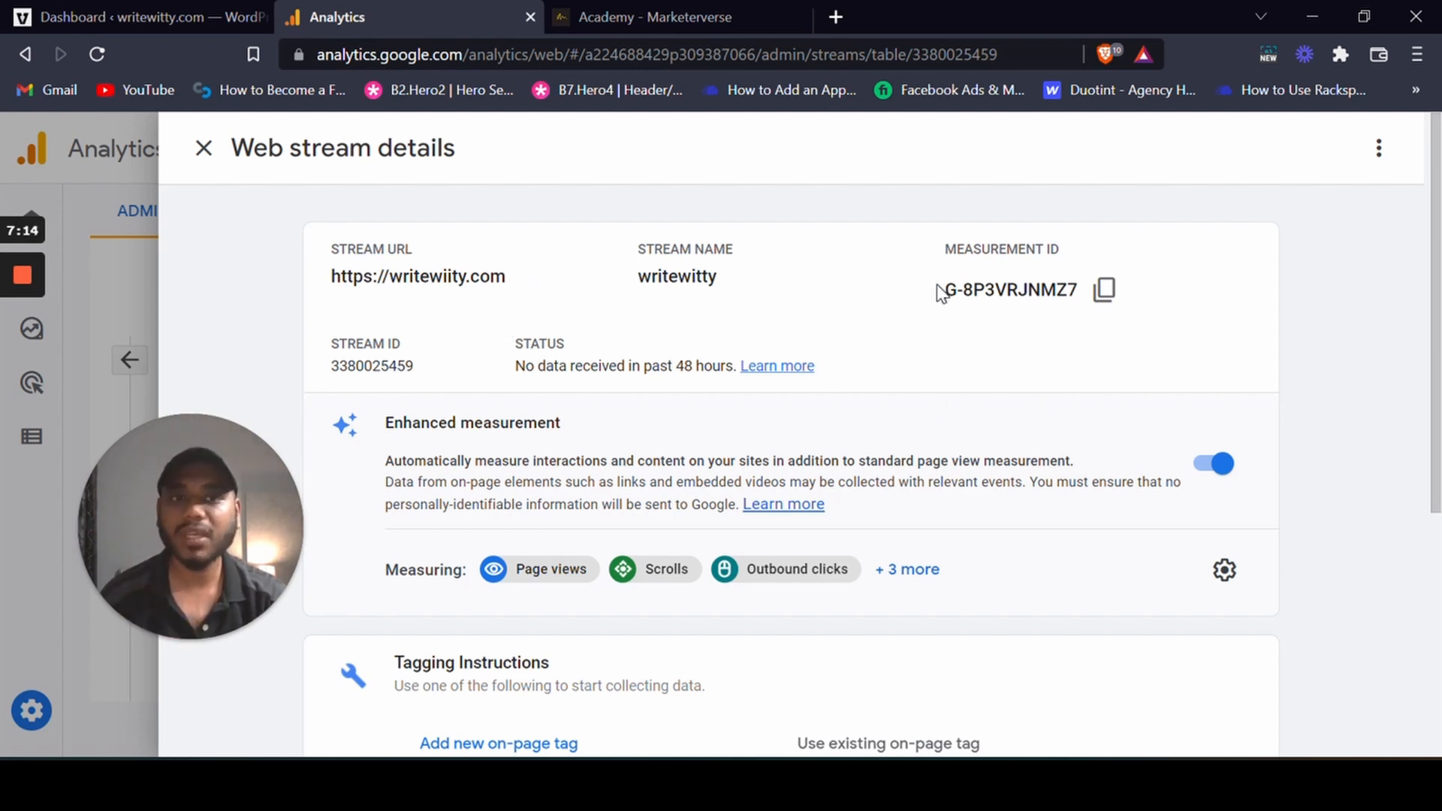
Step: Examine the new web stream's measurement ID and its tagging instructions
{"action": "left_click_drag", "start_coordinate": [938, 293], "coordinate": [1082, 293]}
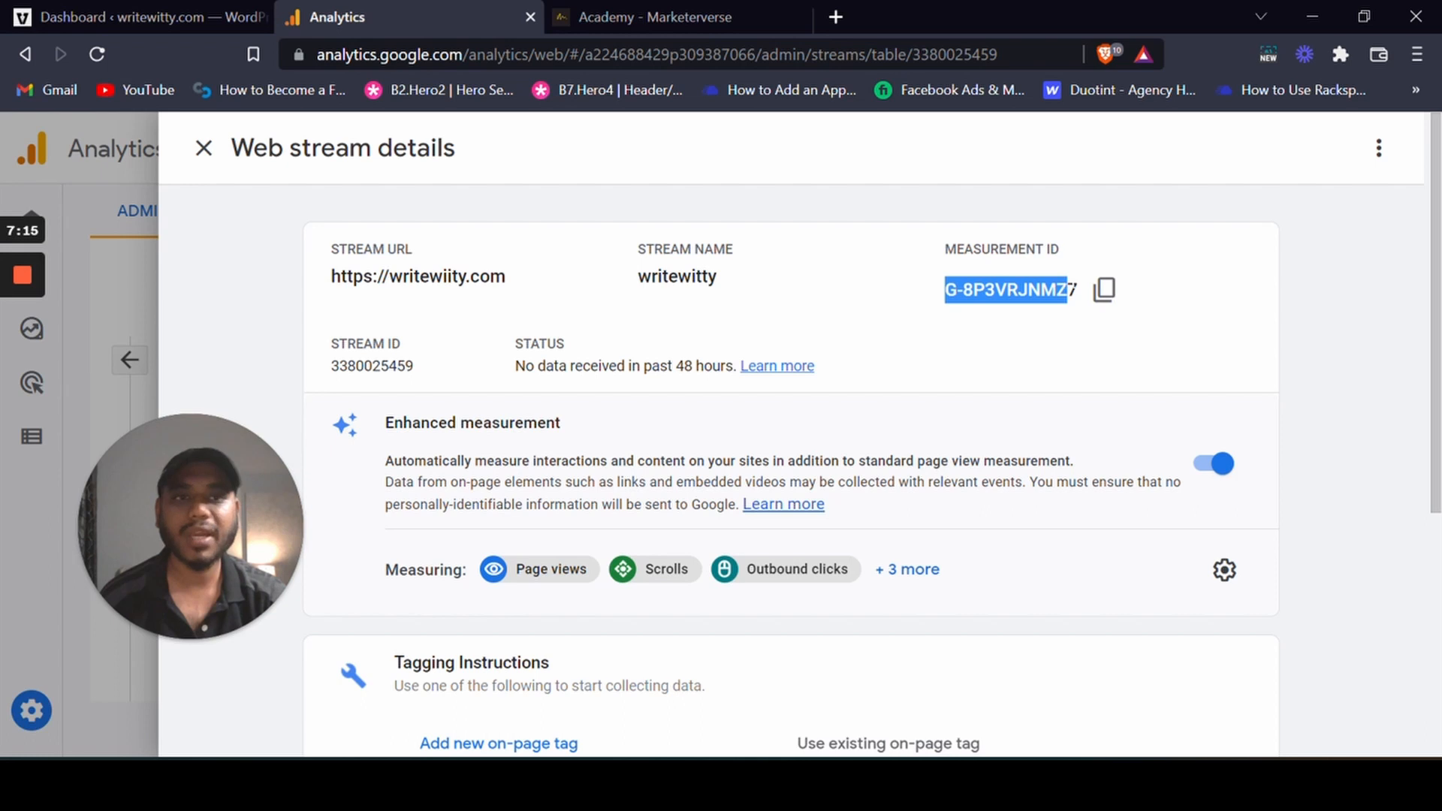
{"action": "left_click", "coordinate": [1005, 410]}
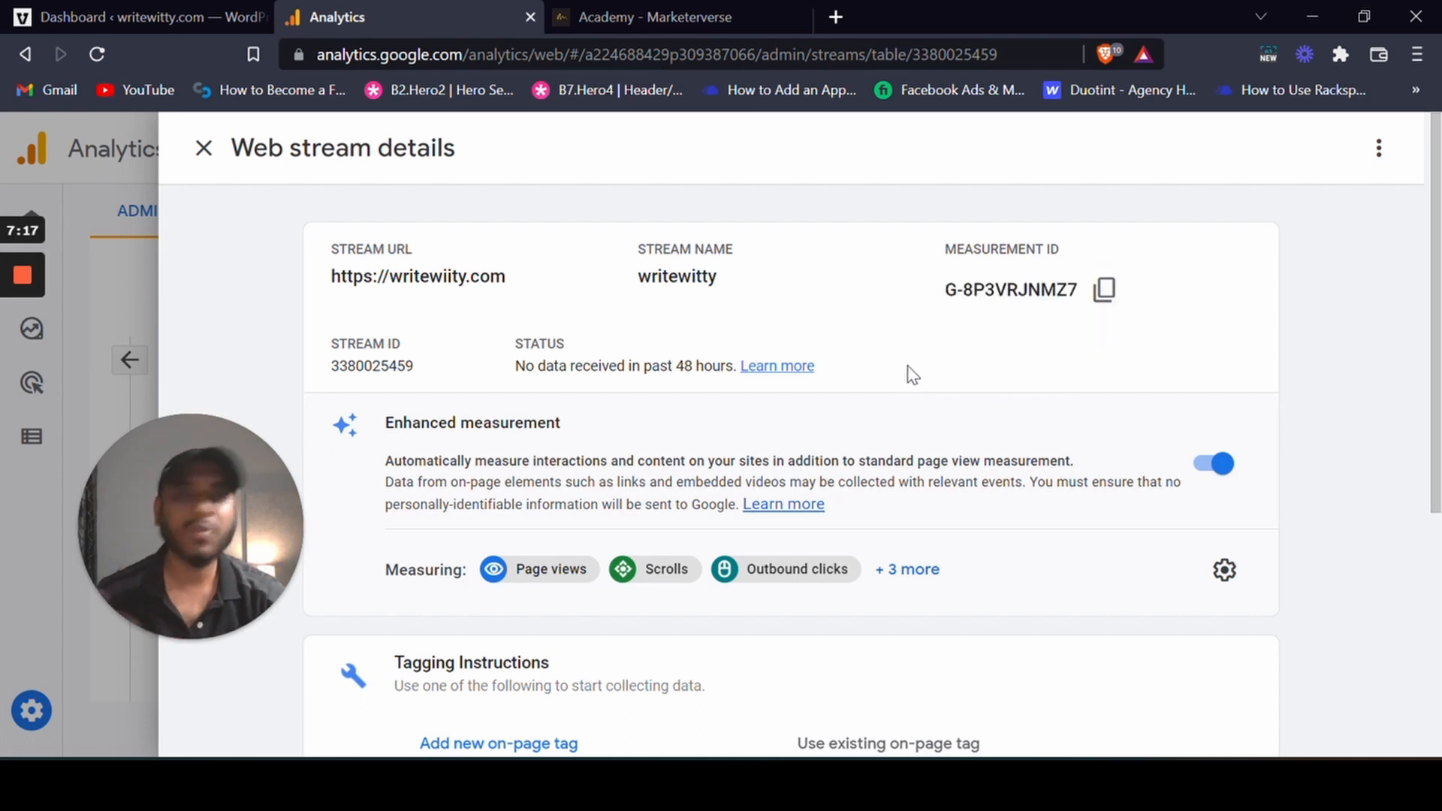
{"action": "scroll", "coordinate": [913, 374], "scroll_direction": "down", "scroll_amount": 2}
{"action": "scroll", "coordinate": [589, 441], "scroll_direction": "down", "scroll_amount": 4}
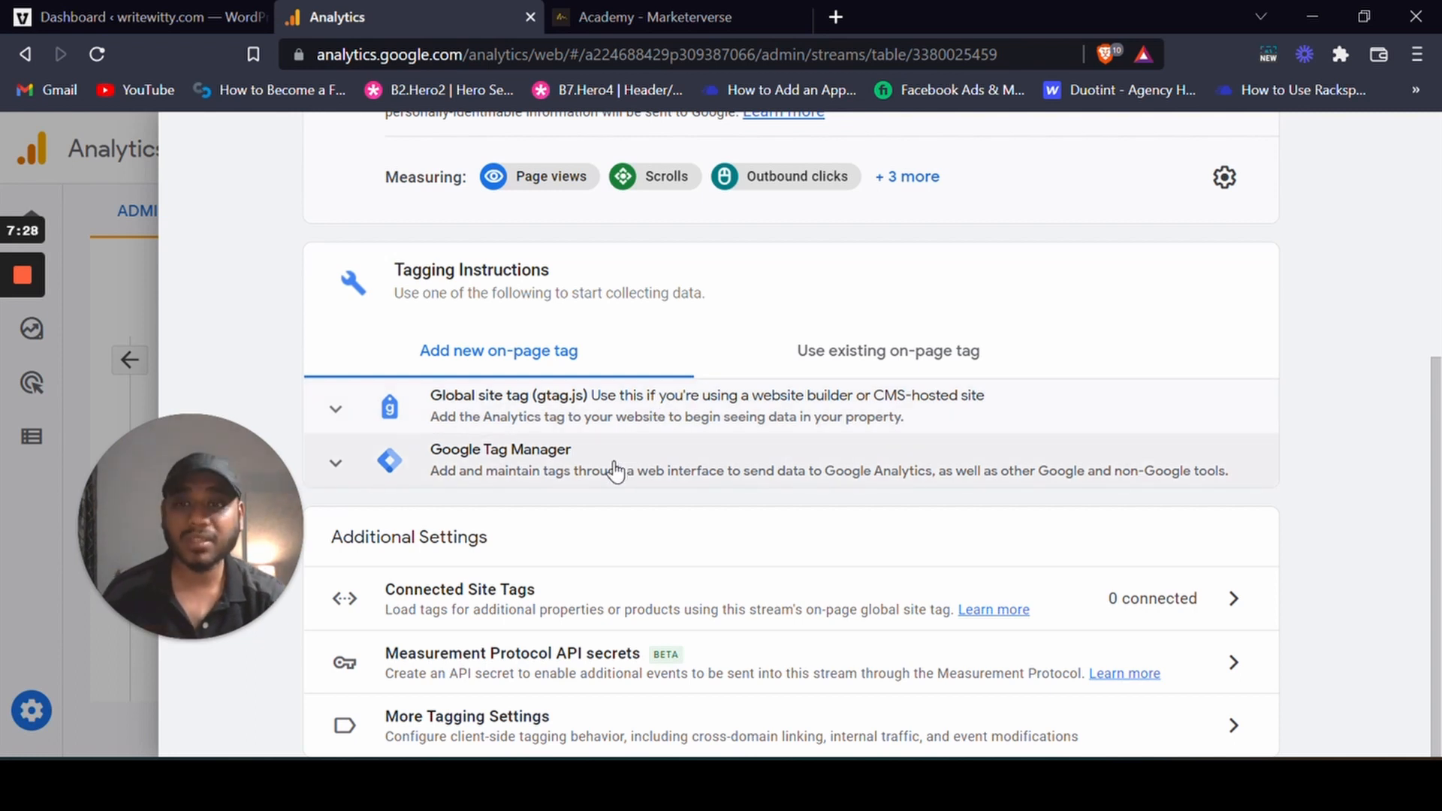
{"action": "scroll", "coordinate": [753, 620], "scroll_direction": "up", "scroll_amount": 5}
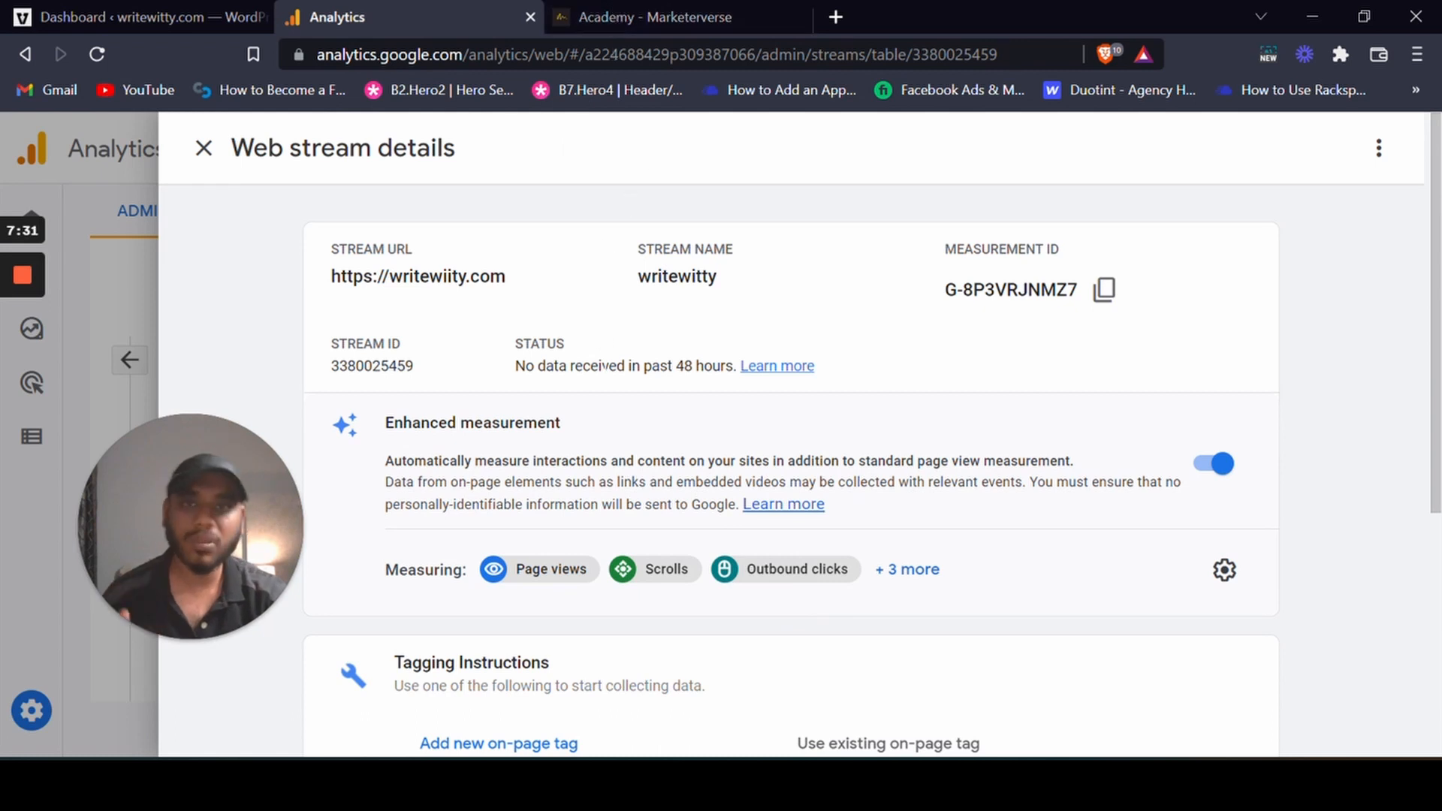
Step: Switch to the writewitty.com WordPress dashboard and open the page for adding new plugins
{"action": "left_click", "coordinate": [203, 11]}
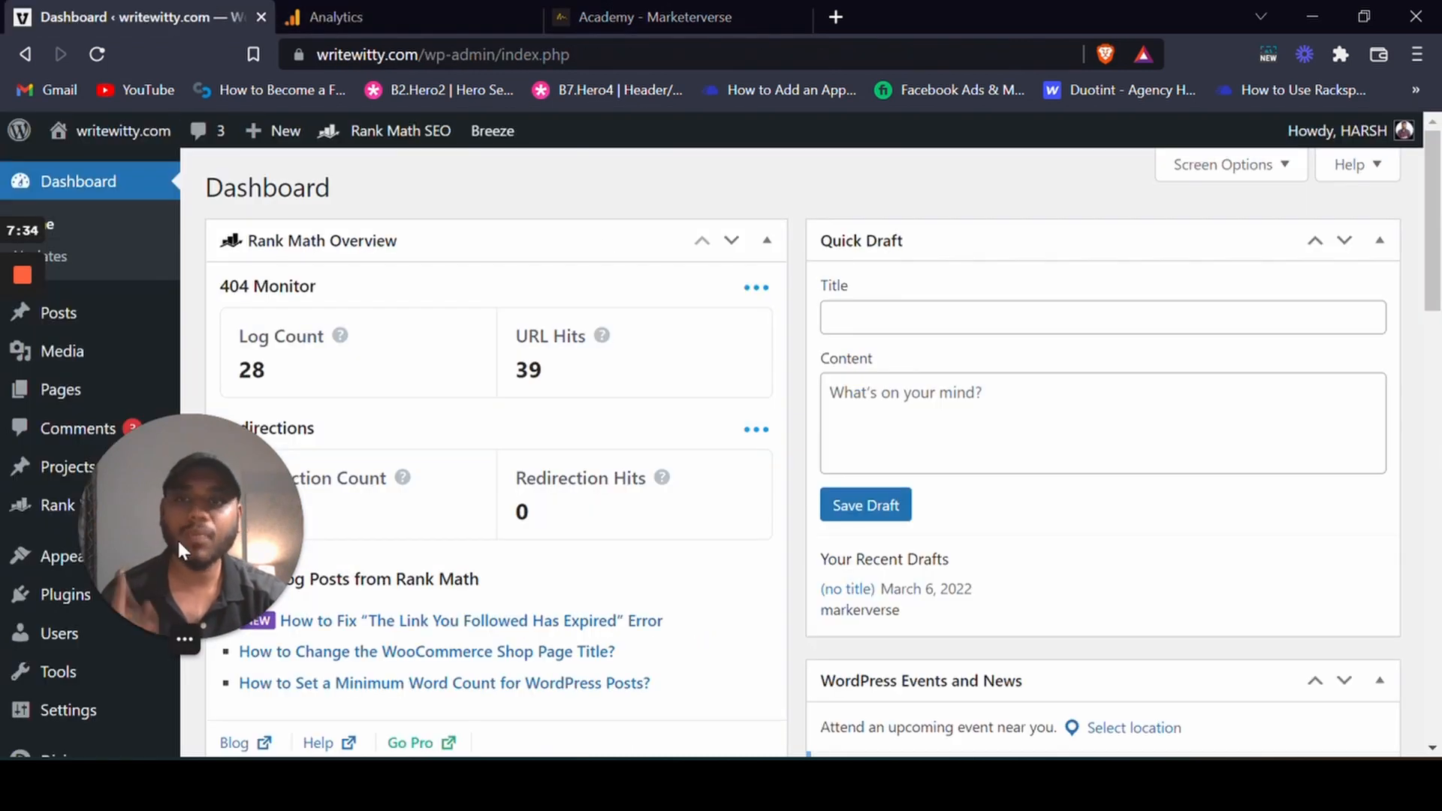
{"action": "left_click_drag", "start_coordinate": [177, 538], "coordinate": [1214, 554]}
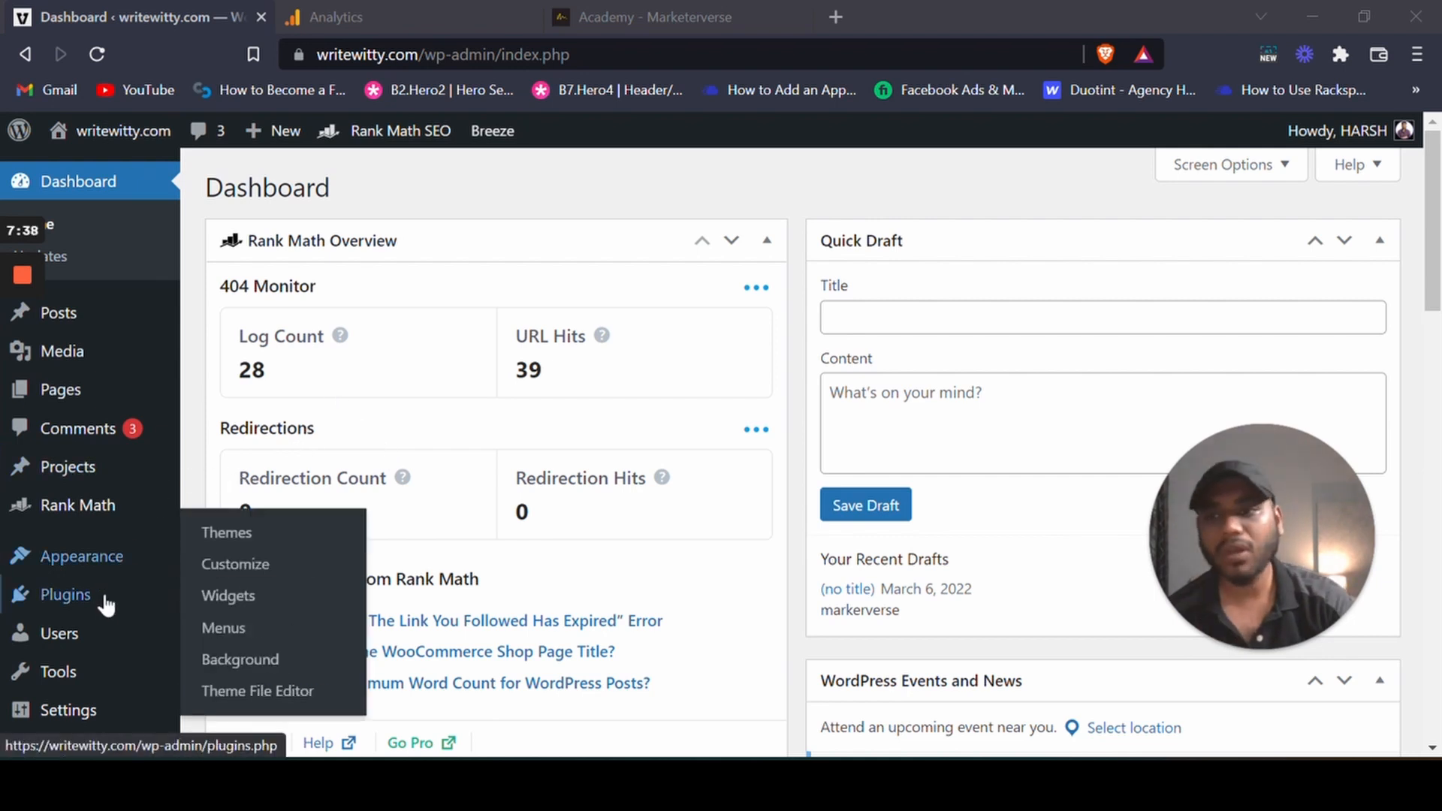
{"action": "left_click", "coordinate": [64, 595]}
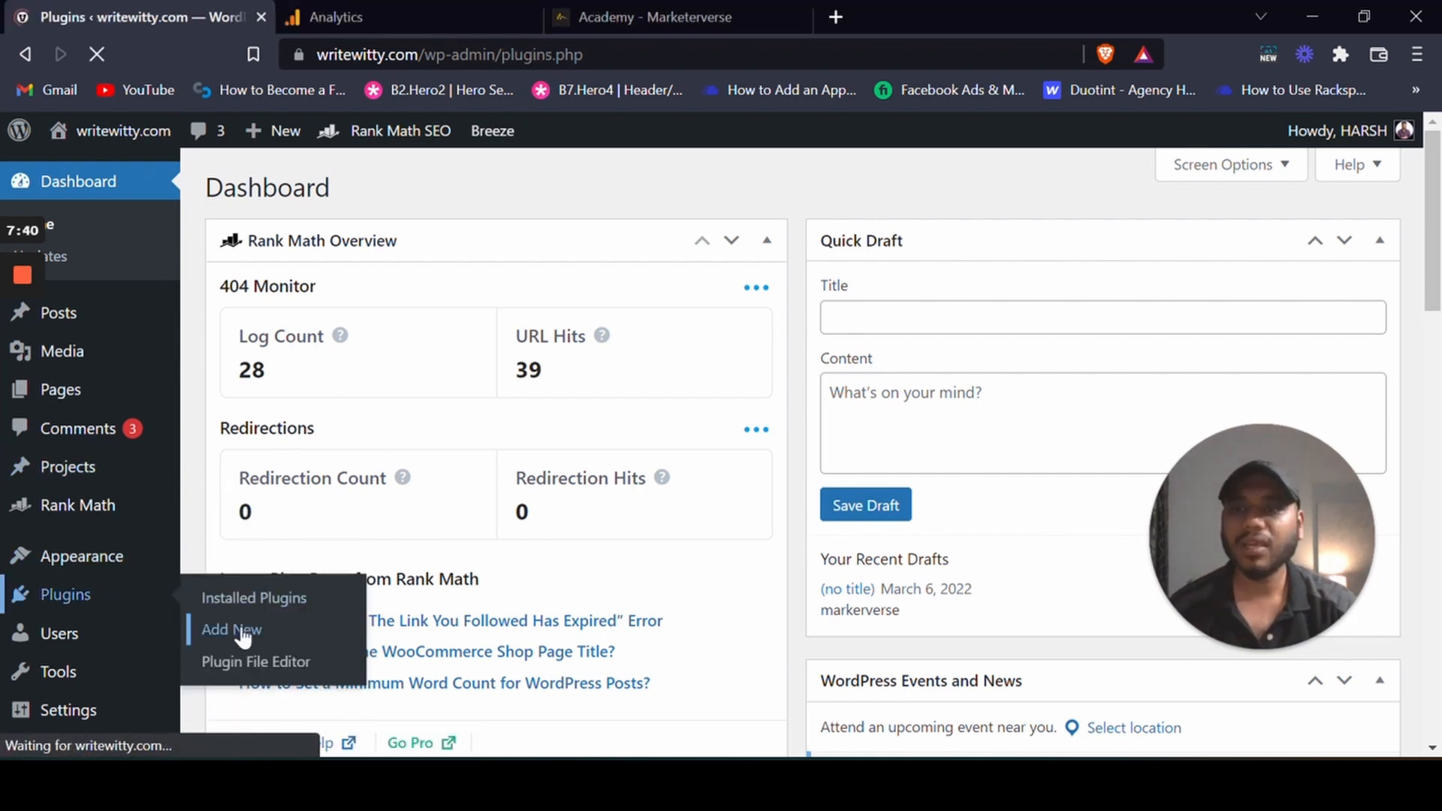
{"action": "left_click", "coordinate": [240, 630]}
{"action": "left_click", "coordinate": [84, 589]}
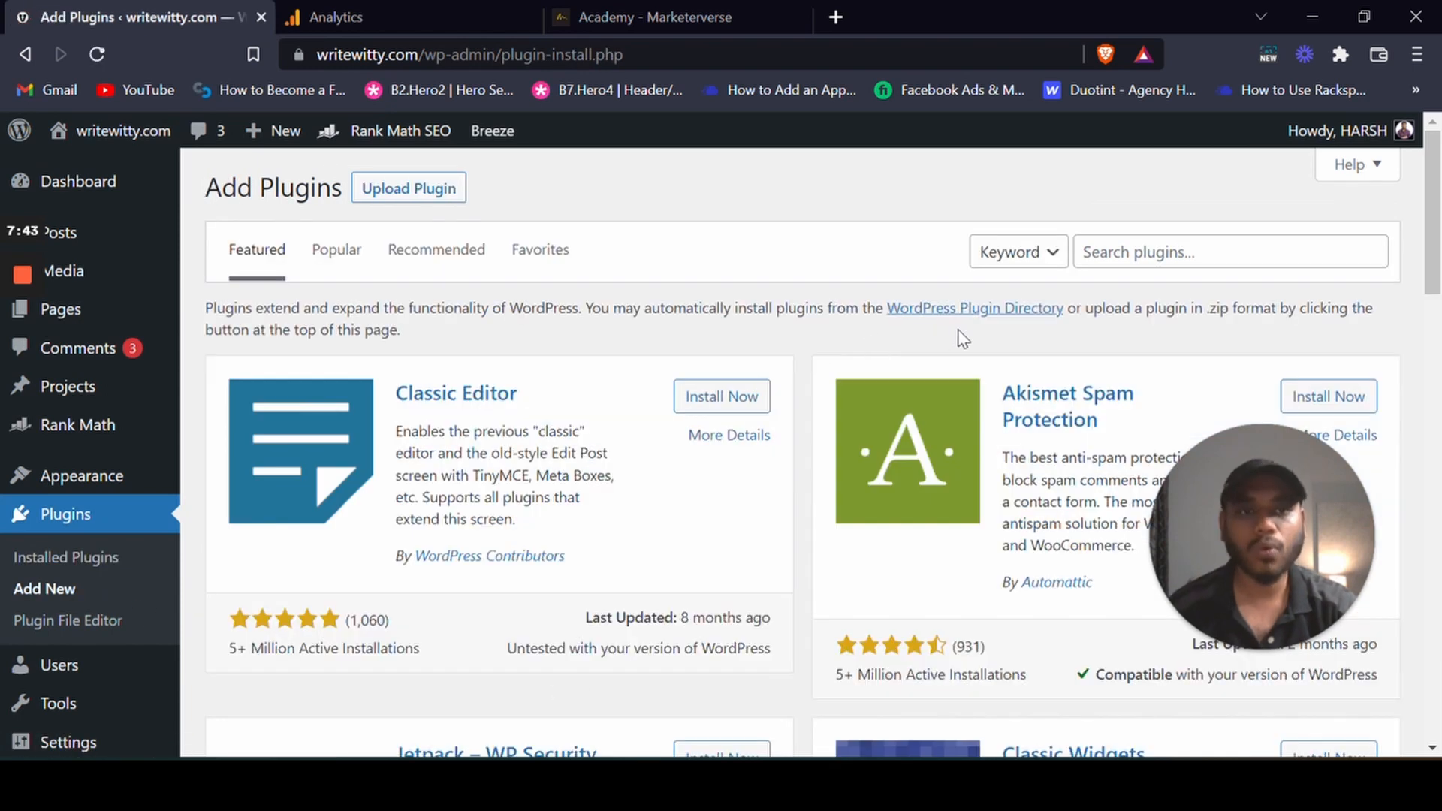
Step: Search the plugin directory for "site kit" and install Site Kit by Google
{"action": "left_click", "coordinate": [1149, 253]}
{"action": "type", "text": "sit"}
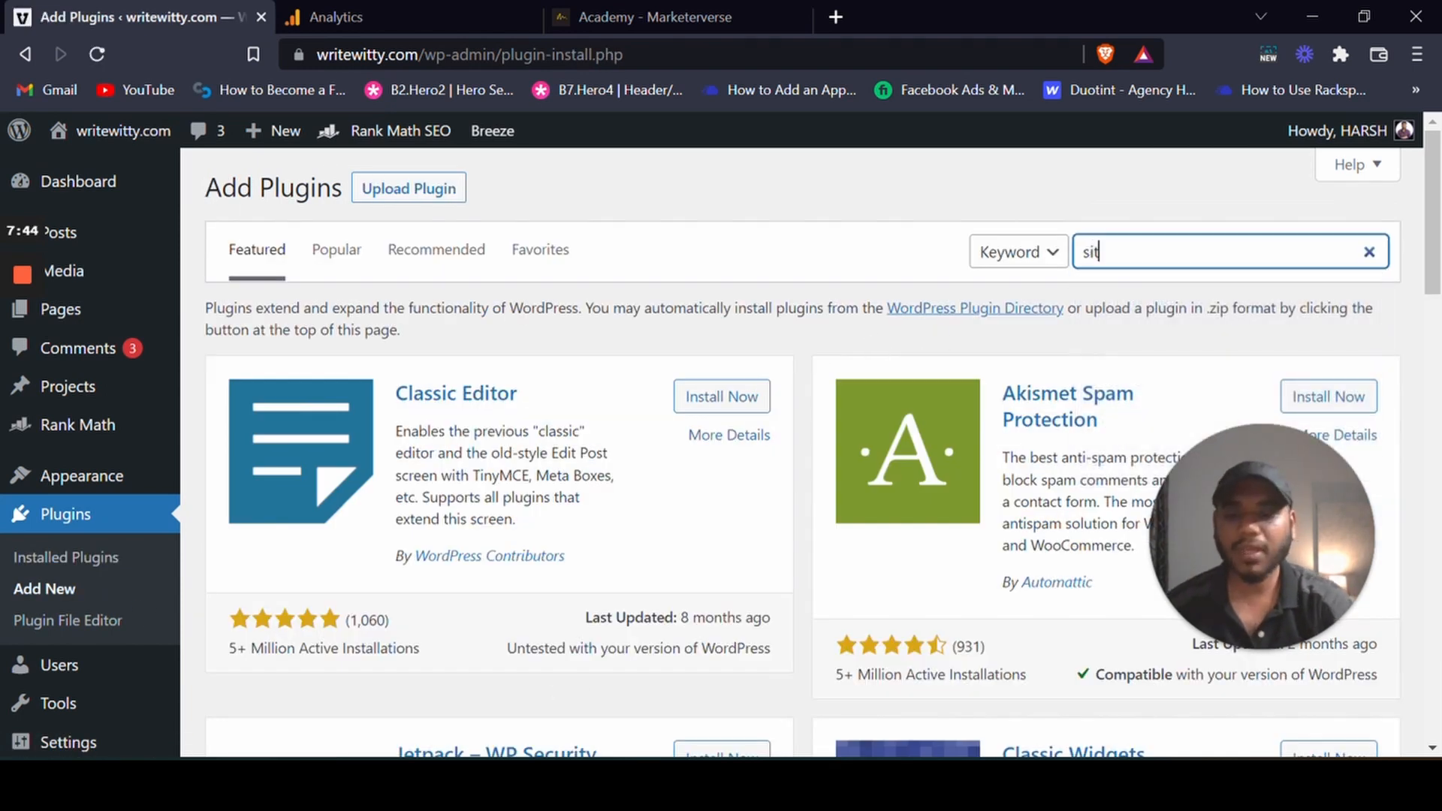
{"action": "type", "text": "e kit"}
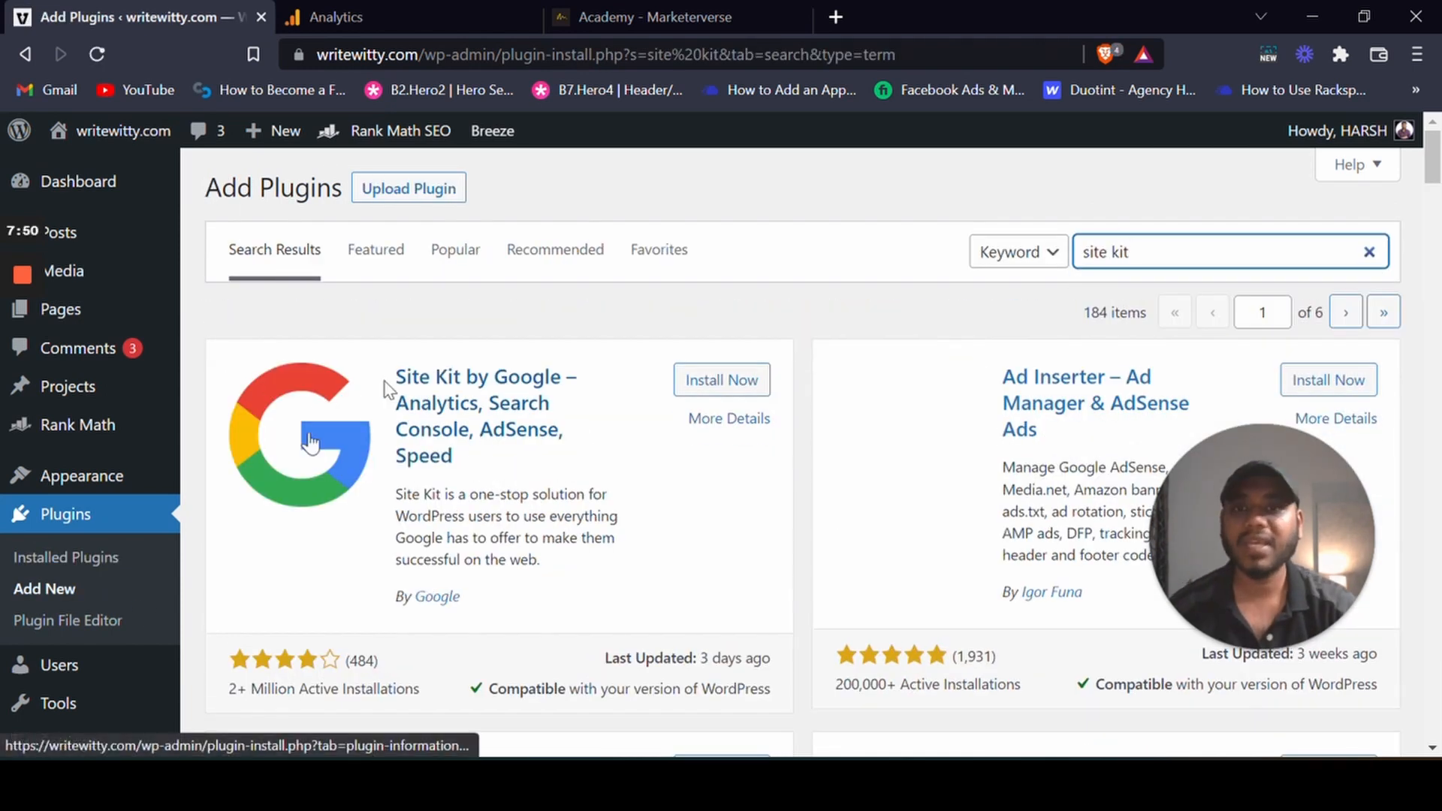
{"action": "left_click", "coordinate": [695, 385]}
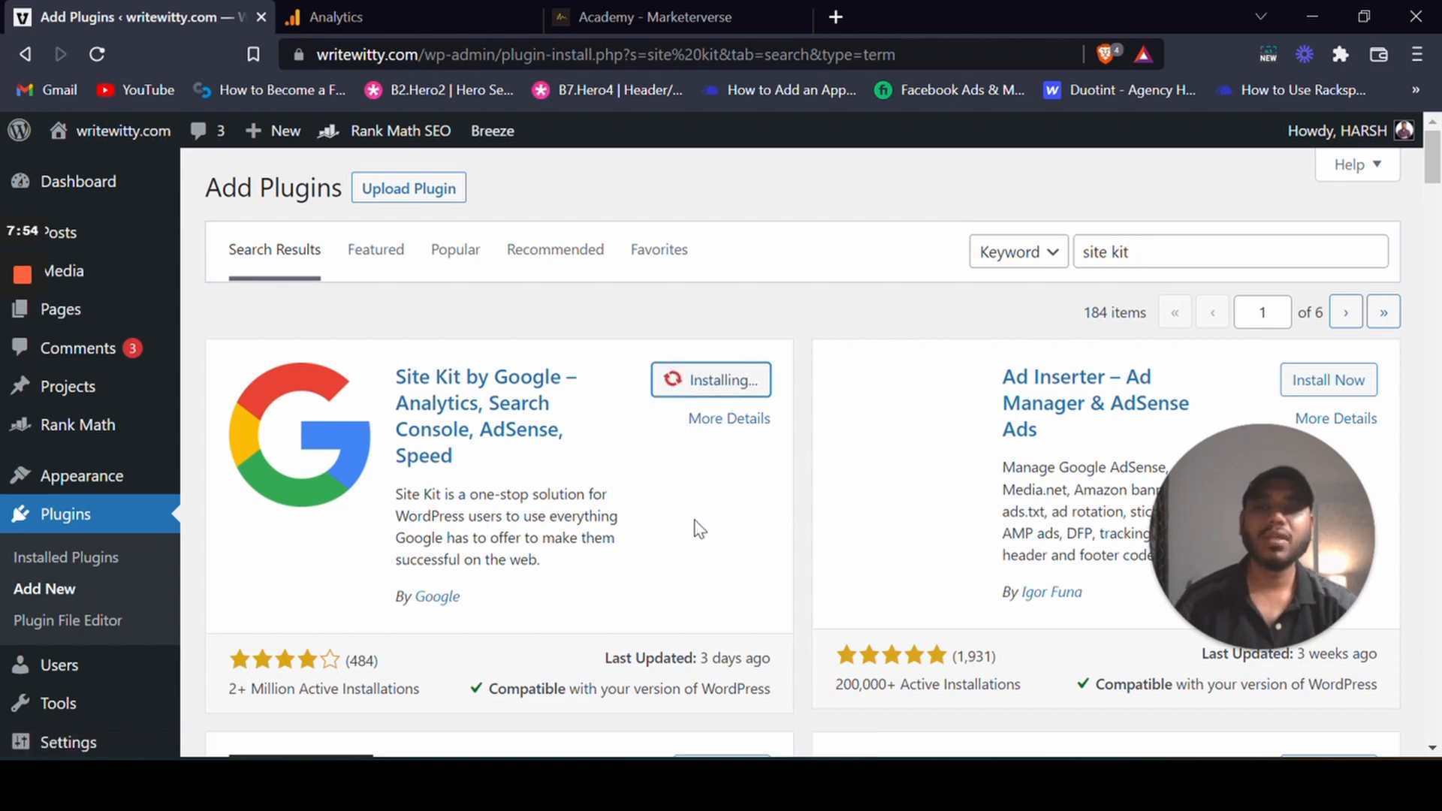
{"action": "scroll", "coordinate": [695, 526], "scroll_direction": "down", "scroll_amount": 2}
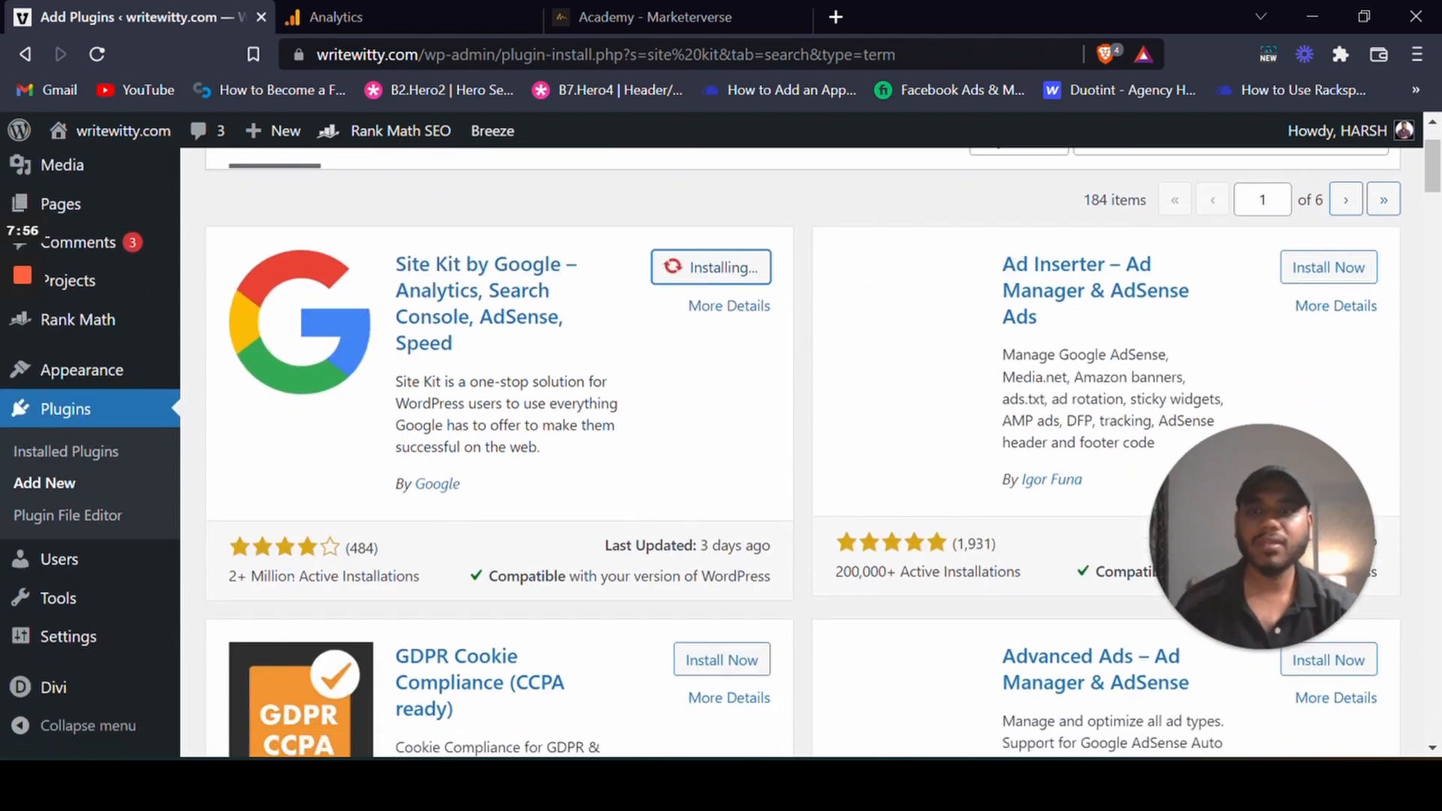
{"action": "scroll", "coordinate": [650, 498], "scroll_direction": "up", "scroll_amount": 2}
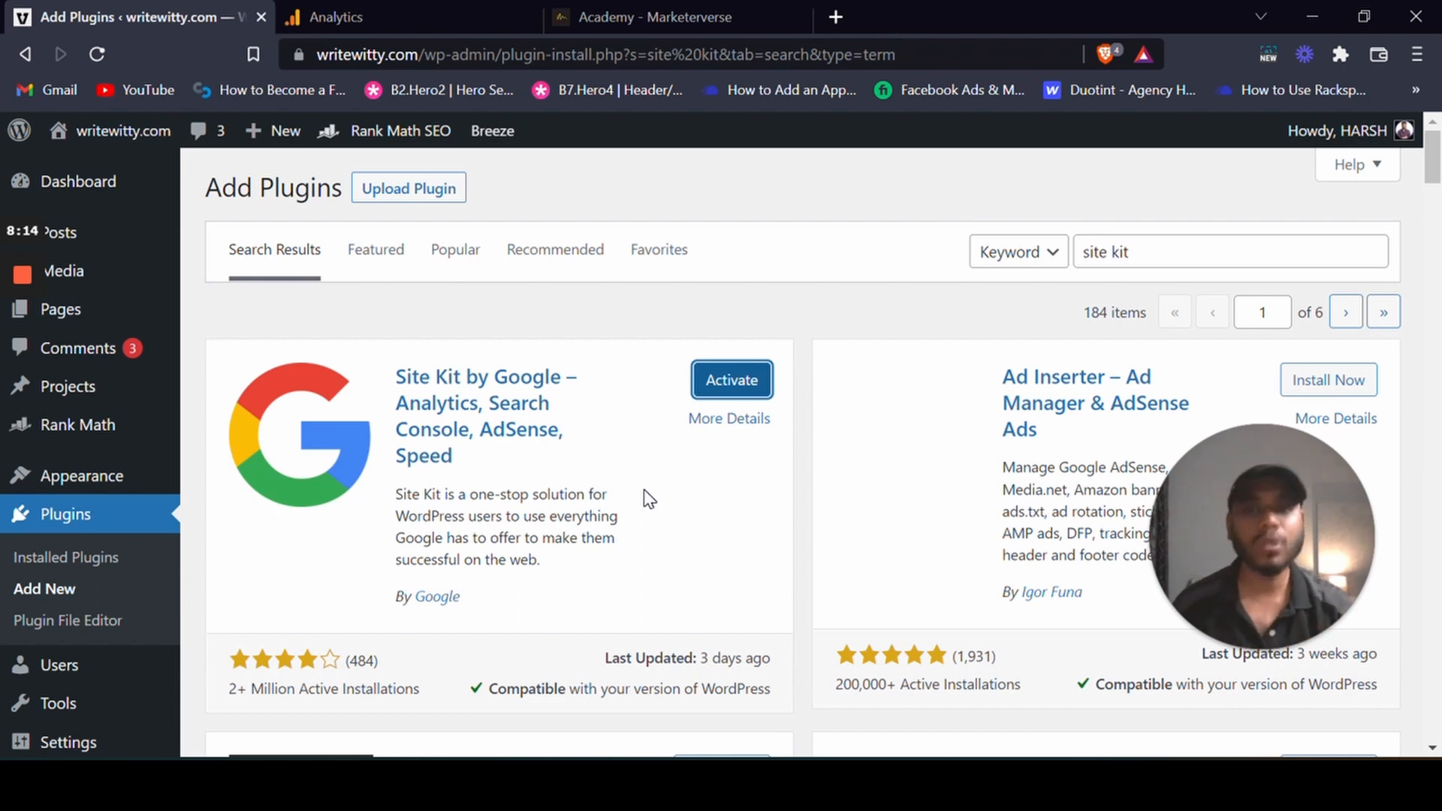
Step: Activate the Site Kit by Google plugin and start its setup
{"action": "left_click", "coordinate": [732, 381]}
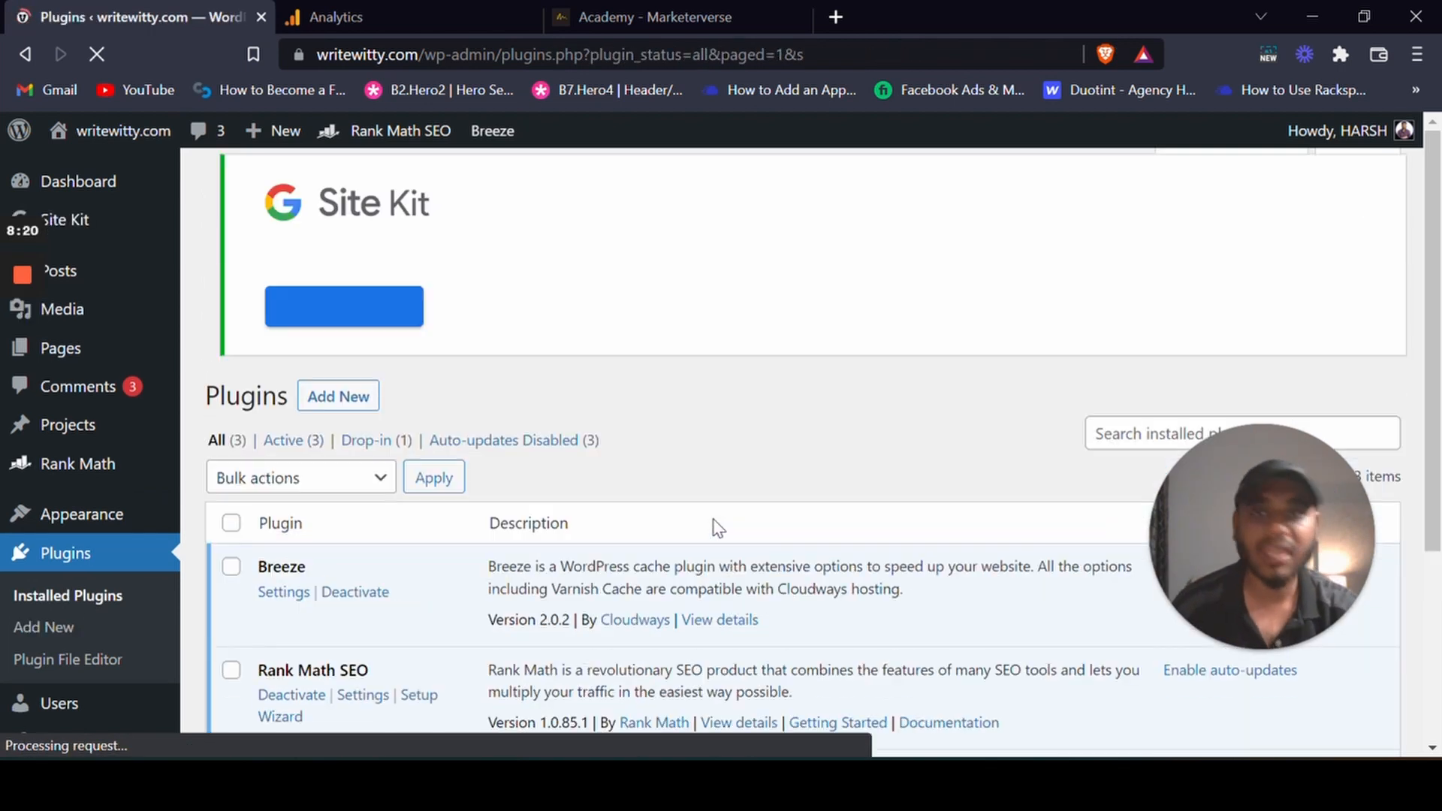
{"action": "scroll", "coordinate": [718, 470], "scroll_direction": "down", "scroll_amount": 5}
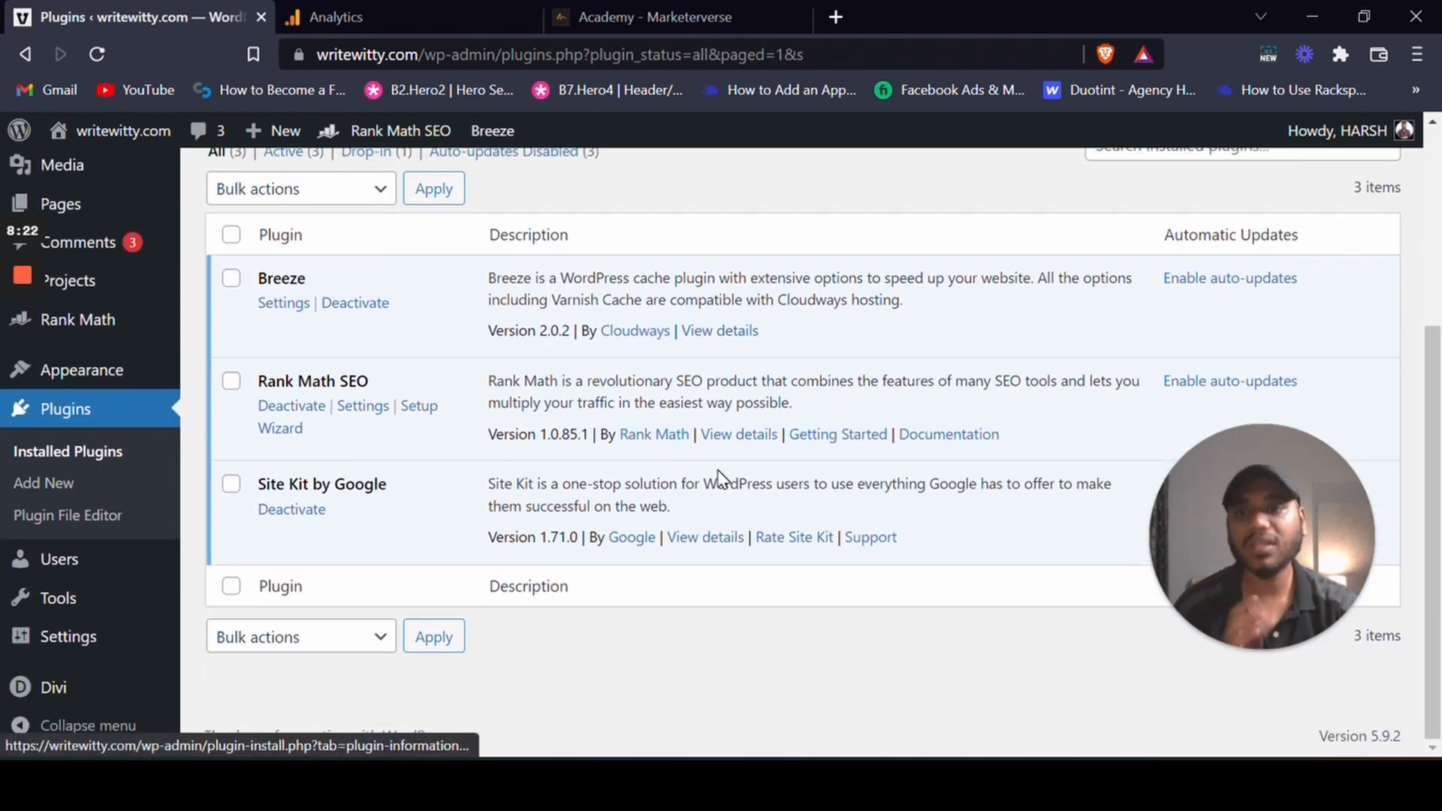
{"action": "scroll", "coordinate": [713, 457], "scroll_direction": "up", "scroll_amount": 5}
{"action": "mouse_move", "coordinate": [197, 384]}
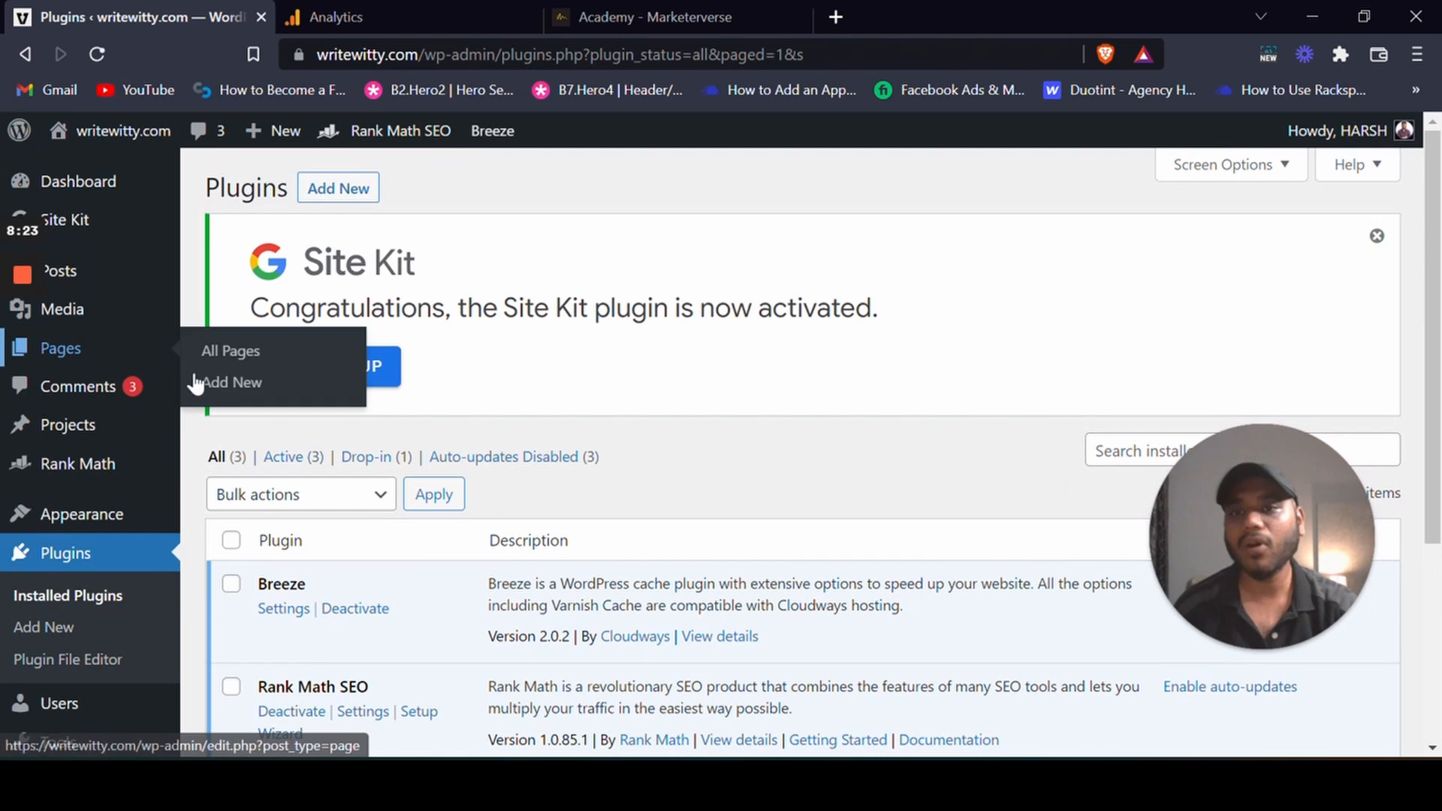
{"action": "left_click", "coordinate": [379, 368]}
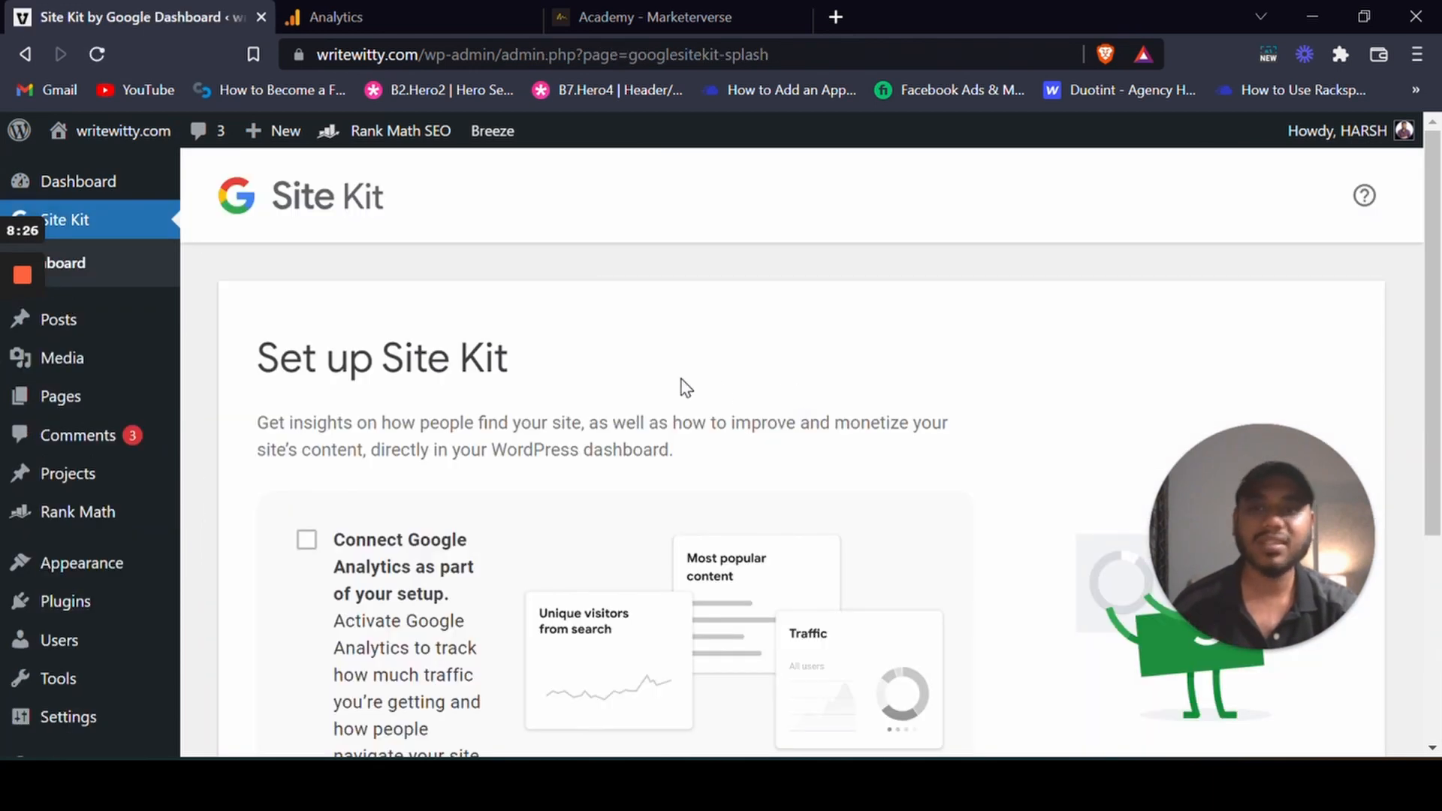
Step: Include Google Analytics in the Site Kit setup, opt in to sharing anonymous usage data and start signing in with Google
{"action": "scroll", "coordinate": [425, 364], "scroll_direction": "down", "scroll_amount": 3}
{"action": "scroll", "coordinate": [413, 360], "scroll_direction": "down", "scroll_amount": 3}
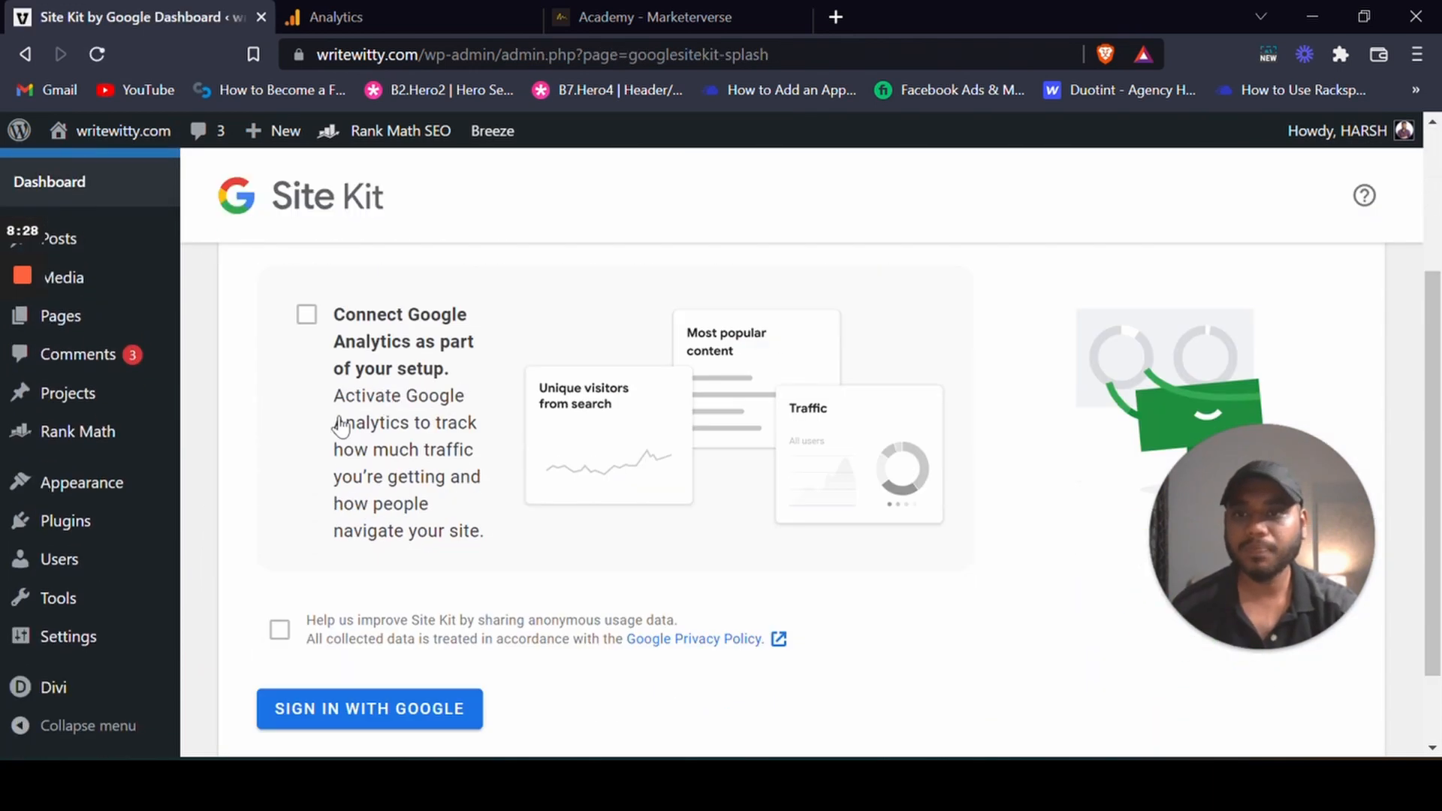
{"action": "left_click", "coordinate": [415, 355]}
{"action": "scroll", "coordinate": [323, 406], "scroll_direction": "down", "scroll_amount": 2}
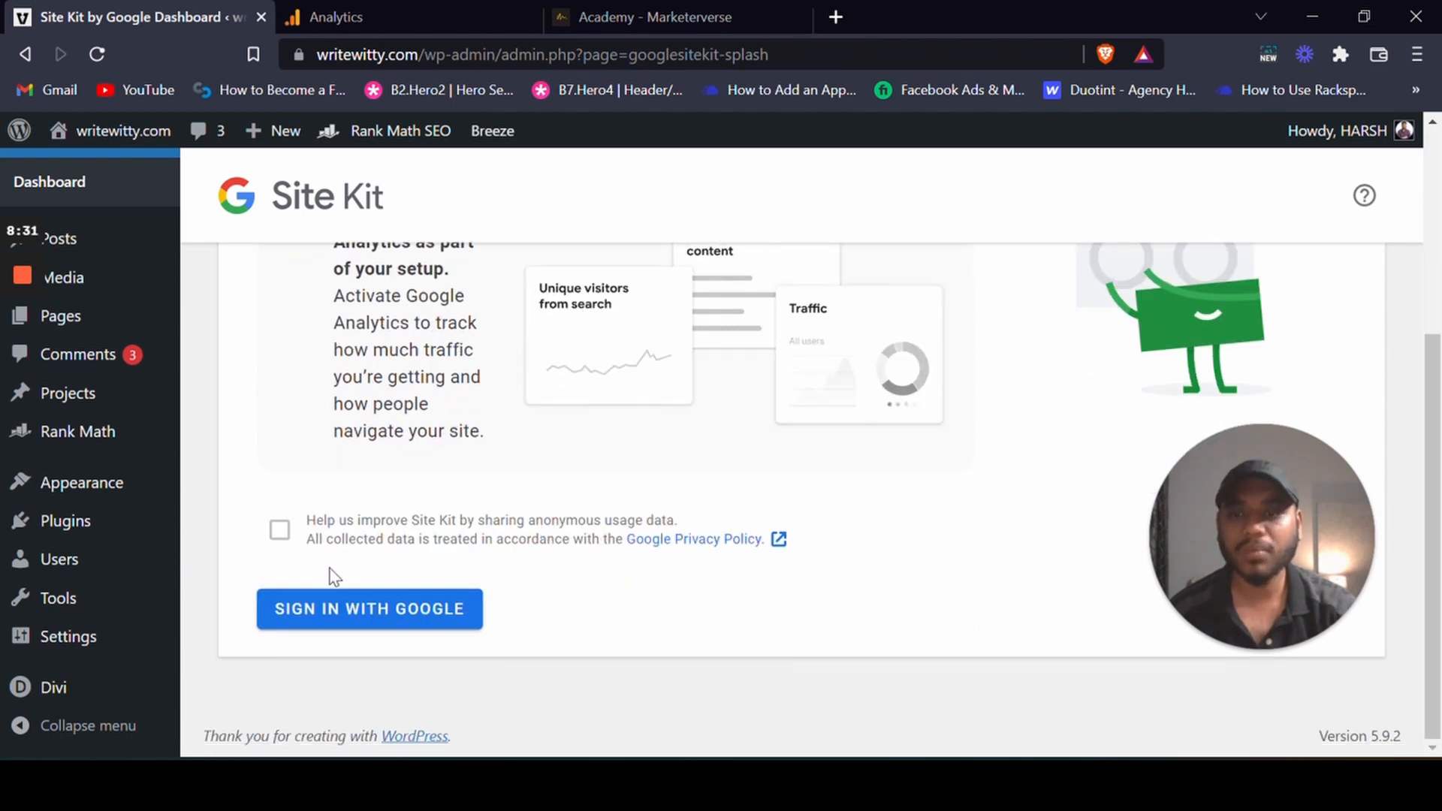
{"action": "left_click", "coordinate": [280, 530]}
{"action": "left_click", "coordinate": [373, 623]}
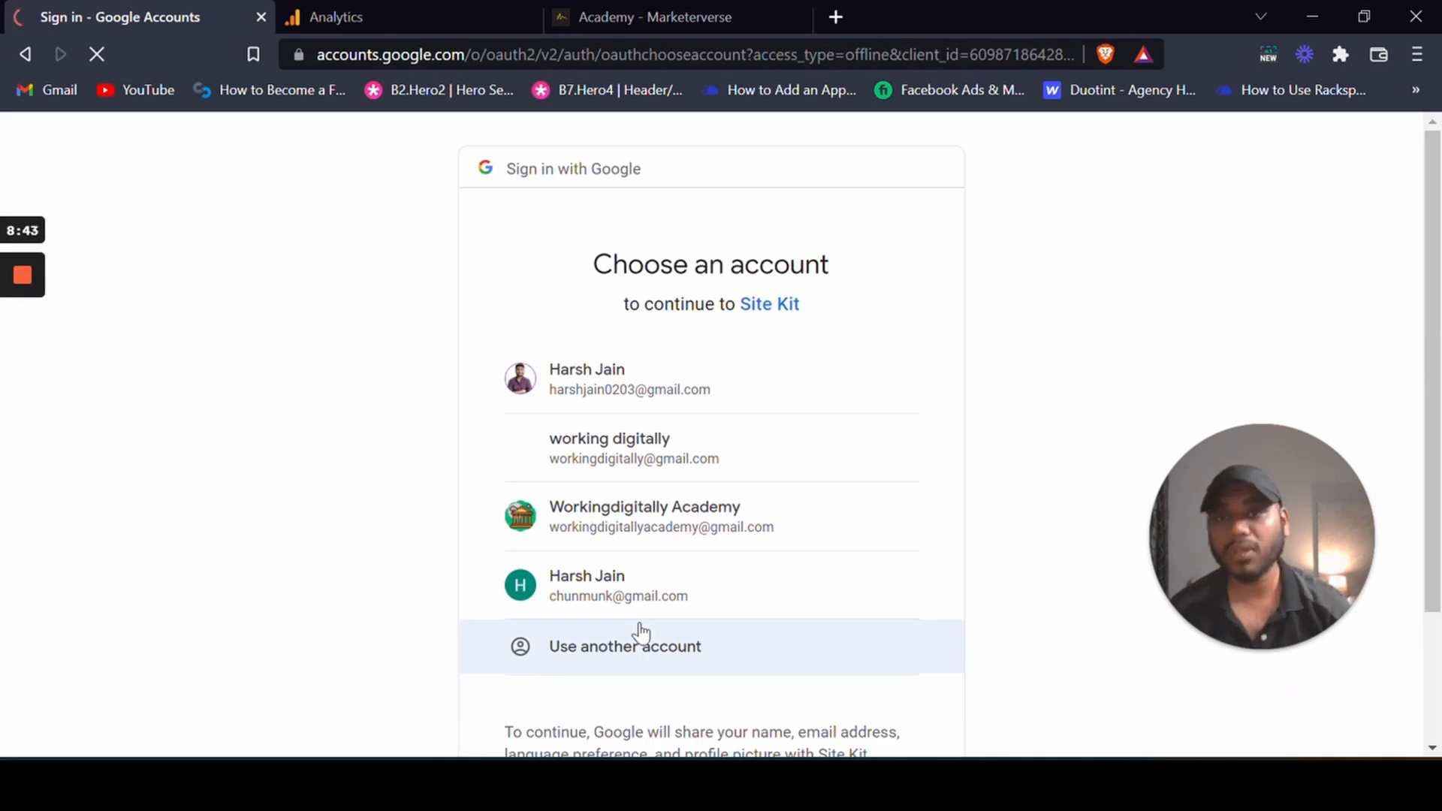
Step: Choose the Google account and grant Site Kit access to Google Analytics data, Search Console data and the list of sites and domains
{"action": "left_click", "coordinate": [639, 418]}
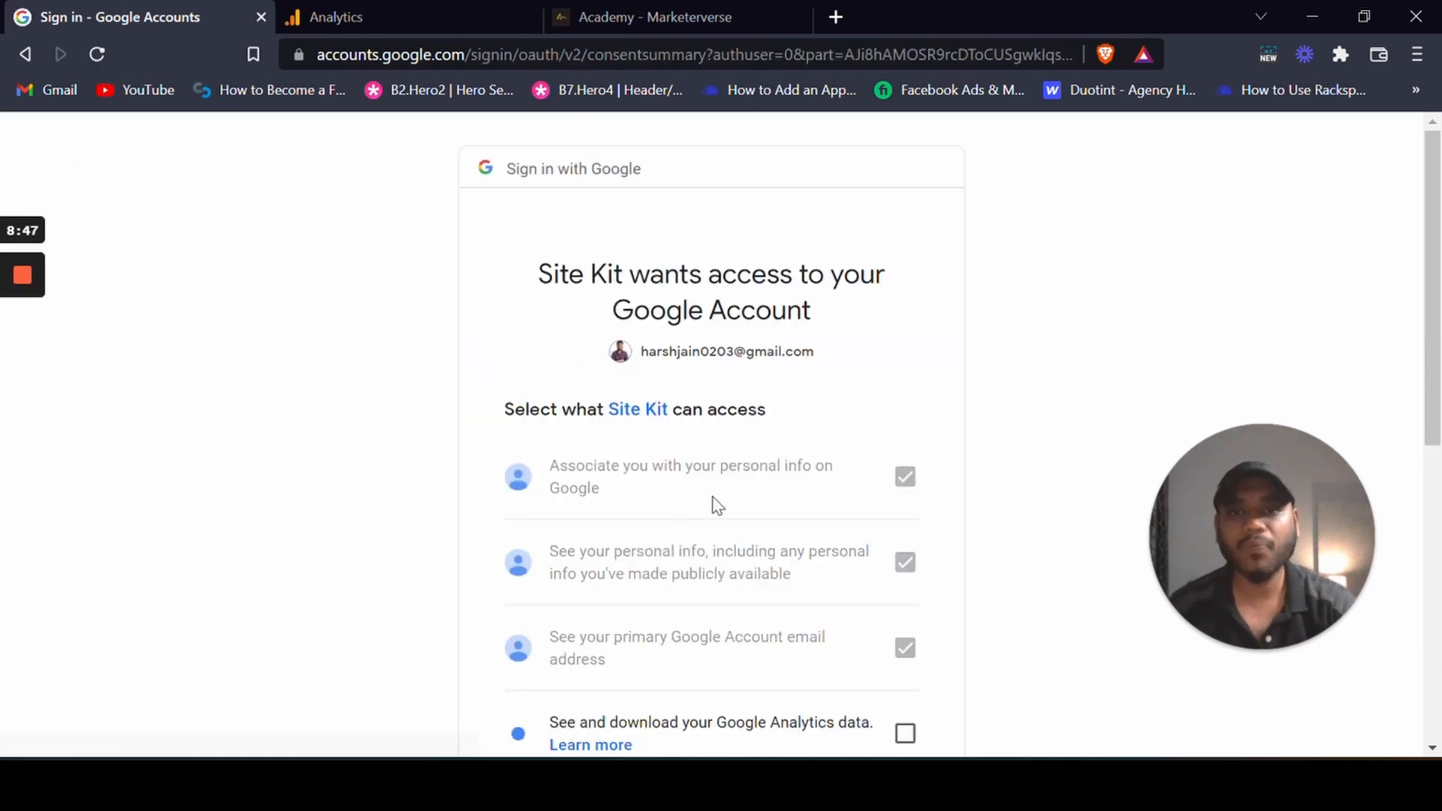
{"action": "scroll", "coordinate": [717, 505], "scroll_direction": "down", "scroll_amount": 4}
{"action": "left_click", "coordinate": [903, 398]}
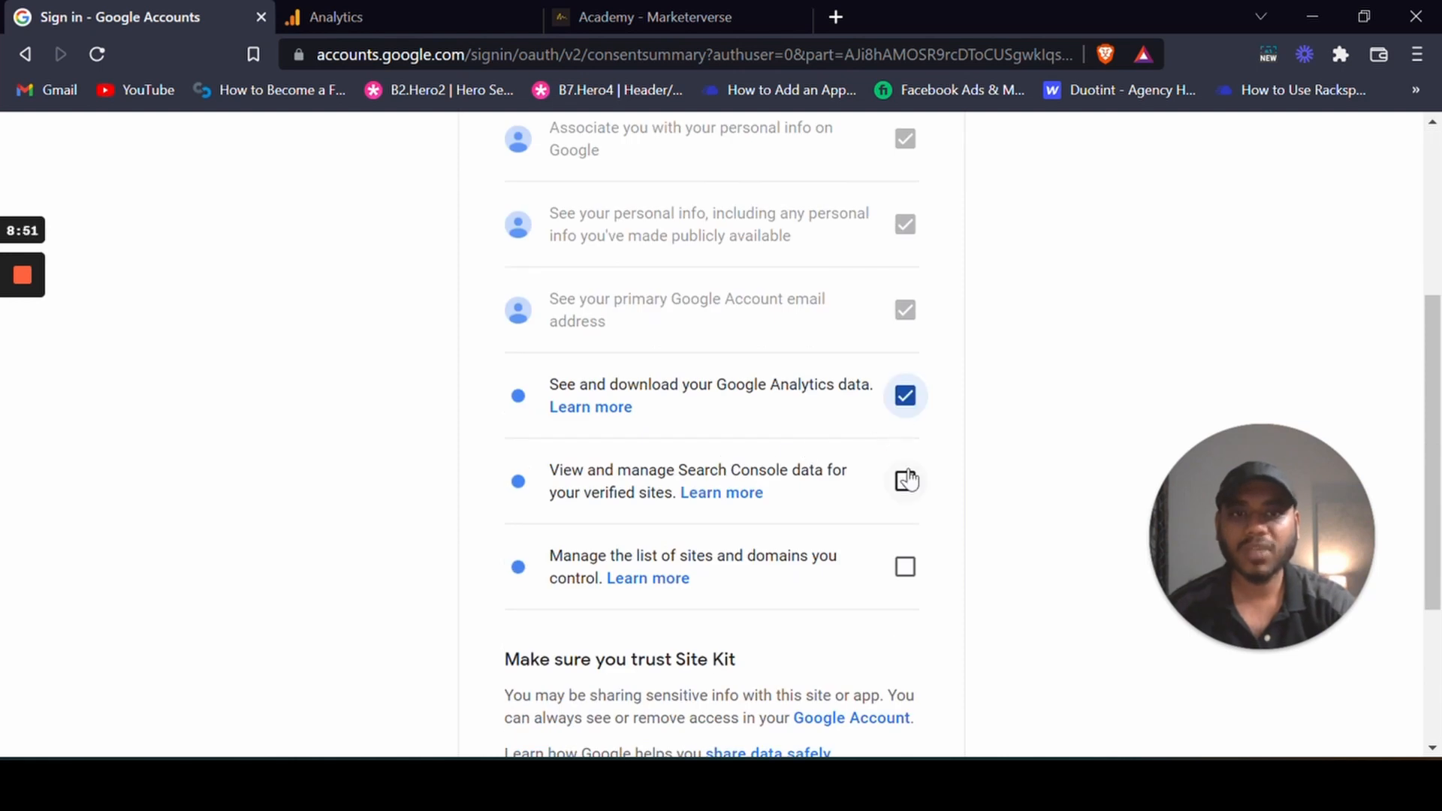
{"action": "left_click", "coordinate": [908, 482]}
{"action": "left_click", "coordinate": [905, 567]}
{"action": "scroll", "coordinate": [905, 567], "scroll_direction": "down", "scroll_amount": 3}
{"action": "left_click", "coordinate": [816, 667]}
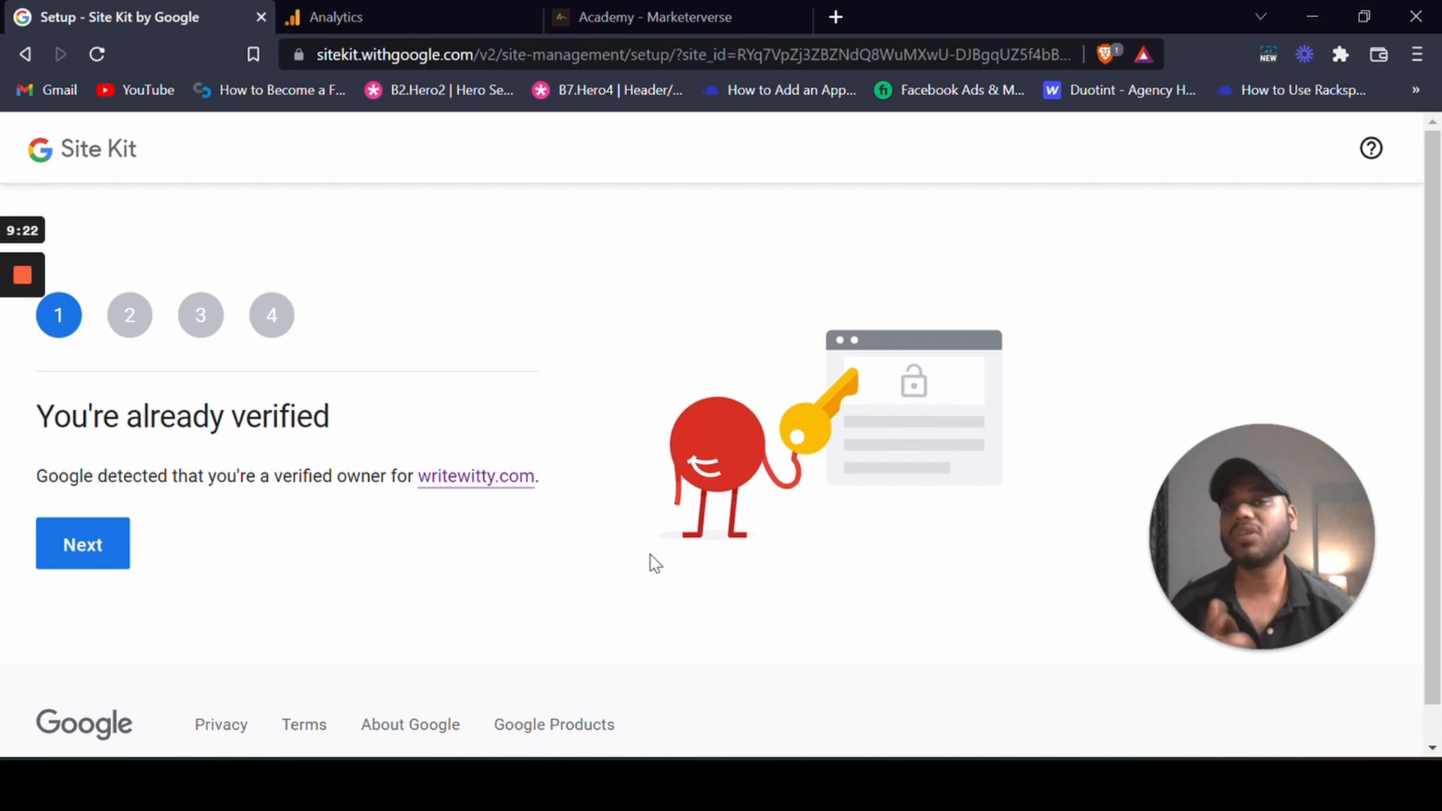
Step: Complete the Site Kit setup for writewitty.com, allowing it to show Google Account metrics in the dashboard
{"action": "left_click", "coordinate": [70, 542]}
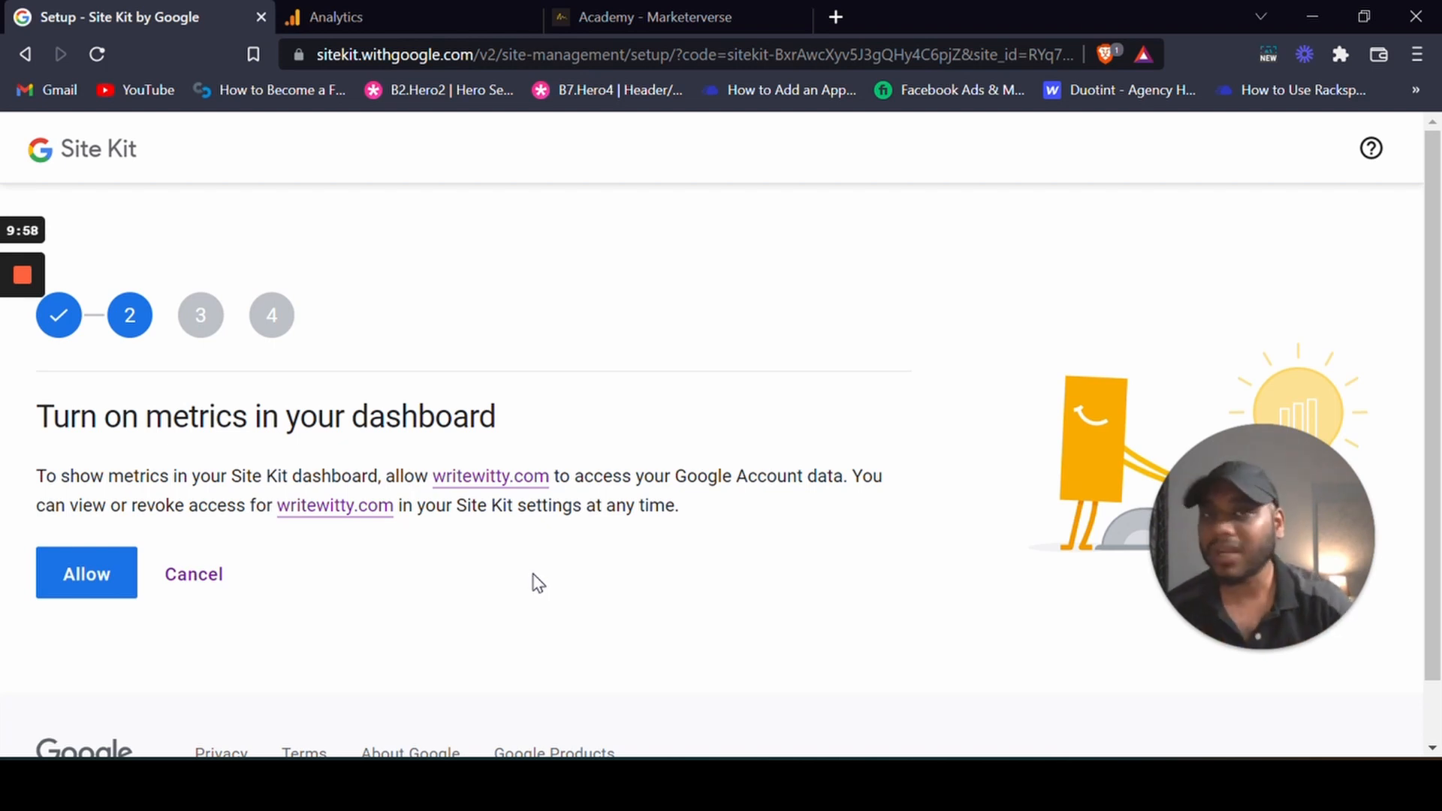
{"action": "left_click", "coordinate": [42, 592]}
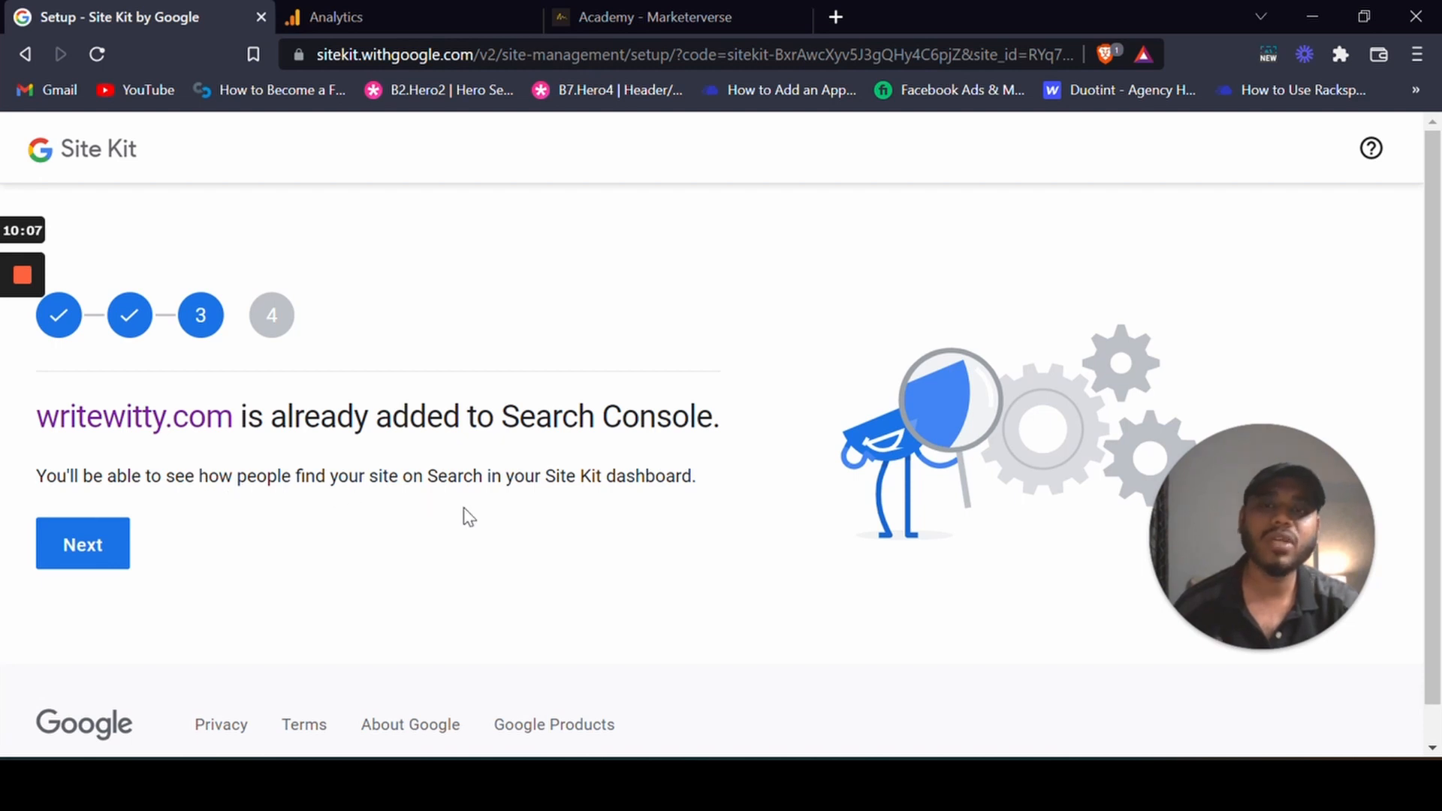
{"action": "left_click", "coordinate": [84, 554]}
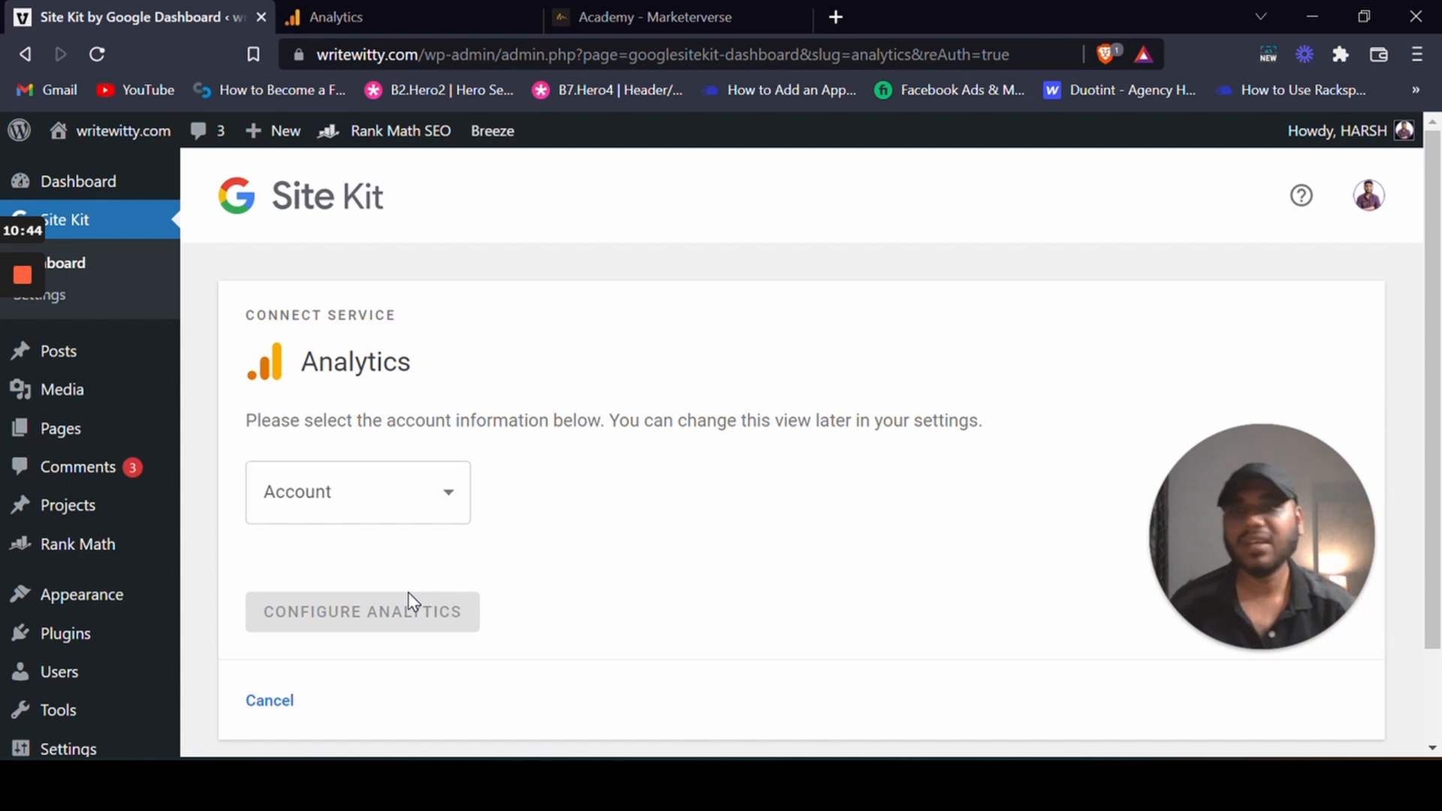
Step: Select the write witty Analytics account and its existing writewitty.com property, and submit the Analytics configuration
{"action": "left_click", "coordinate": [377, 505]}
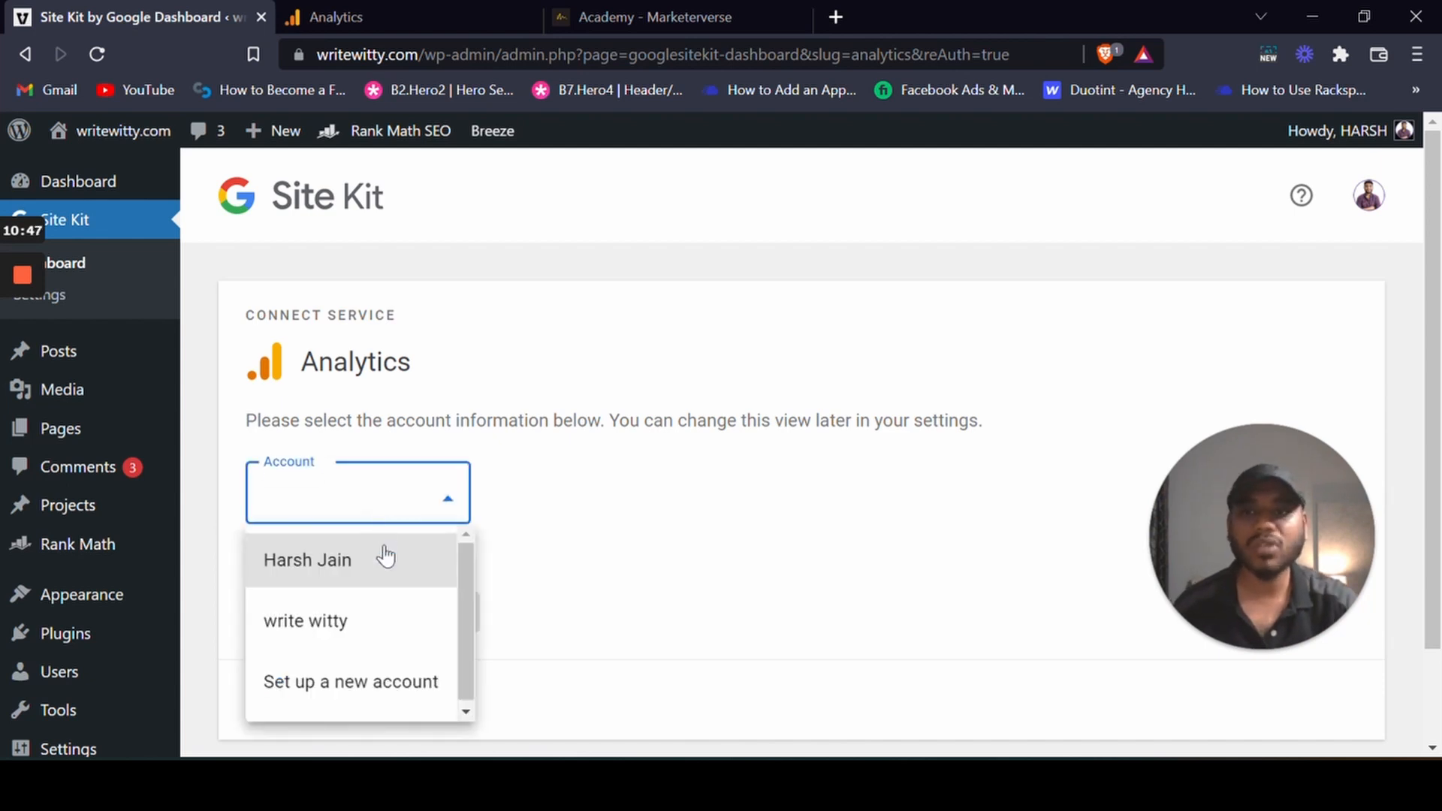
{"action": "left_click", "coordinate": [378, 651]}
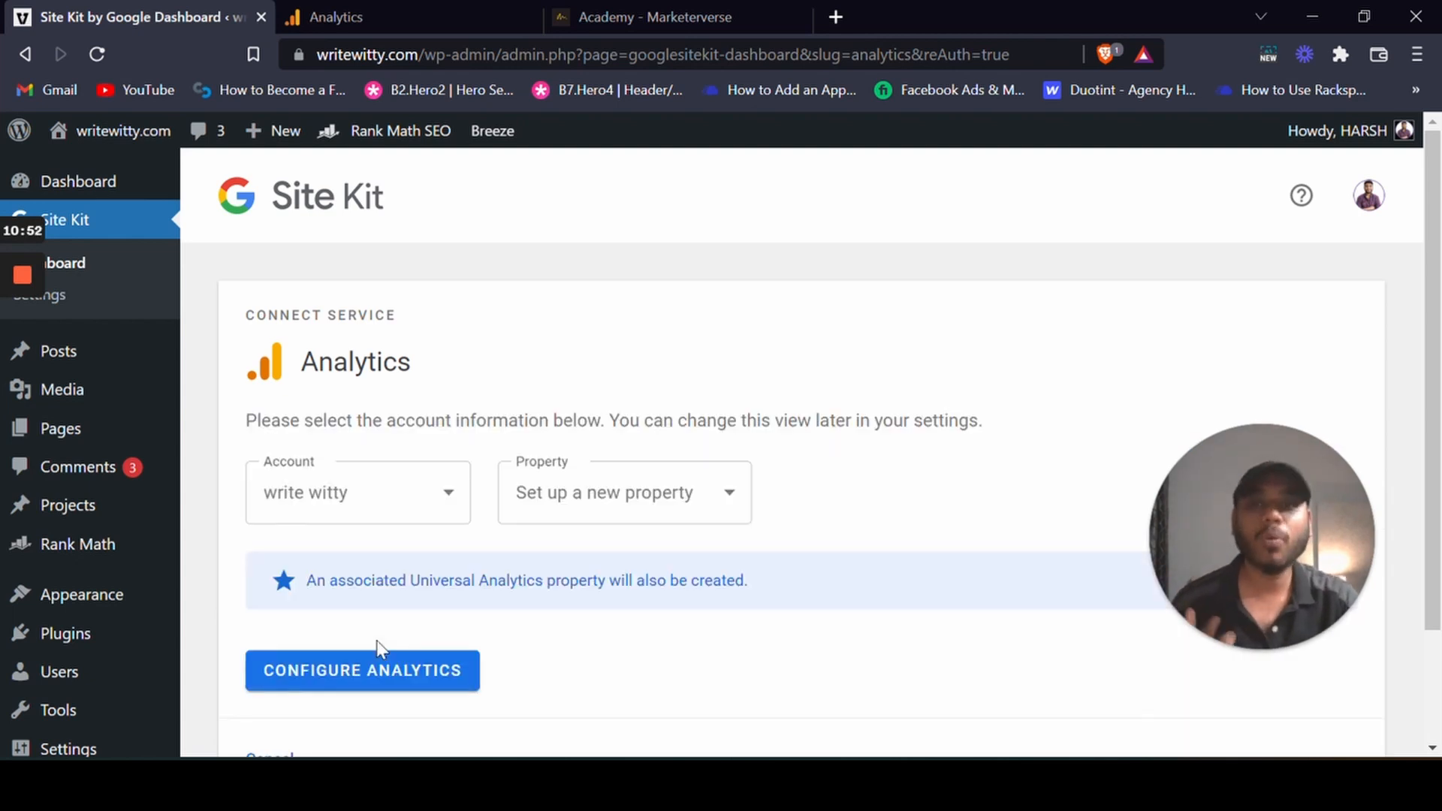
{"action": "left_click", "coordinate": [577, 528]}
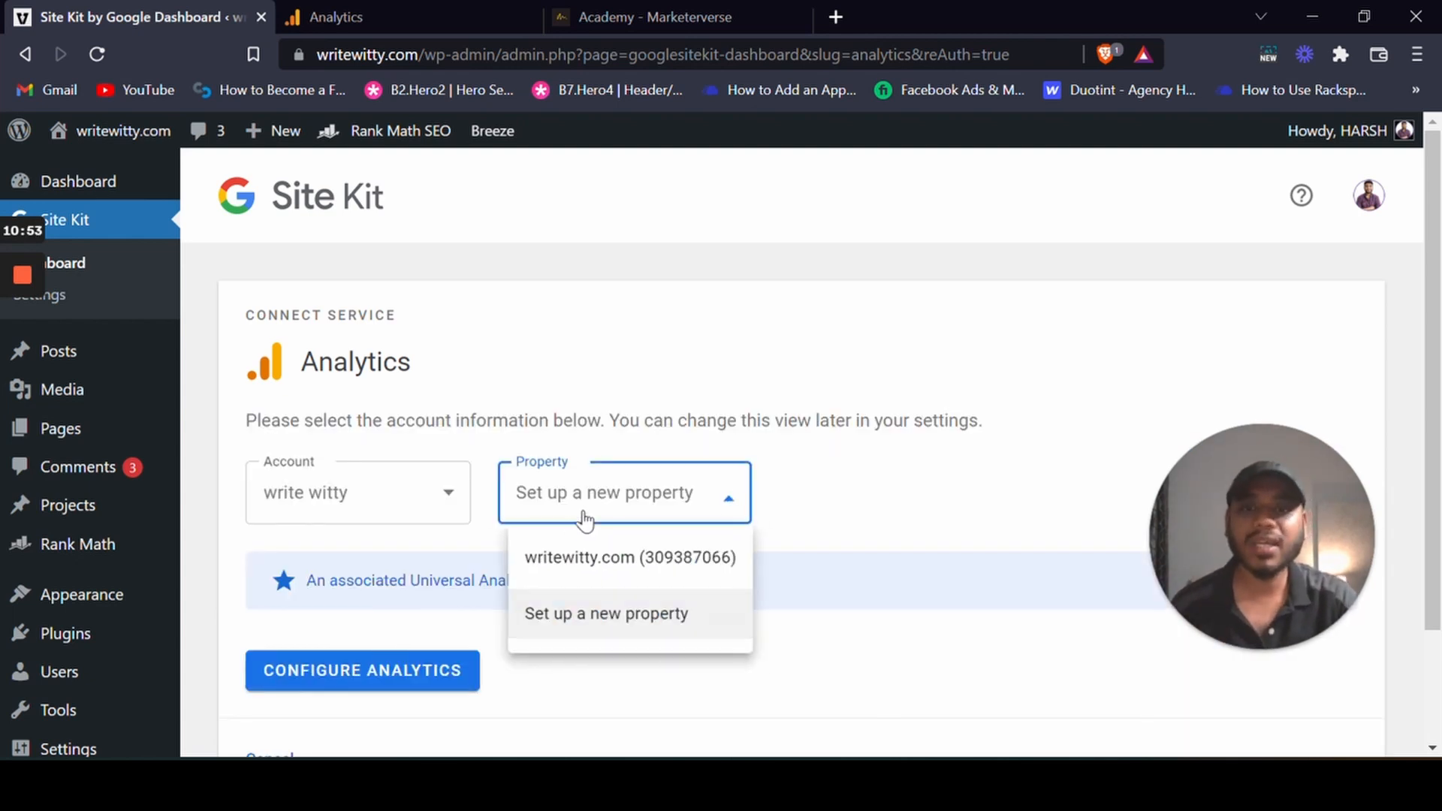
{"action": "left_click", "coordinate": [601, 565]}
{"action": "scroll", "coordinate": [717, 644], "scroll_direction": "down", "scroll_amount": 2}
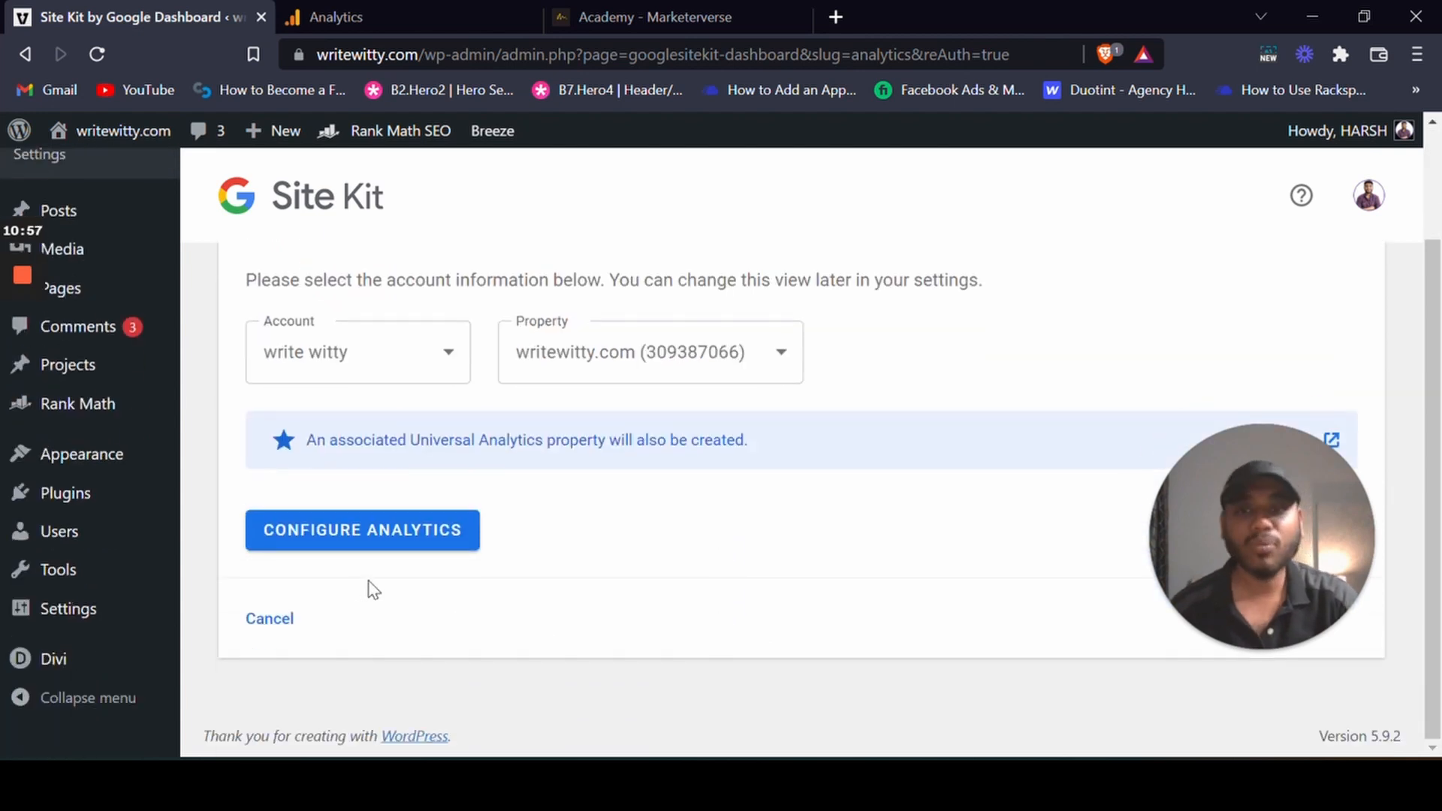
{"action": "left_click", "coordinate": [428, 532]}
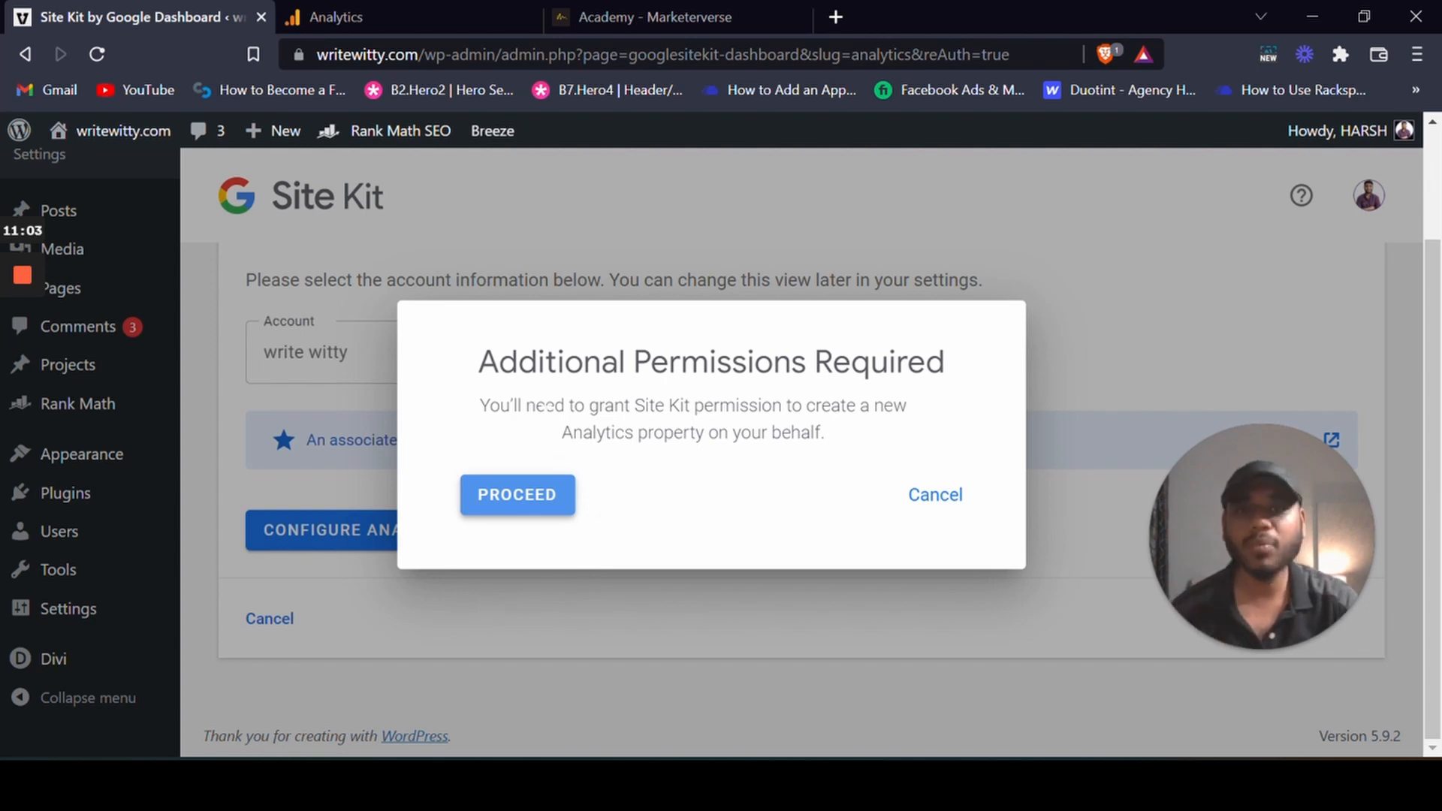
Step: Grant Site Kit the additional permission to edit Google Analytics management entities and complete the Analytics setup
{"action": "left_click", "coordinate": [548, 499]}
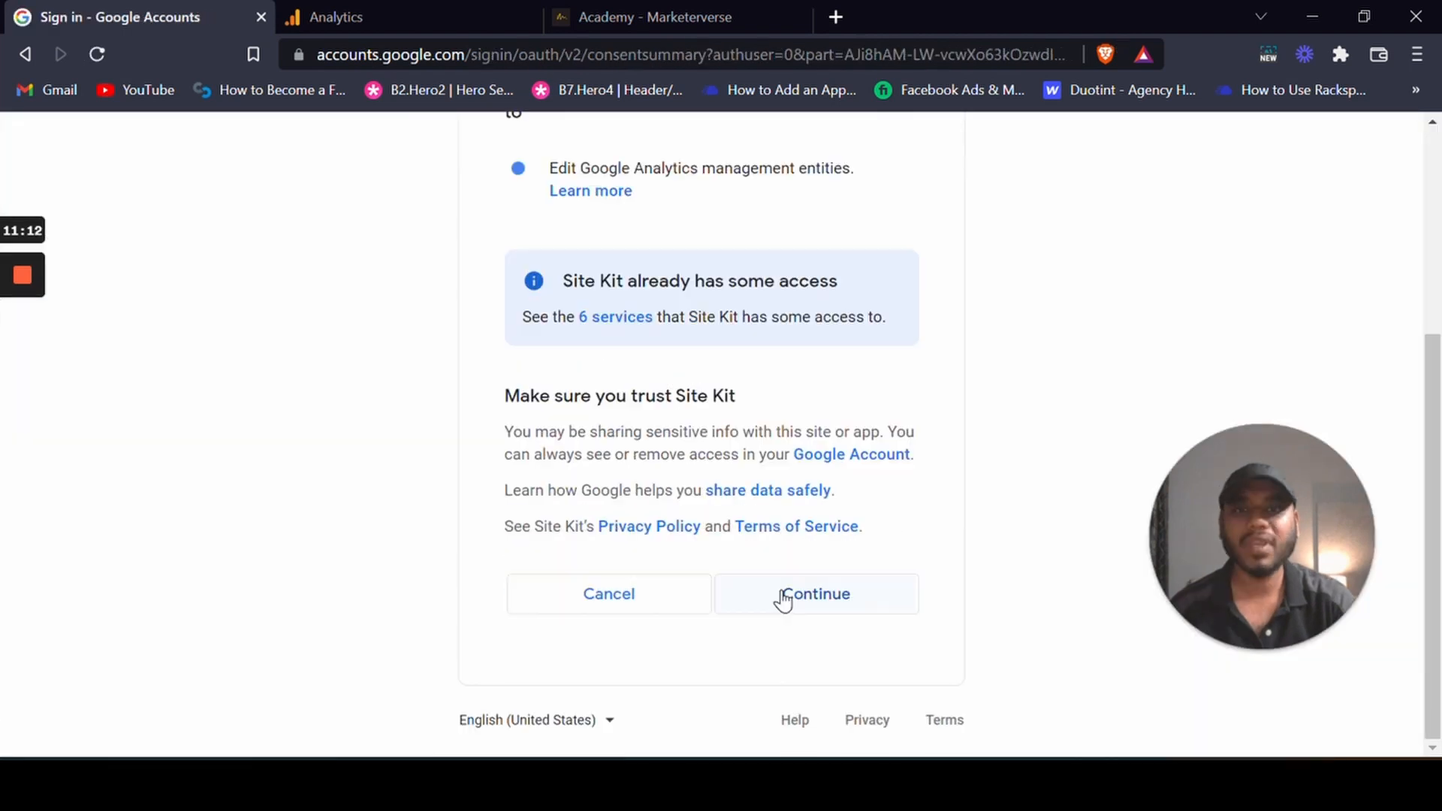
{"action": "scroll", "coordinate": [781, 599], "scroll_direction": "up", "scroll_amount": 1}
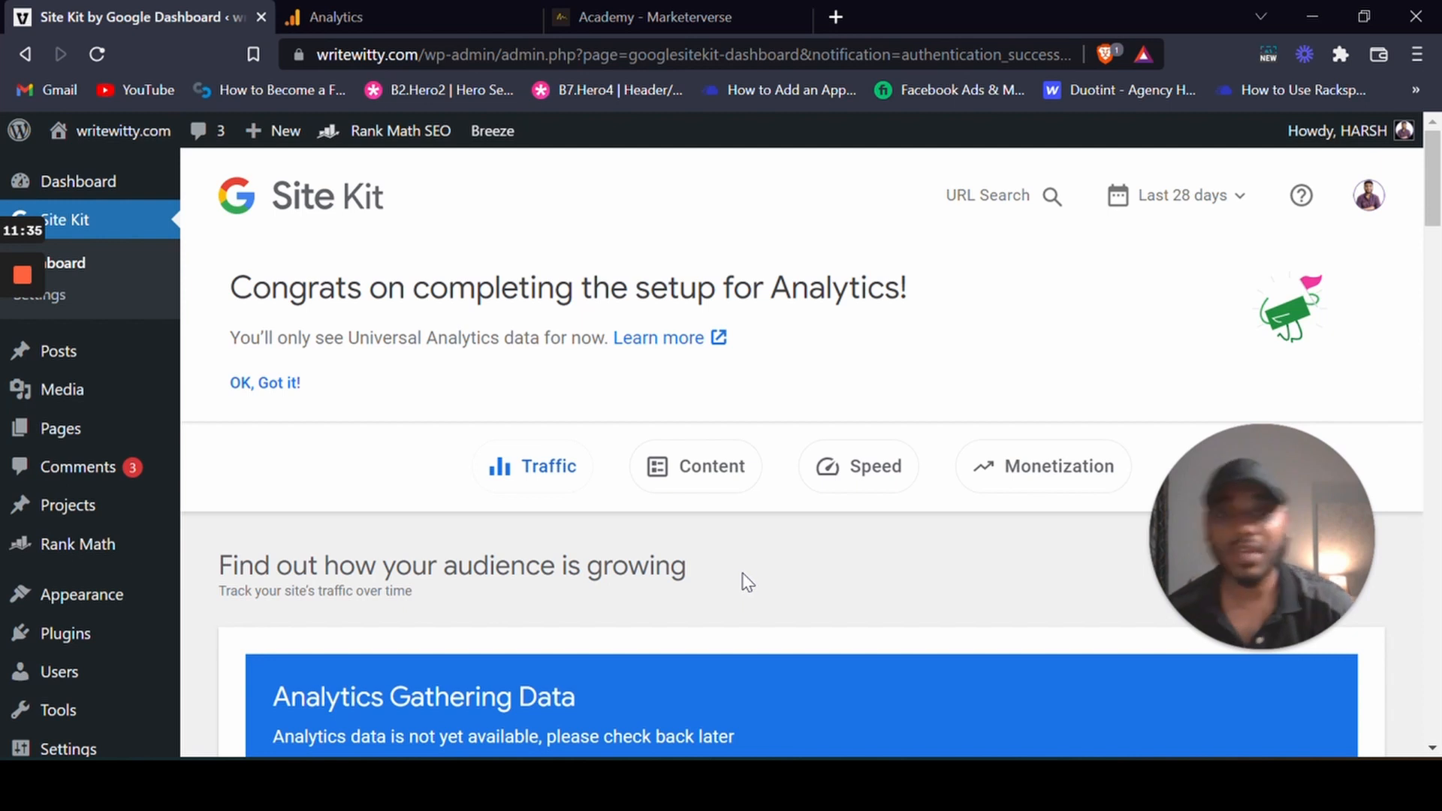
{"action": "left_click_drag", "start_coordinate": [1211, 520], "coordinate": [1328, 552]}
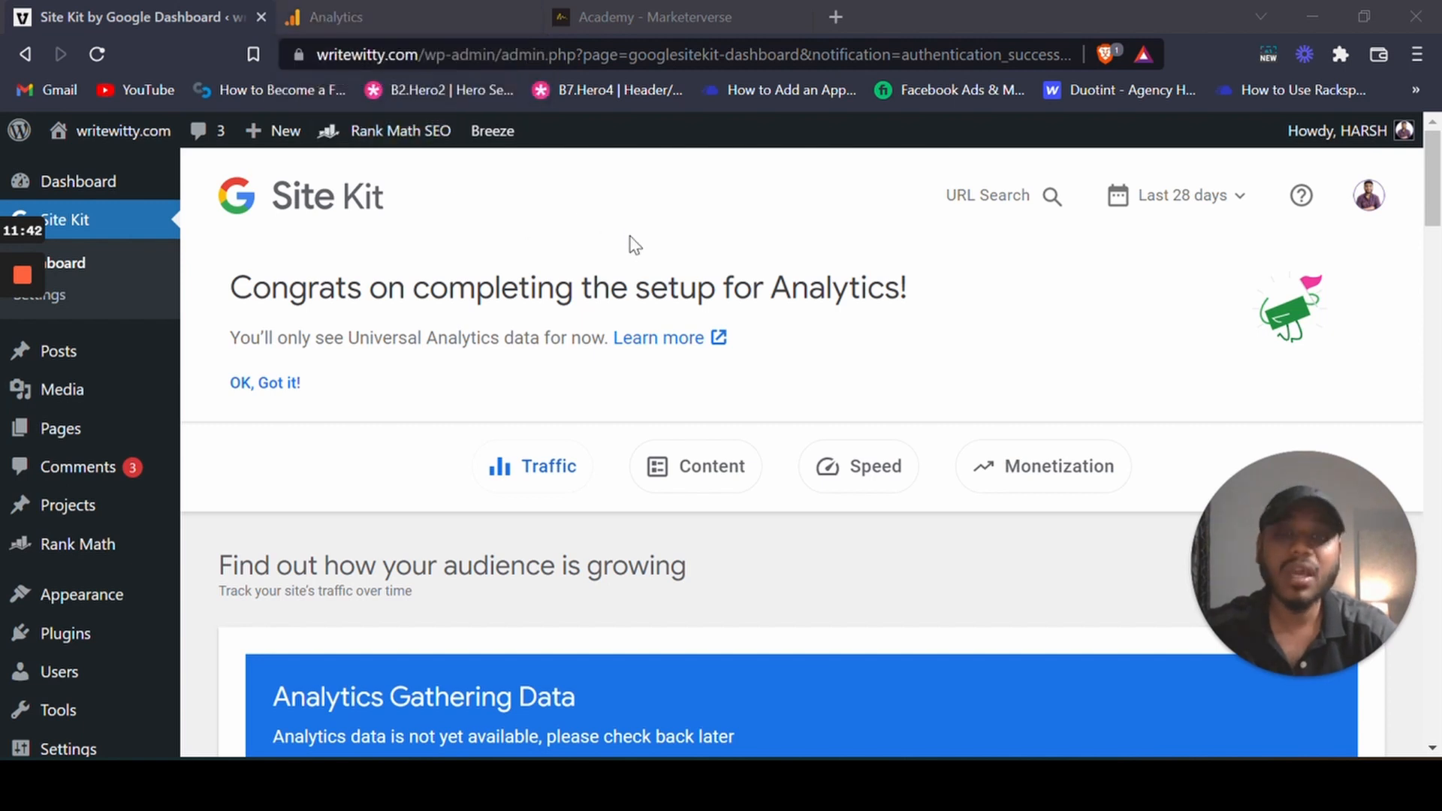
Step: Examine the search traffic section of the Site Kit dashboard, including impressions, clicks and the Search Console source
{"action": "scroll", "coordinate": [628, 241], "scroll_direction": "down", "scroll_amount": 6}
{"action": "scroll", "coordinate": [623, 565], "scroll_direction": "down", "scroll_amount": 3}
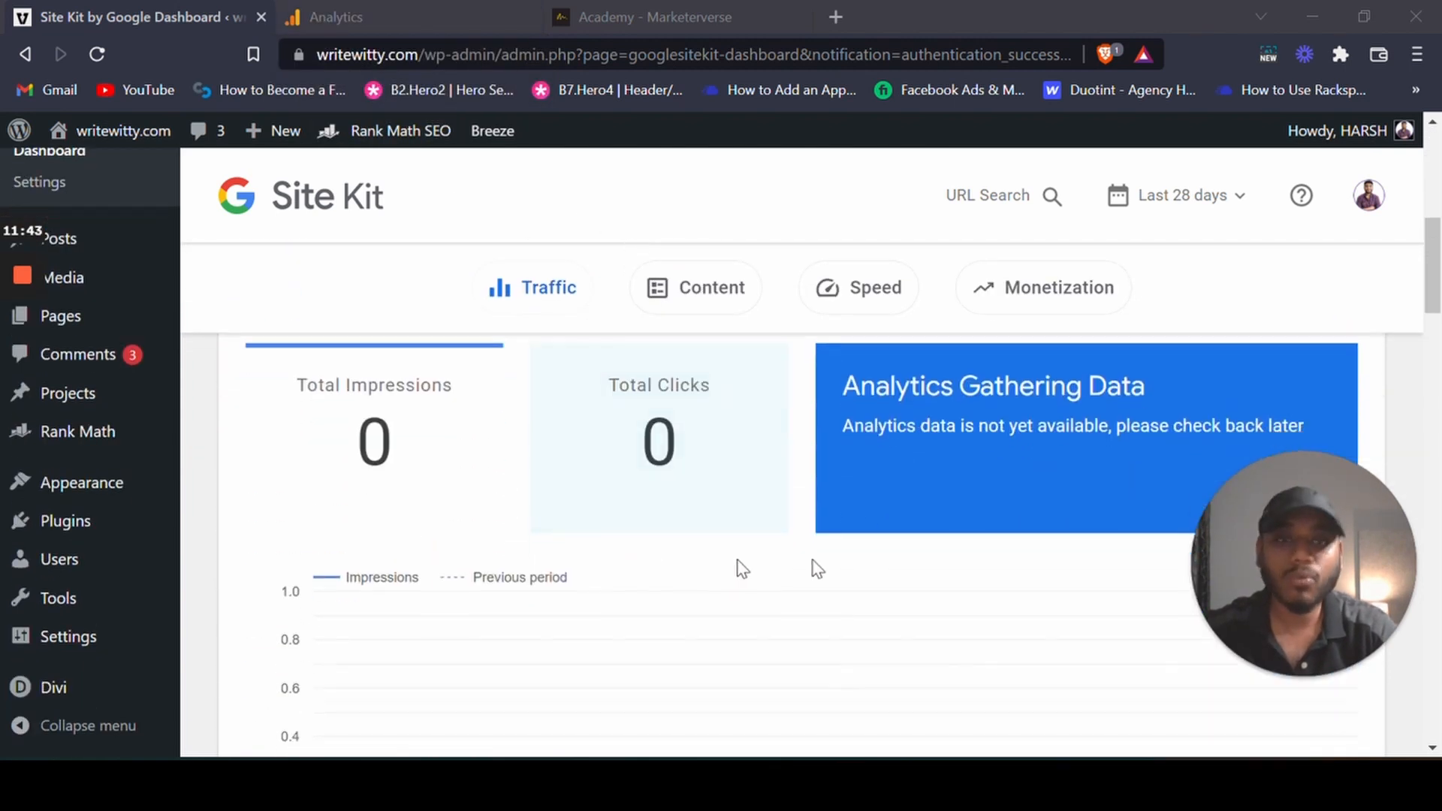
{"action": "left_click_drag", "start_coordinate": [1278, 592], "coordinate": [1277, 637]}
{"action": "scroll", "coordinate": [1437, 292], "scroll_direction": "up", "scroll_amount": 2}
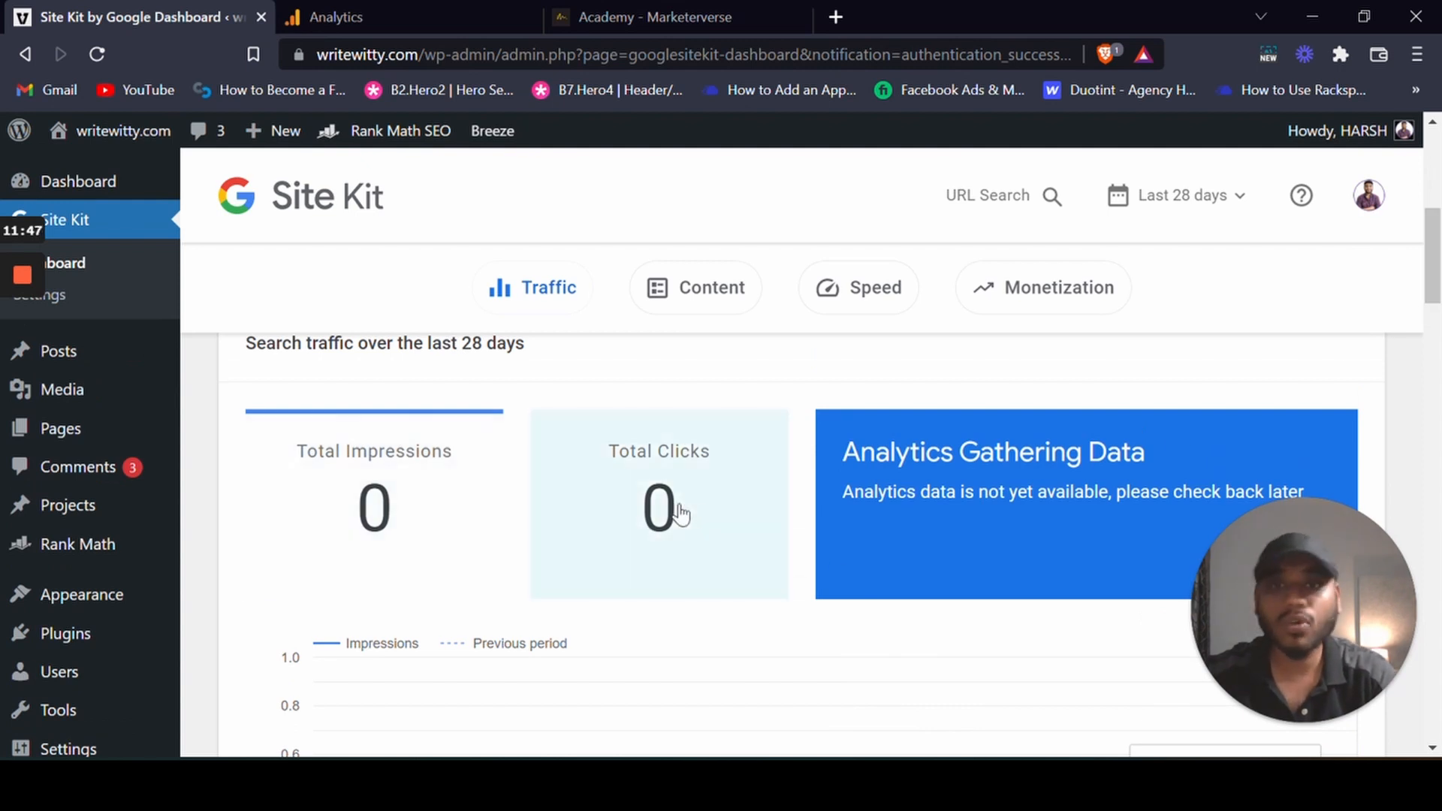
{"action": "scroll", "coordinate": [700, 511], "scroll_direction": "down", "scroll_amount": 5}
{"action": "scroll", "coordinate": [698, 511], "scroll_direction": "down", "scroll_amount": 5}
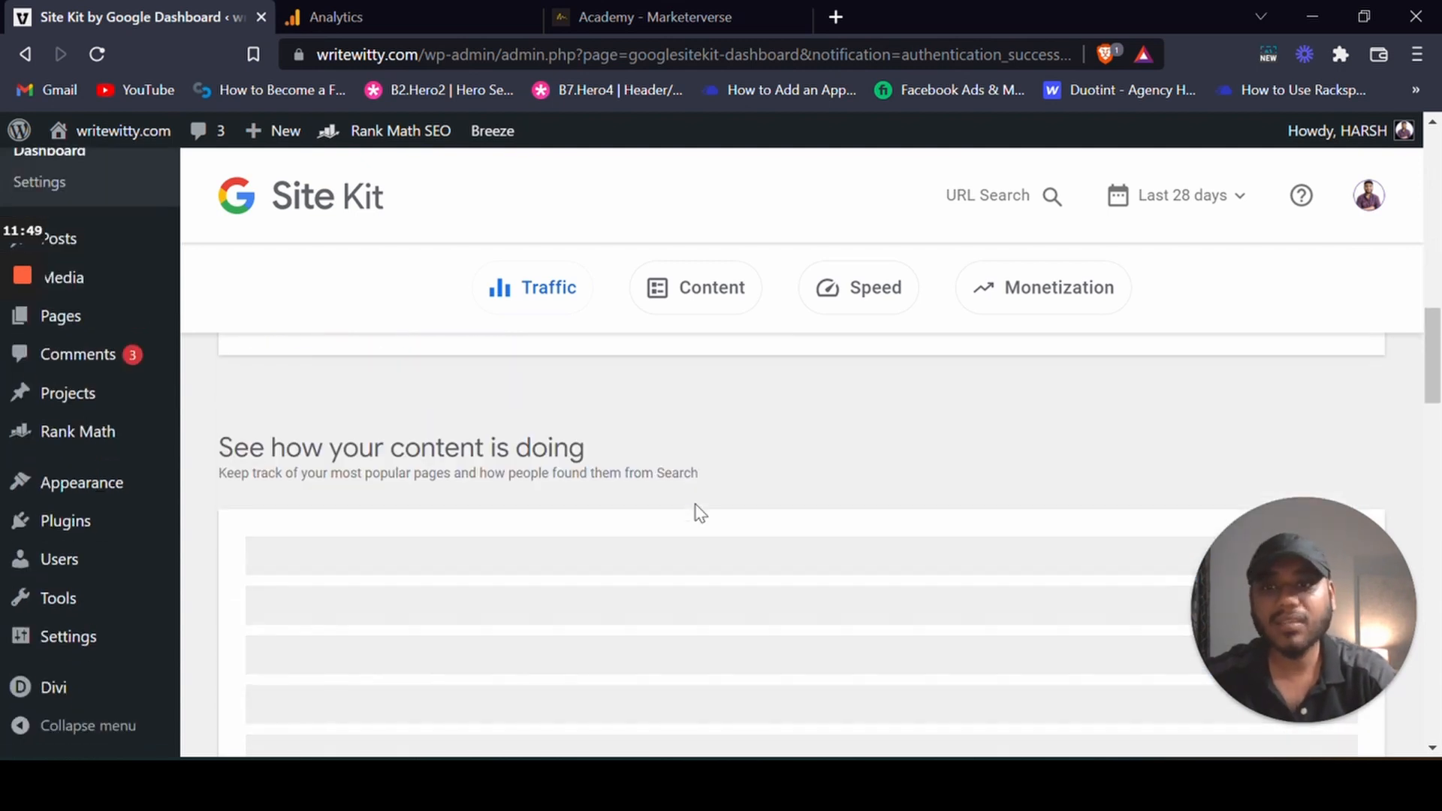
{"action": "scroll", "coordinate": [623, 526], "scroll_direction": "up", "scroll_amount": 3}
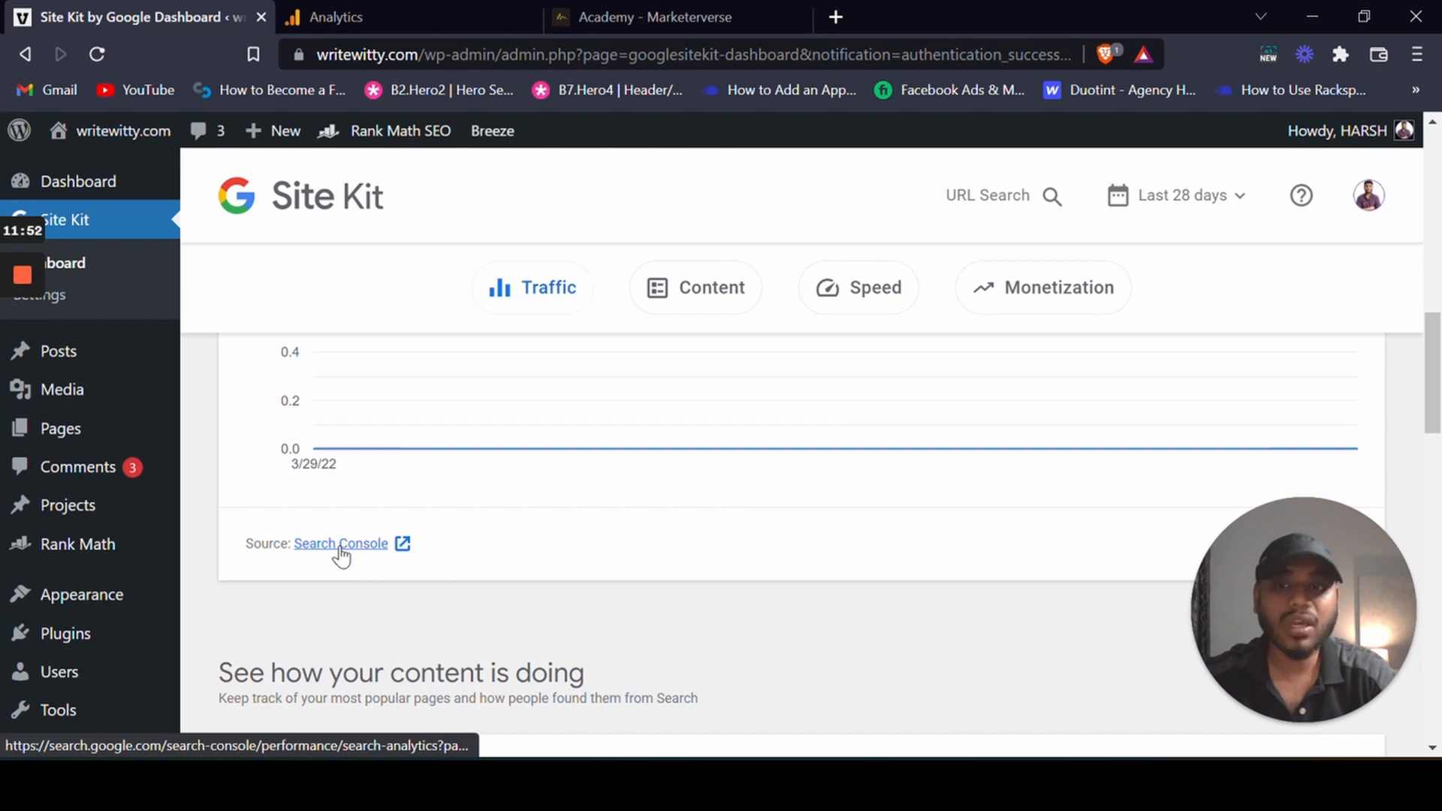
Step: Review the content, speed and AdSense monetization sections of the Site Kit dashboard
{"action": "scroll", "coordinate": [342, 555], "scroll_direction": "down", "scroll_amount": 2}
{"action": "scroll", "coordinate": [354, 551], "scroll_direction": "down", "scroll_amount": 6}
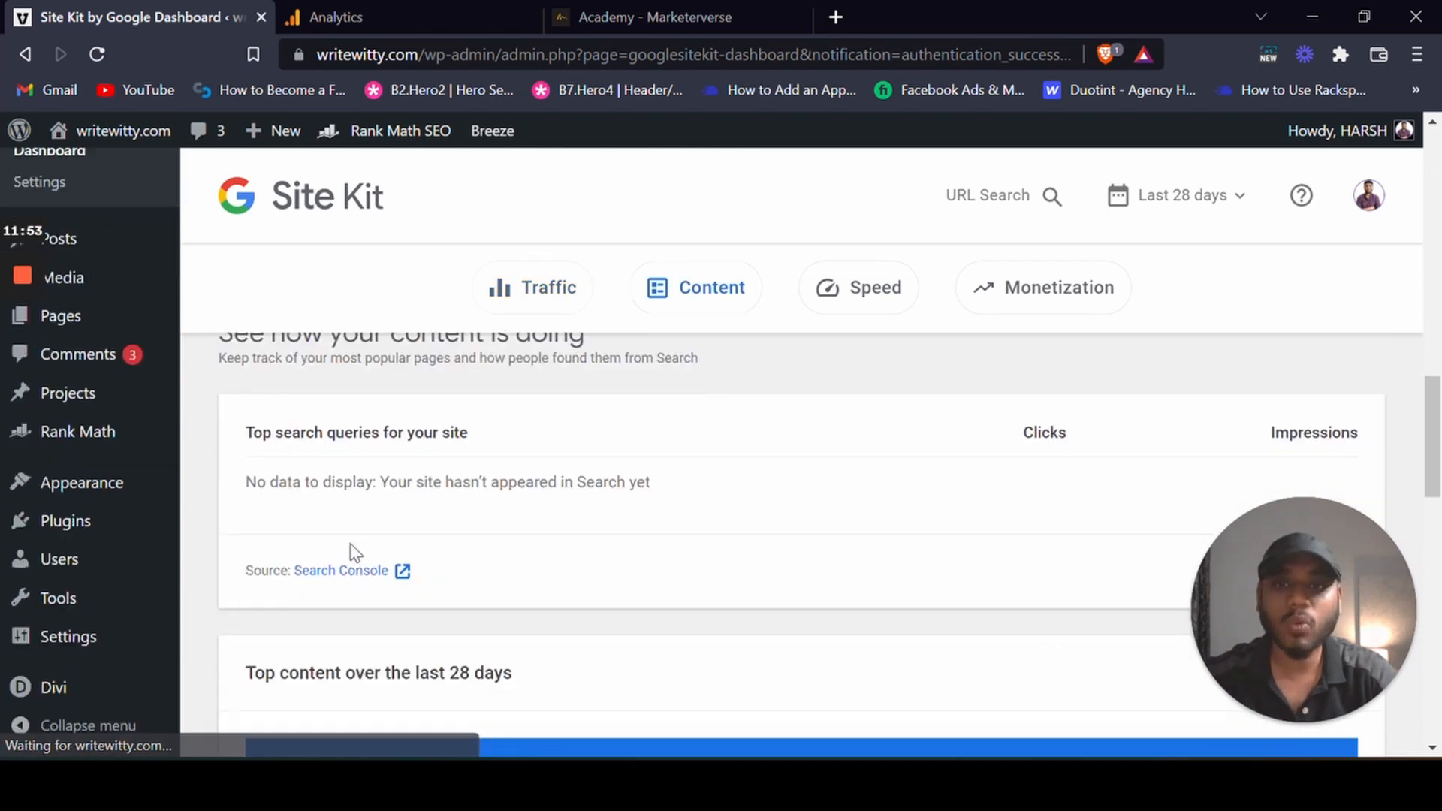
{"action": "scroll", "coordinate": [356, 553], "scroll_direction": "down", "scroll_amount": 10}
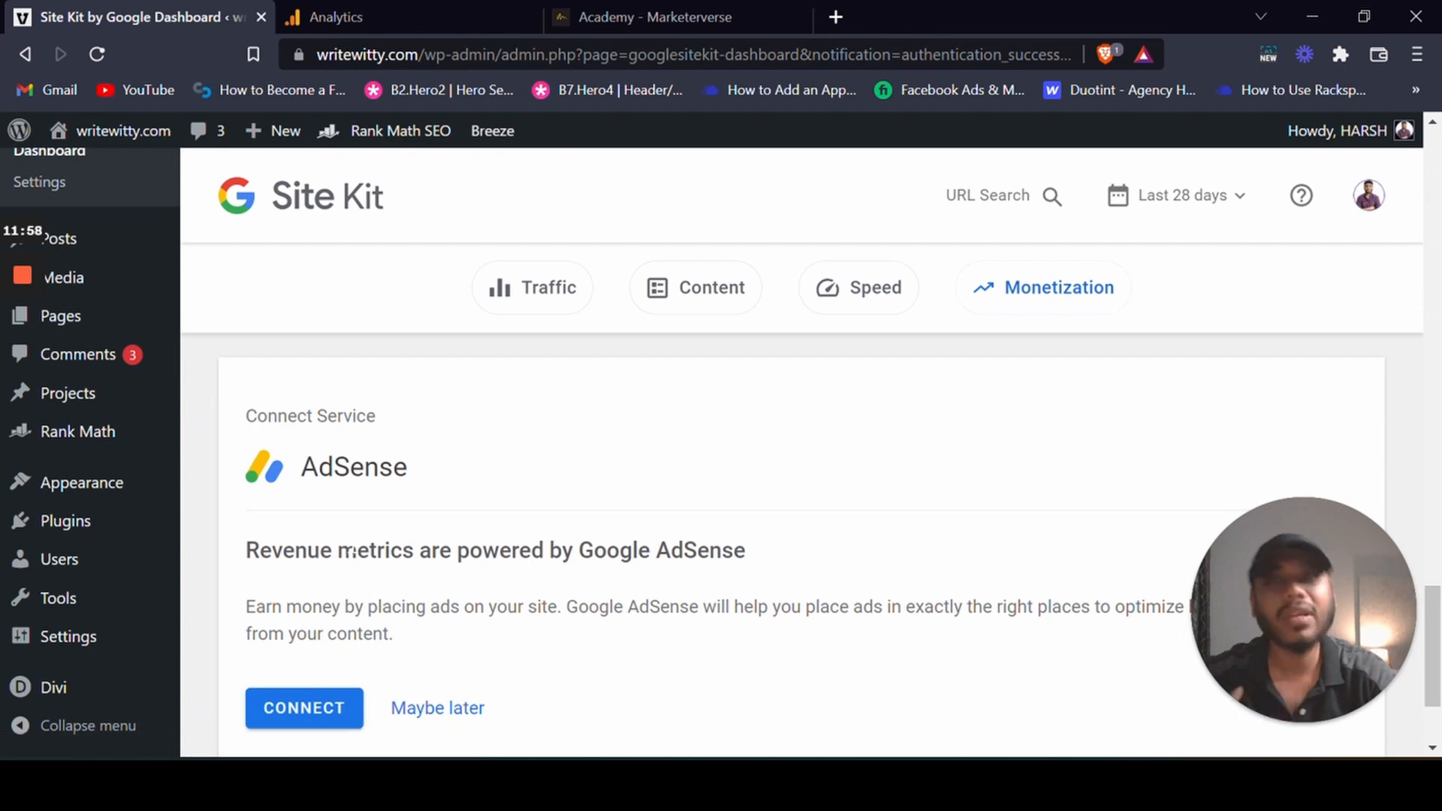
{"action": "scroll", "coordinate": [353, 549], "scroll_direction": "down", "scroll_amount": 2}
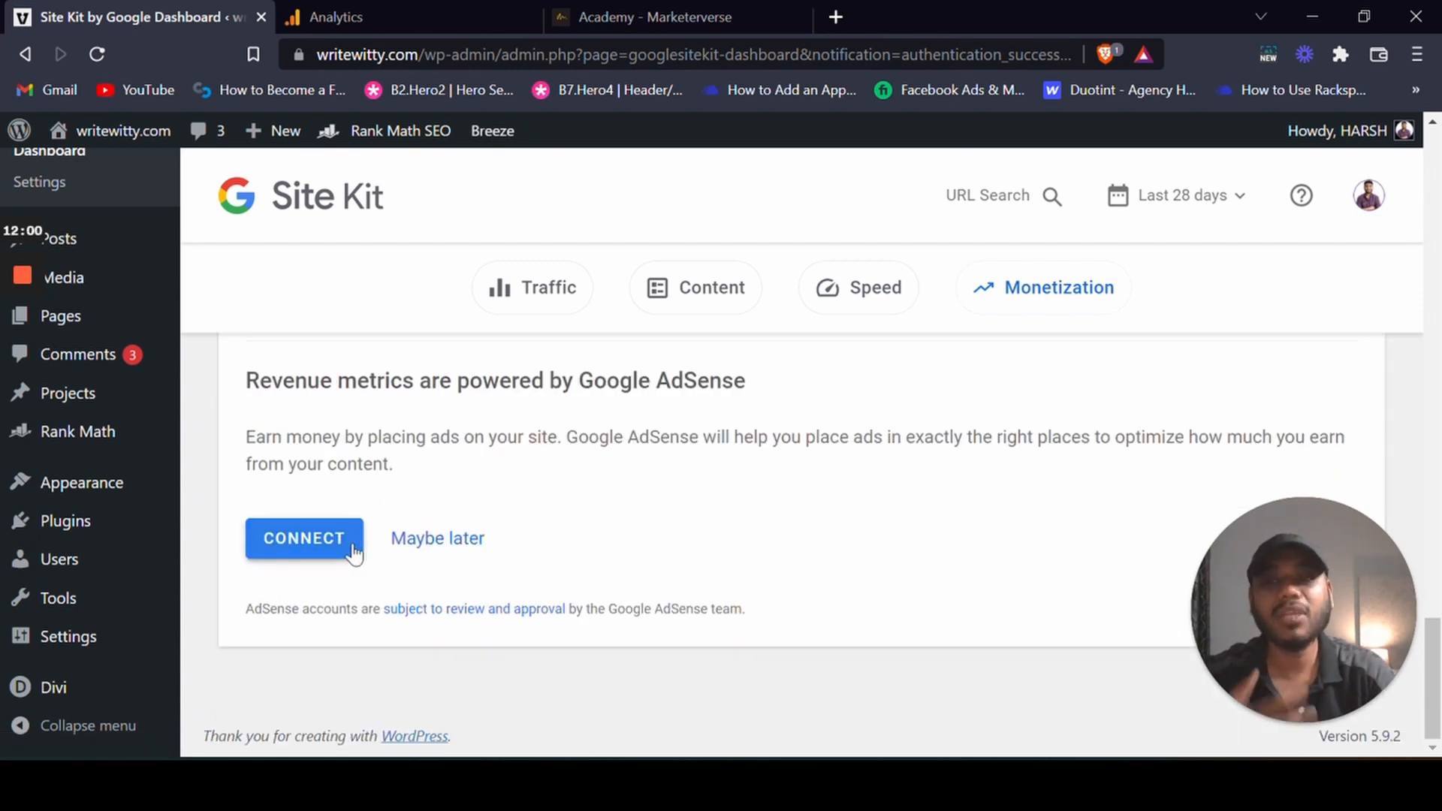
{"action": "scroll", "coordinate": [450, 526], "scroll_direction": "up", "scroll_amount": 3}
{"action": "scroll", "coordinate": [368, 589], "scroll_direction": "down", "scroll_amount": 3}
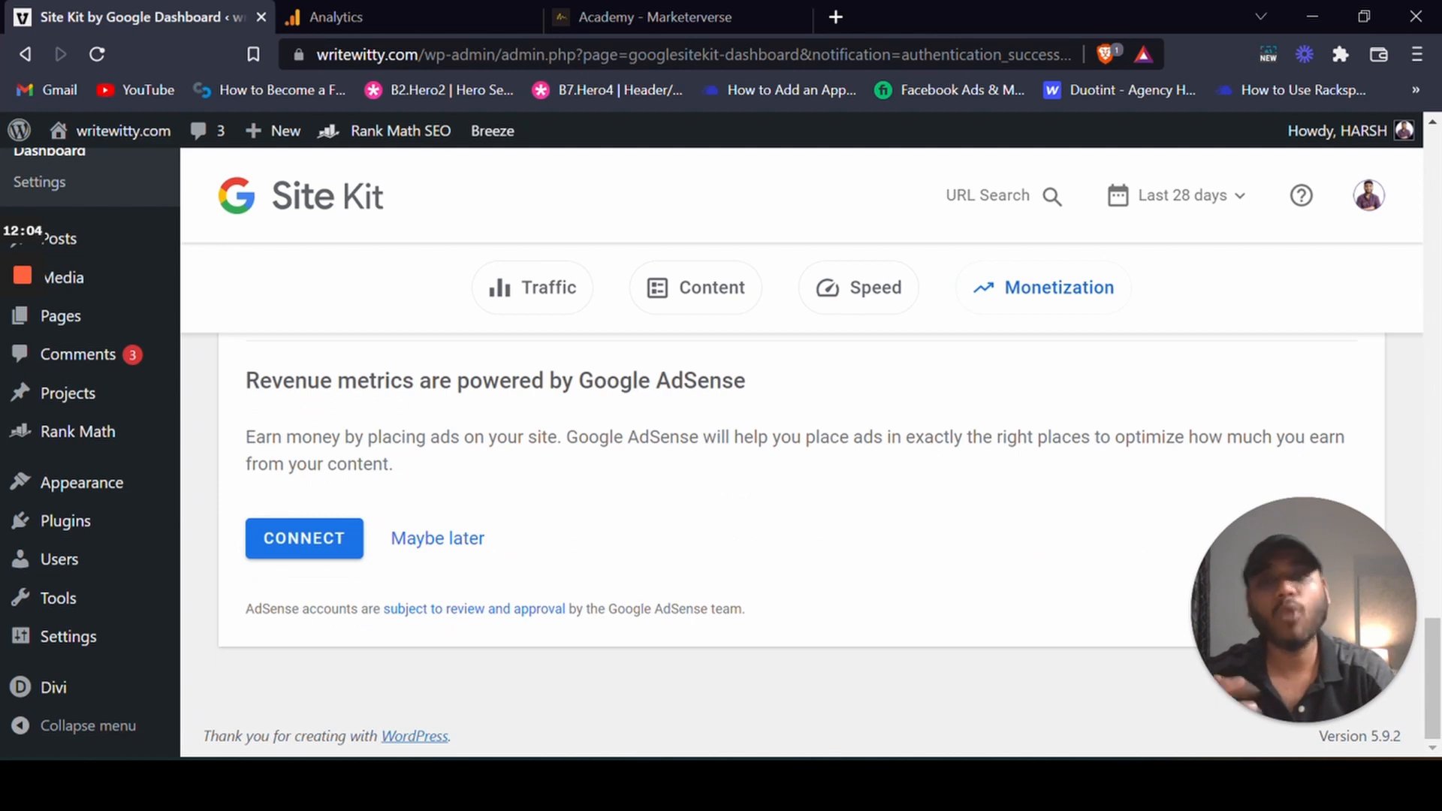
{"action": "scroll", "coordinate": [642, 616], "scroll_direction": "up", "scroll_amount": 10}
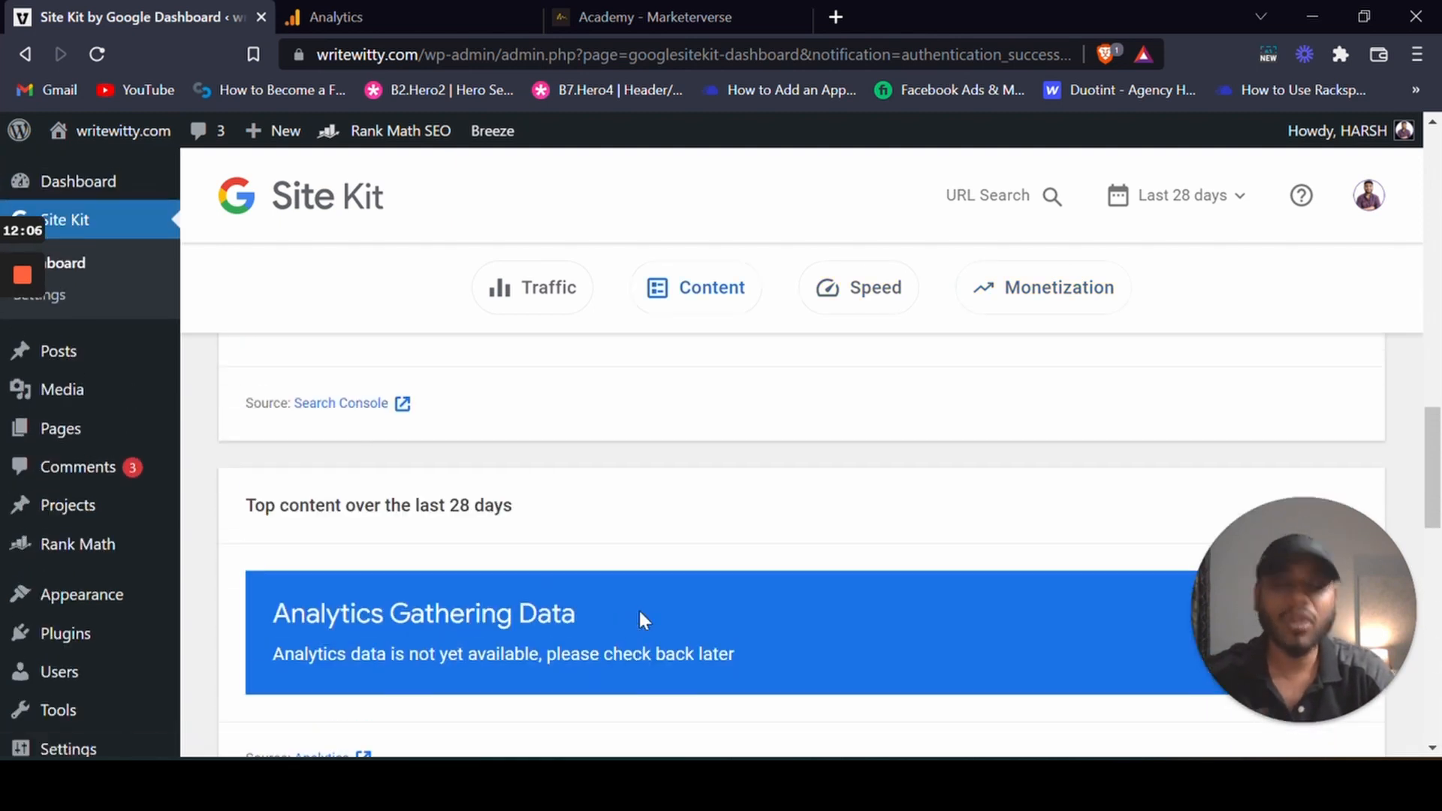
{"action": "scroll", "coordinate": [643, 619], "scroll_direction": "up", "scroll_amount": 10}
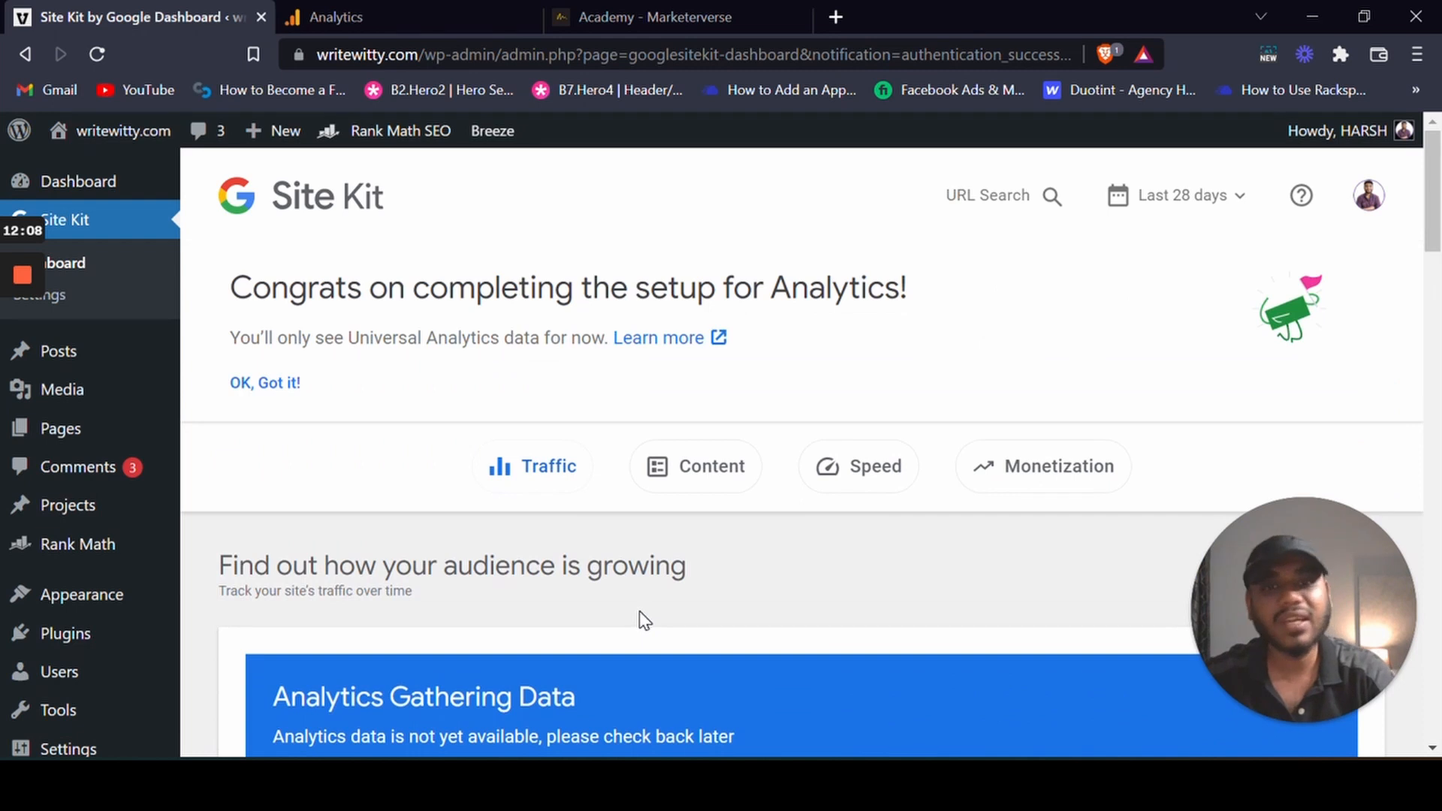
{"action": "scroll", "coordinate": [680, 491], "scroll_direction": "down", "scroll_amount": 10}
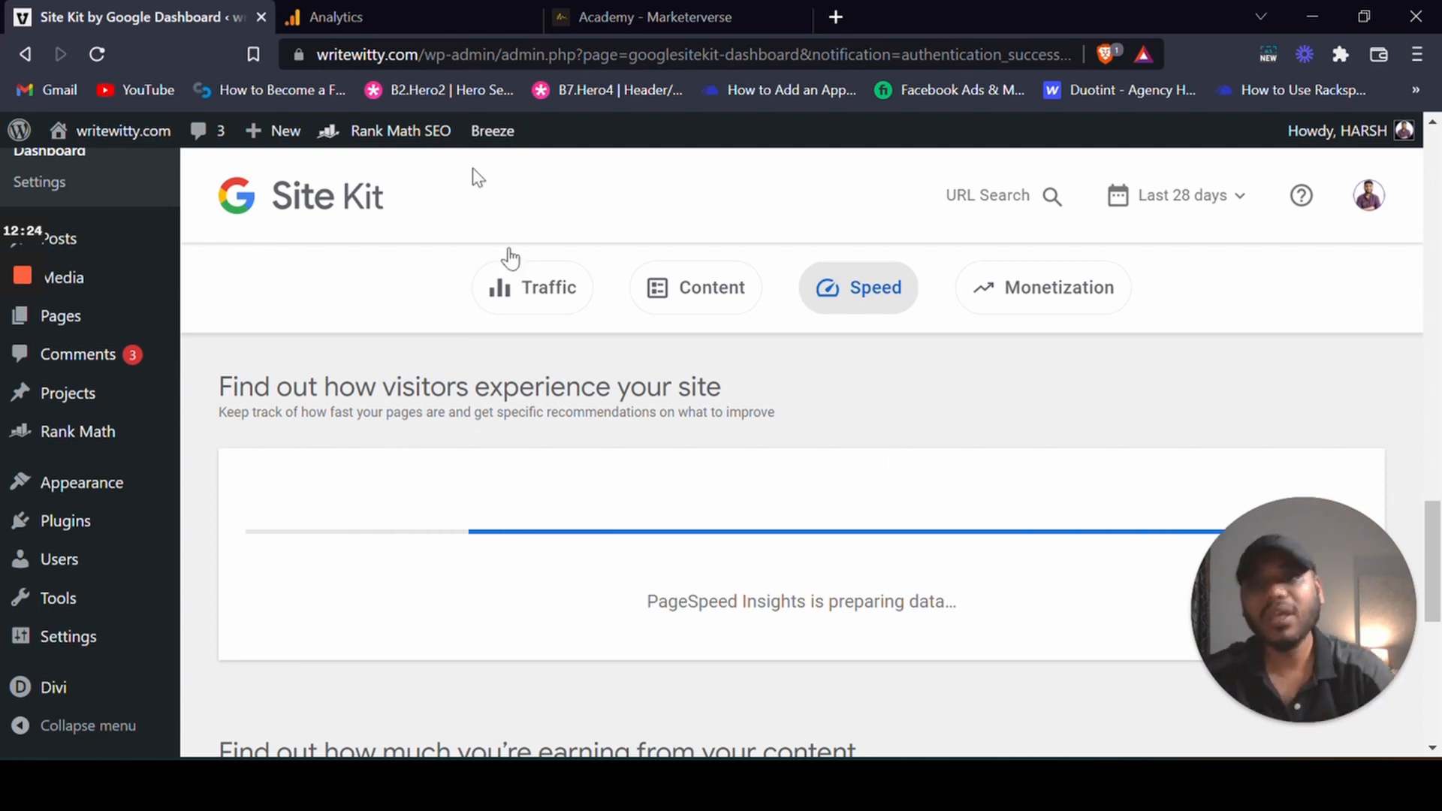
Step: Switch to Google Analytics, close the web stream details and examine the user figures on the writewitty.com property's home page
{"action": "left_click", "coordinate": [405, 12]}
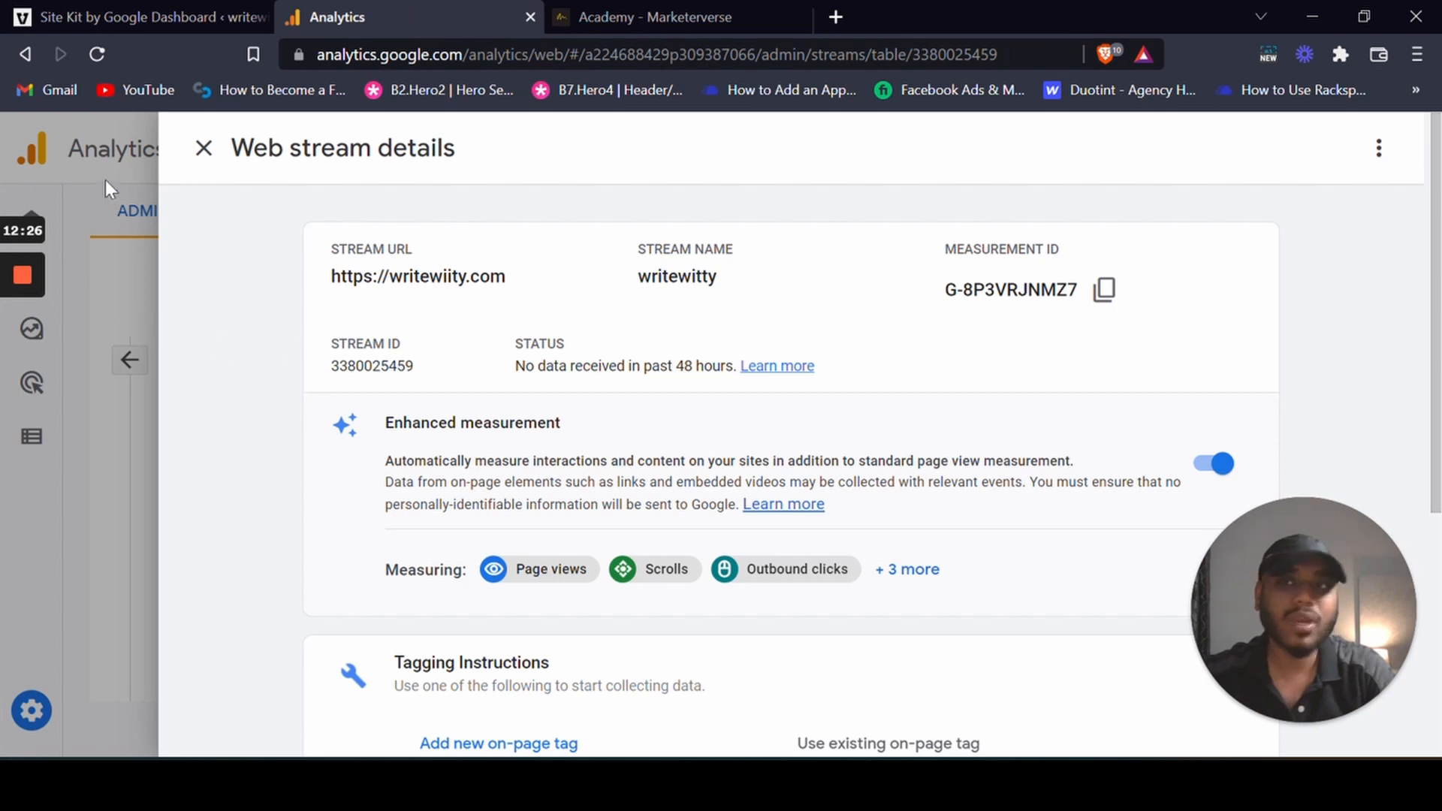
{"action": "left_click", "coordinate": [201, 150]}
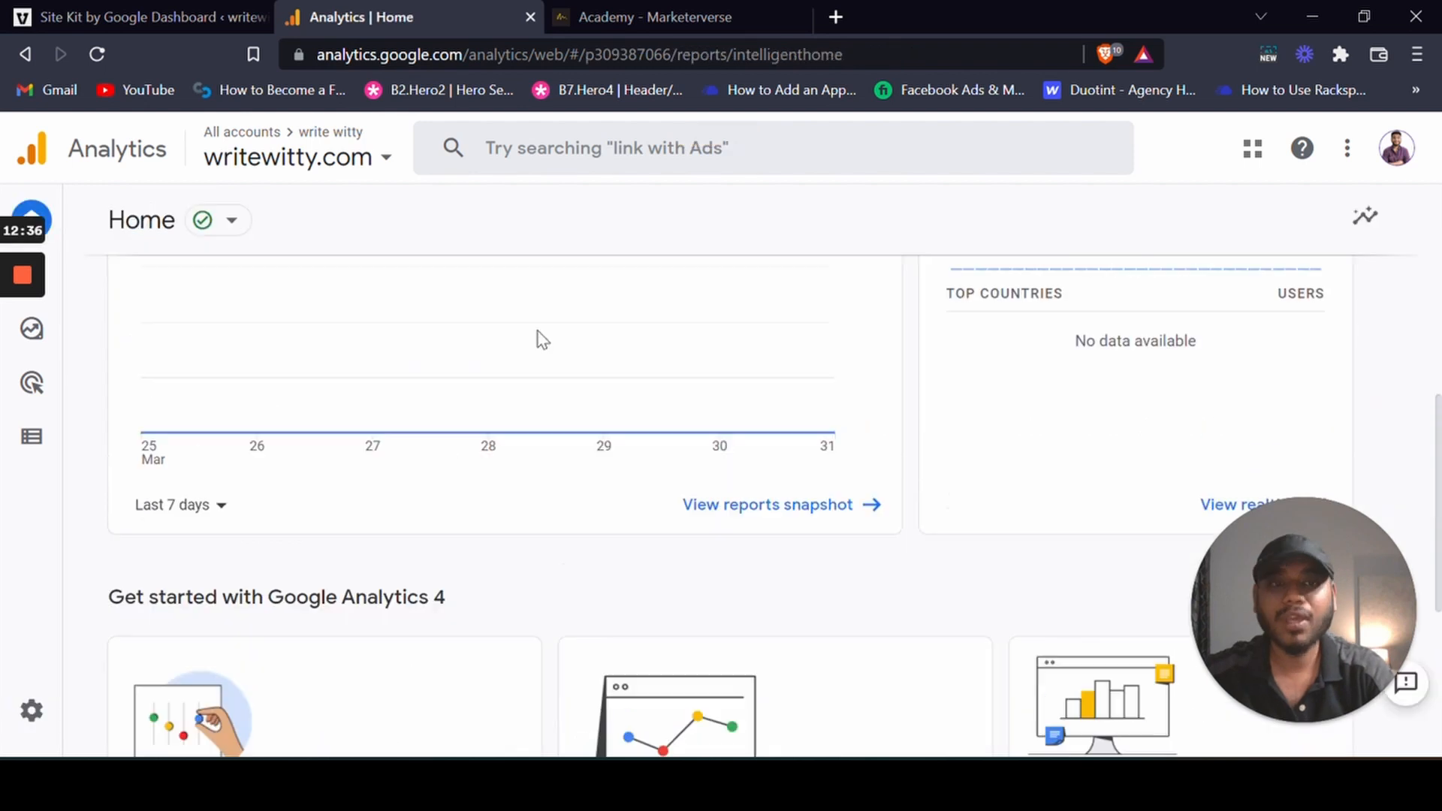
{"action": "scroll", "coordinate": [538, 338], "scroll_direction": "up", "scroll_amount": 10}
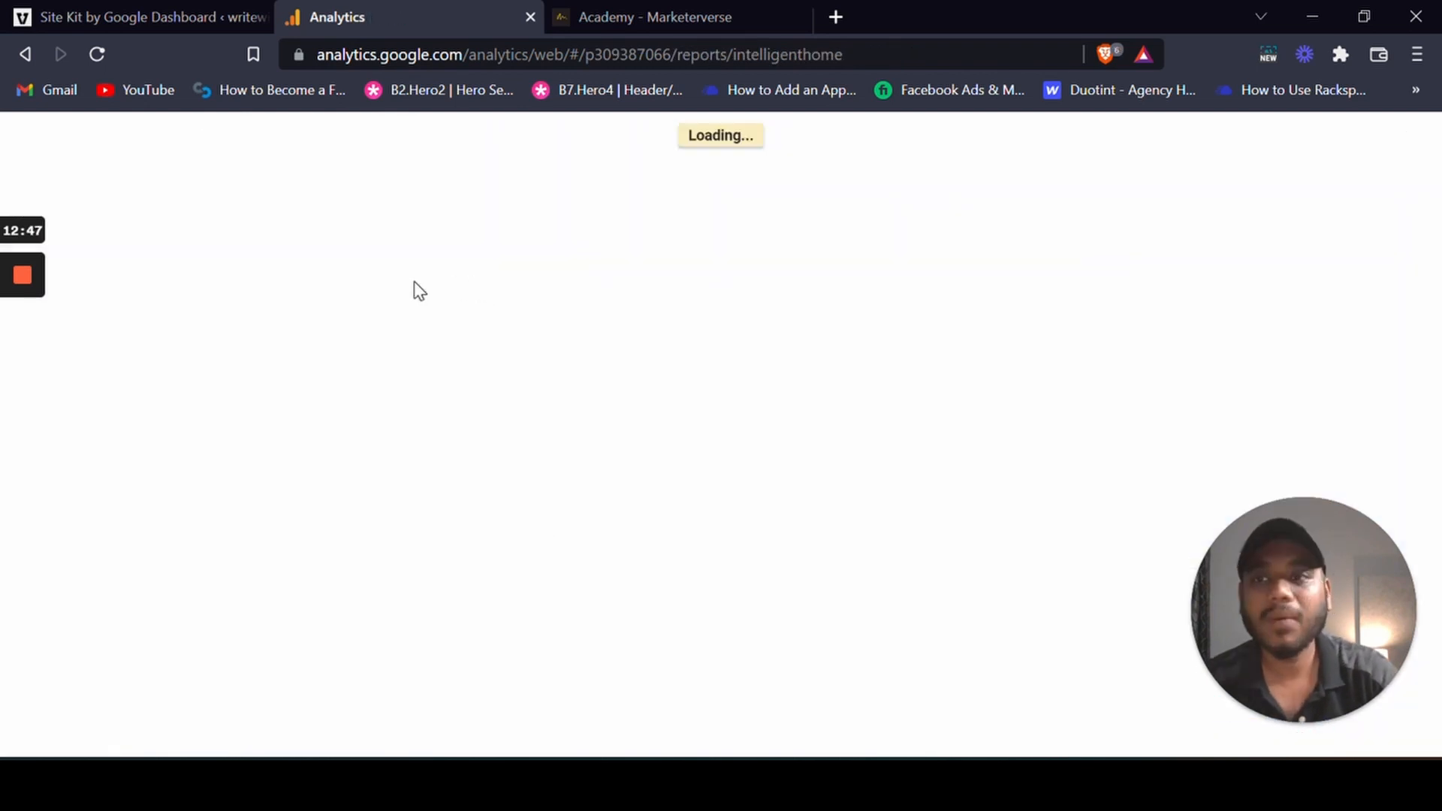
{"action": "scroll", "coordinate": [325, 368], "scroll_direction": "down", "scroll_amount": 6}
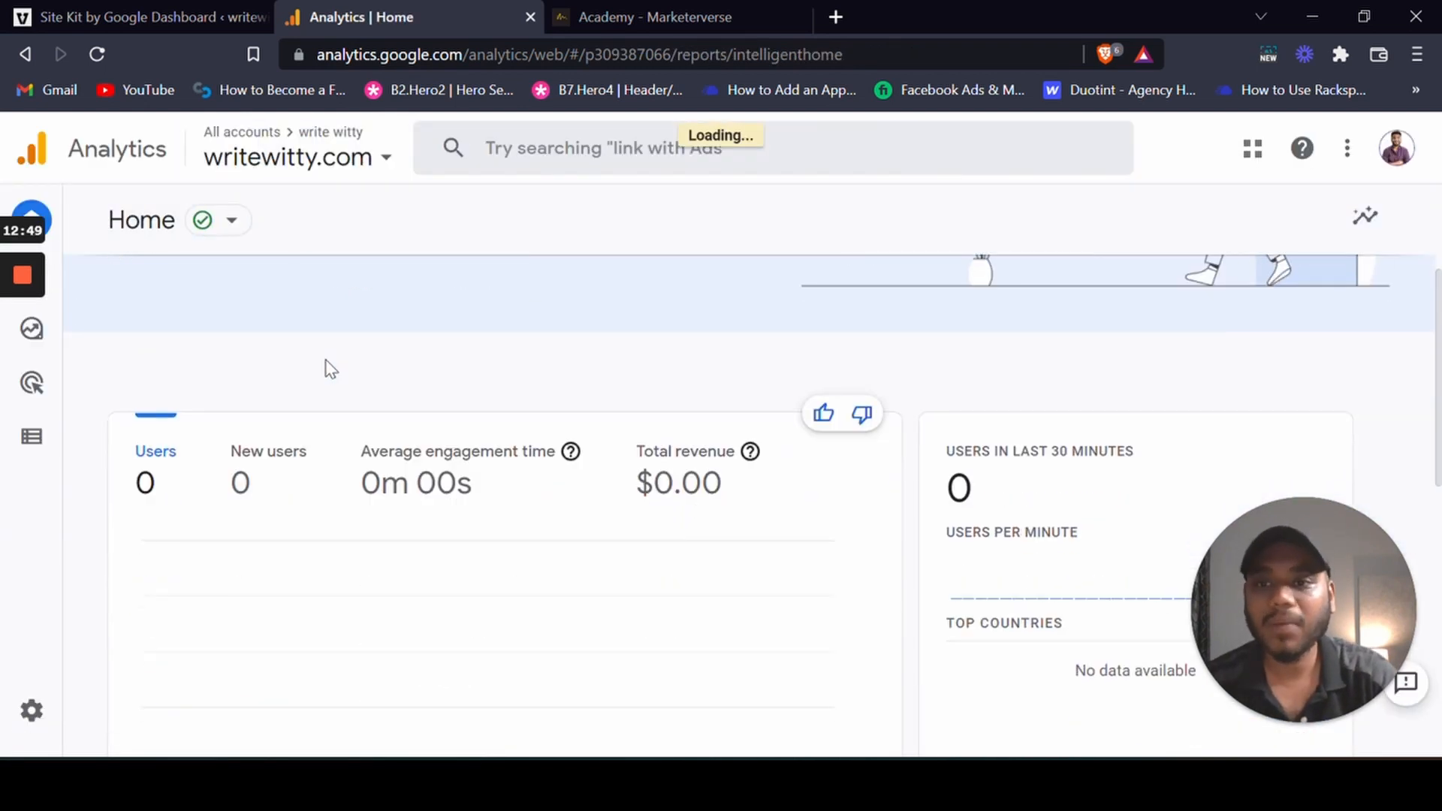
{"action": "scroll", "coordinate": [683, 274], "scroll_direction": "up", "scroll_amount": 2}
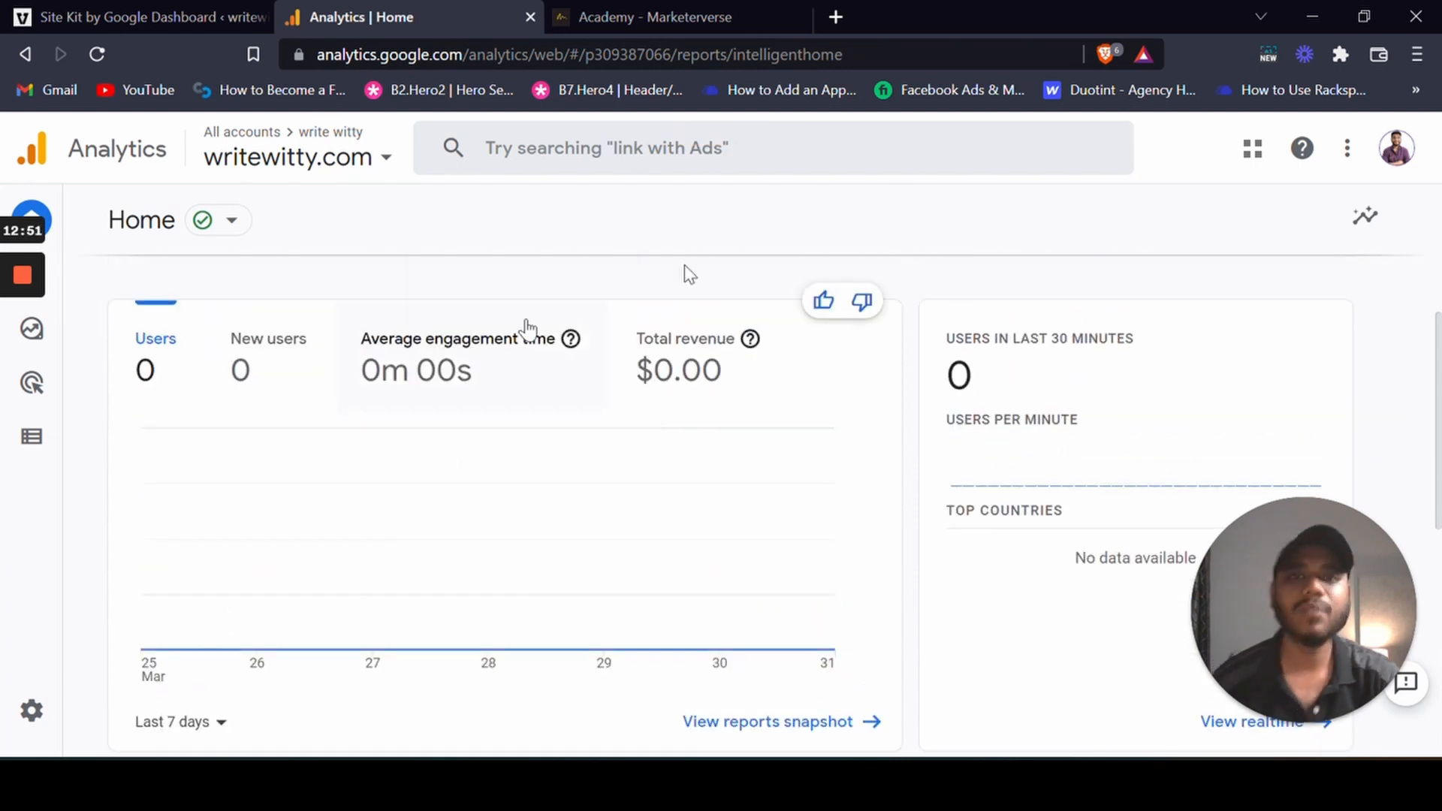
Step: Visit writewitty.com in a new private browser window
{"action": "left_click", "coordinate": [1417, 54]}
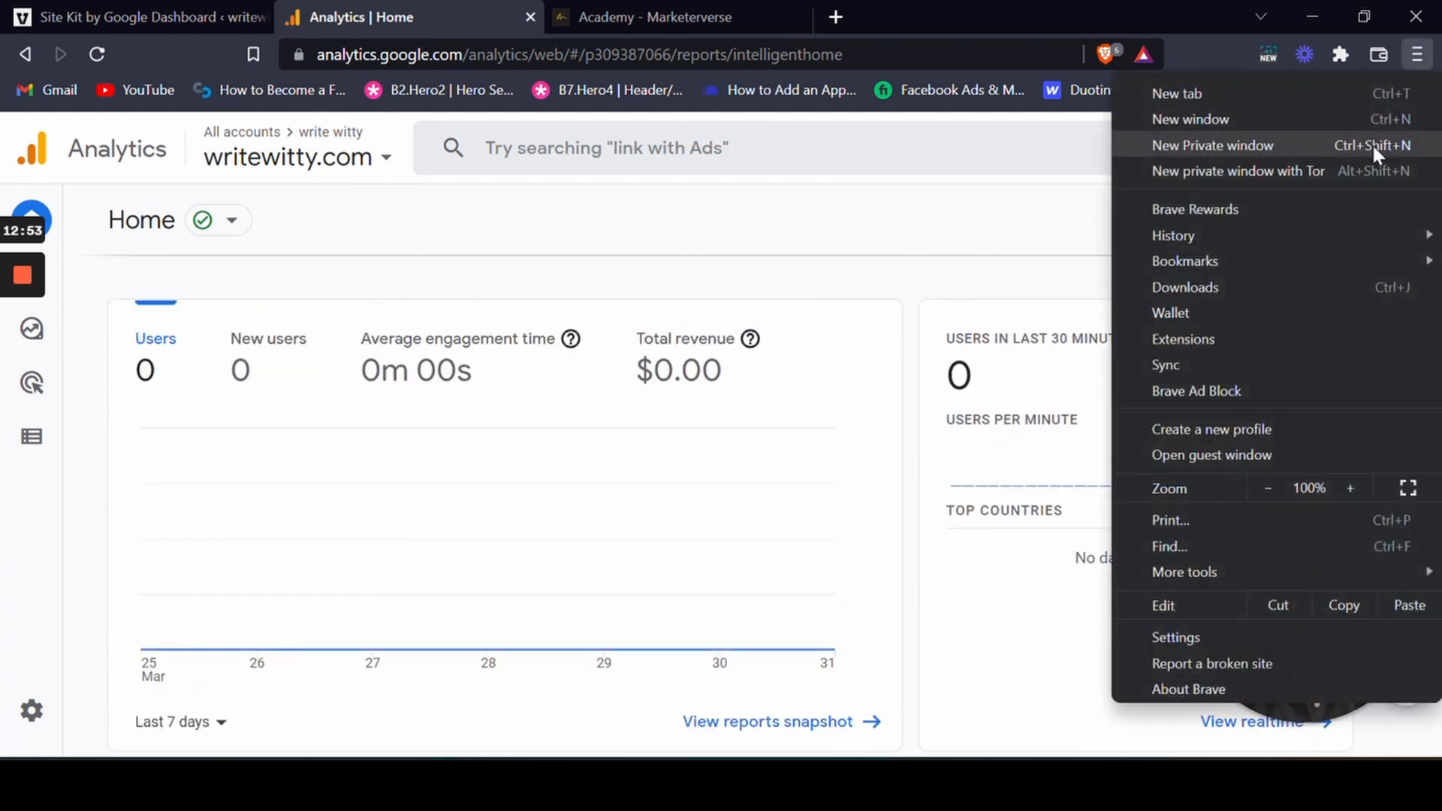
{"action": "left_click", "coordinate": [1372, 142]}
{"action": "type", "text": "w"}
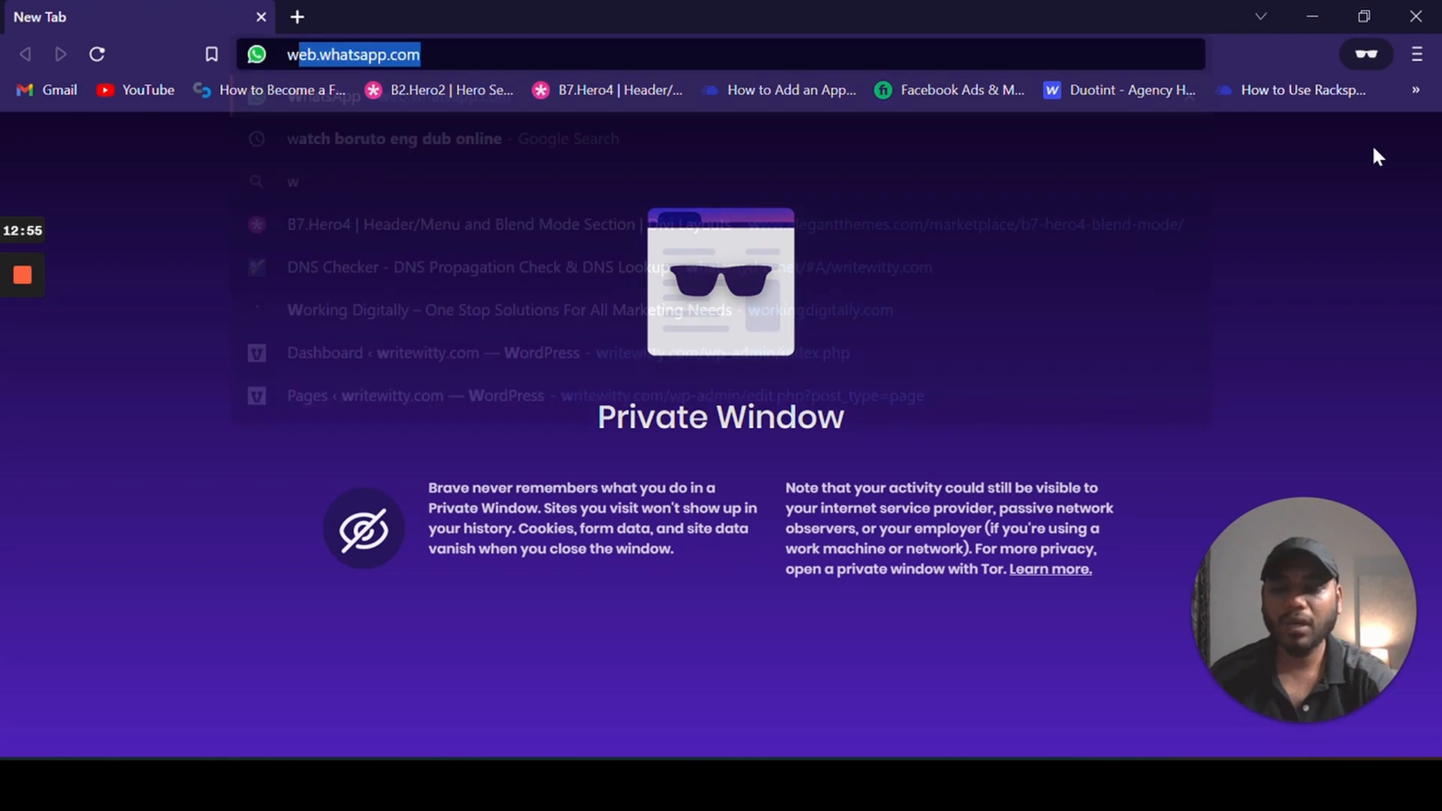
{"action": "type", "text": "i"}
{"action": "key", "text": "BackSpace"}
{"action": "type", "text": "ritewitty.com"}
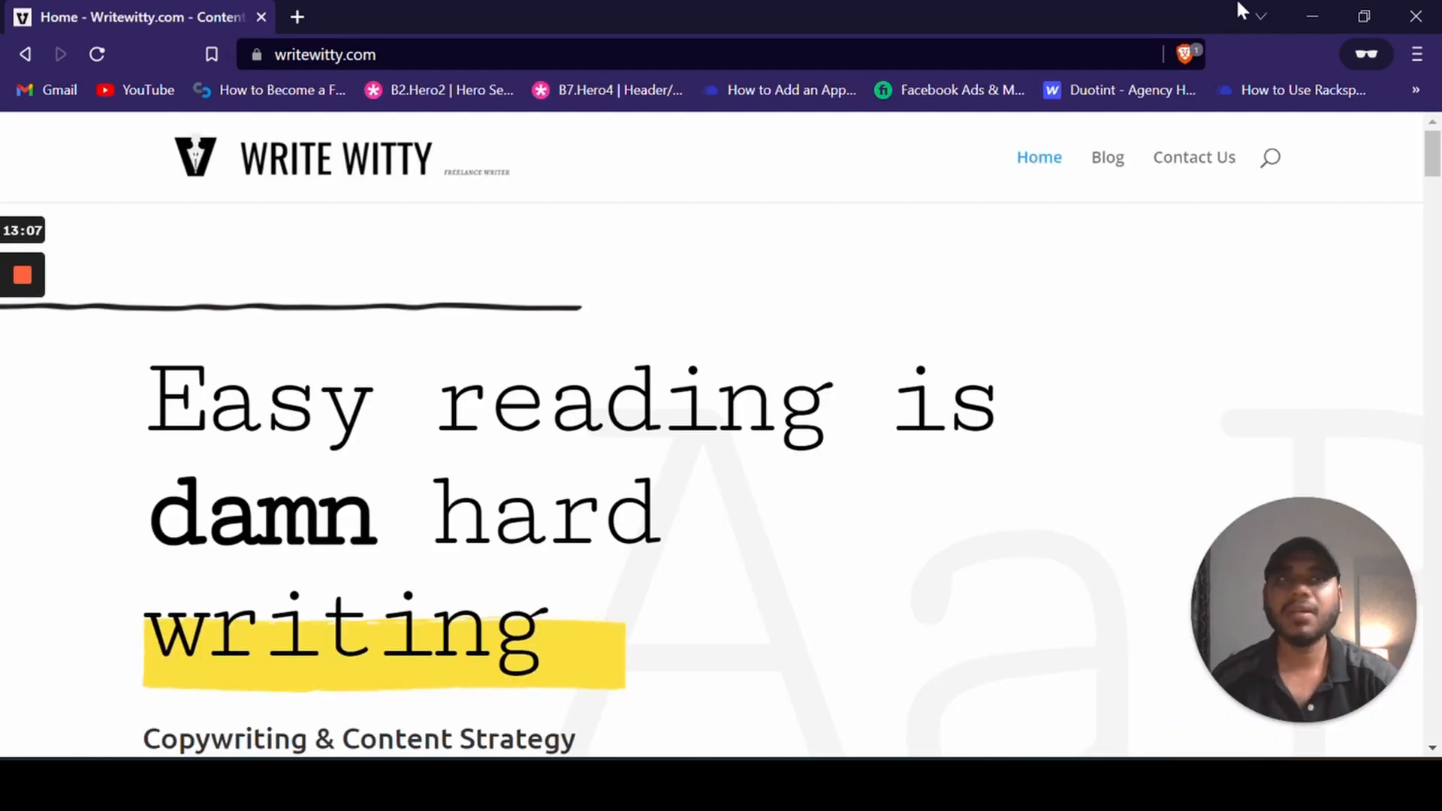
Step: Restore the private window down to the lower half of the screen and reload the Analytics home page above it
{"action": "left_click", "coordinate": [1368, 6]}
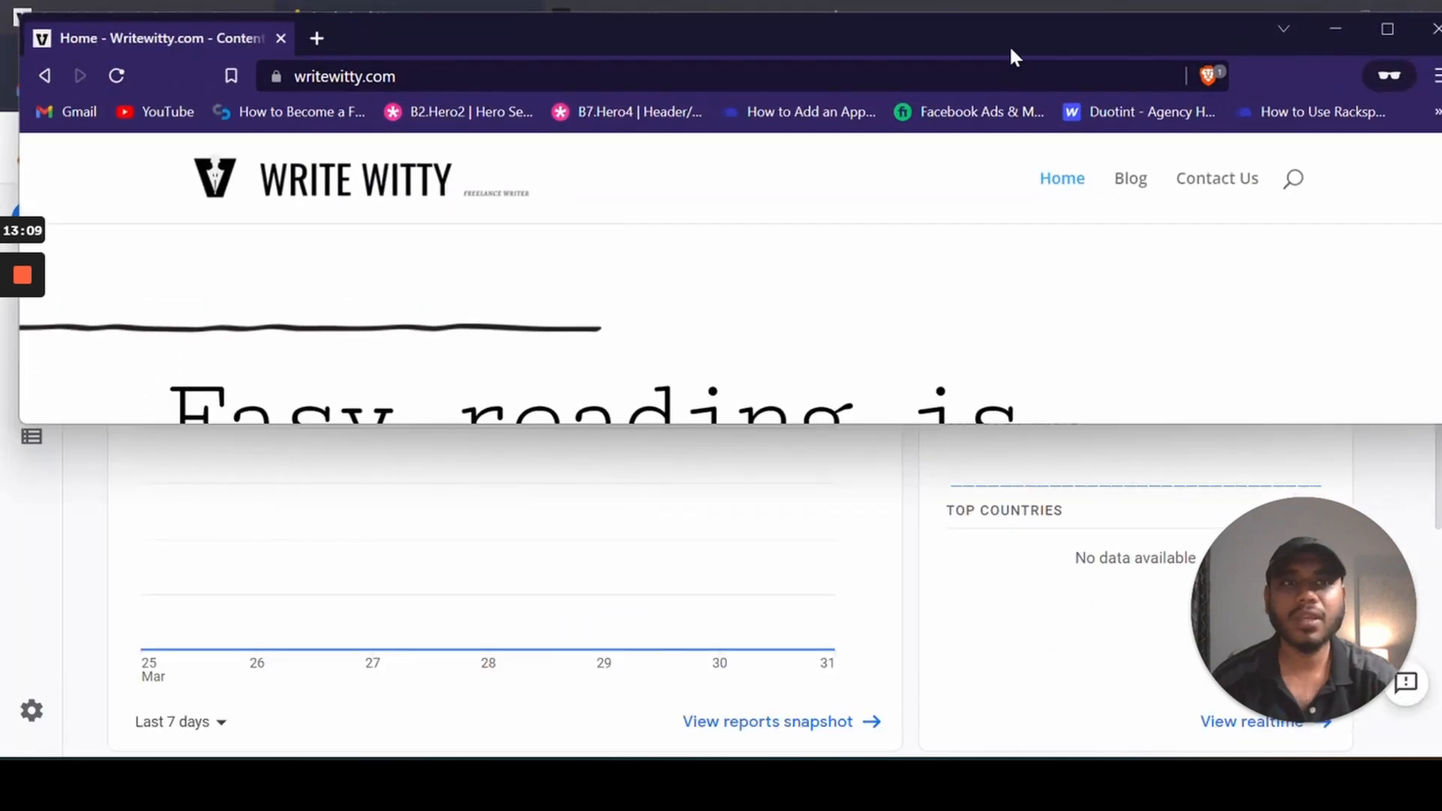
{"action": "left_click_drag", "start_coordinate": [1008, 29], "coordinate": [976, 466]}
{"action": "scroll", "coordinate": [930, 353], "scroll_direction": "down", "scroll_amount": 3}
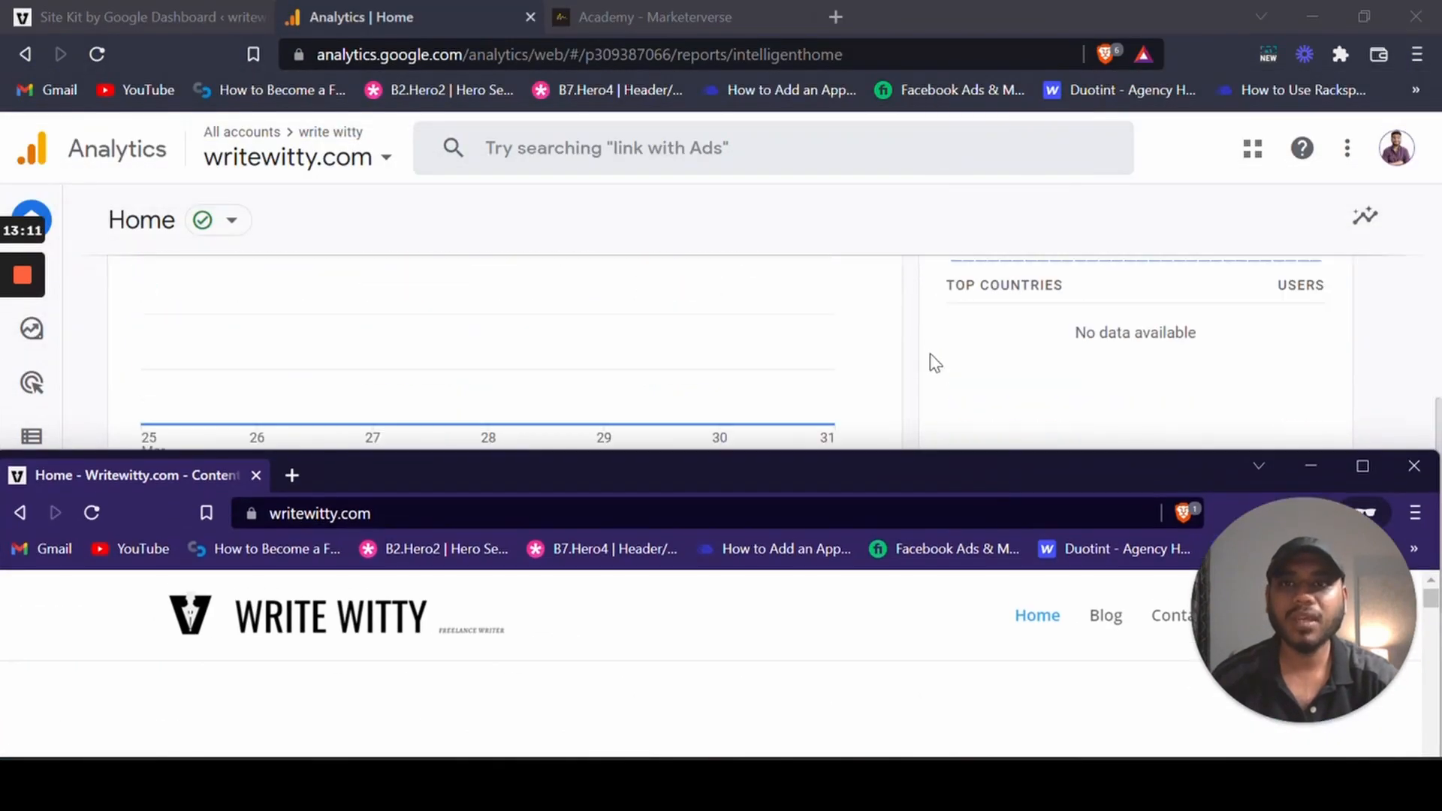
{"action": "scroll", "coordinate": [930, 353], "scroll_direction": "up", "scroll_amount": 1}
{"action": "scroll", "coordinate": [930, 353], "scroll_direction": "up", "scroll_amount": 2}
{"action": "left_click", "coordinate": [97, 54]}
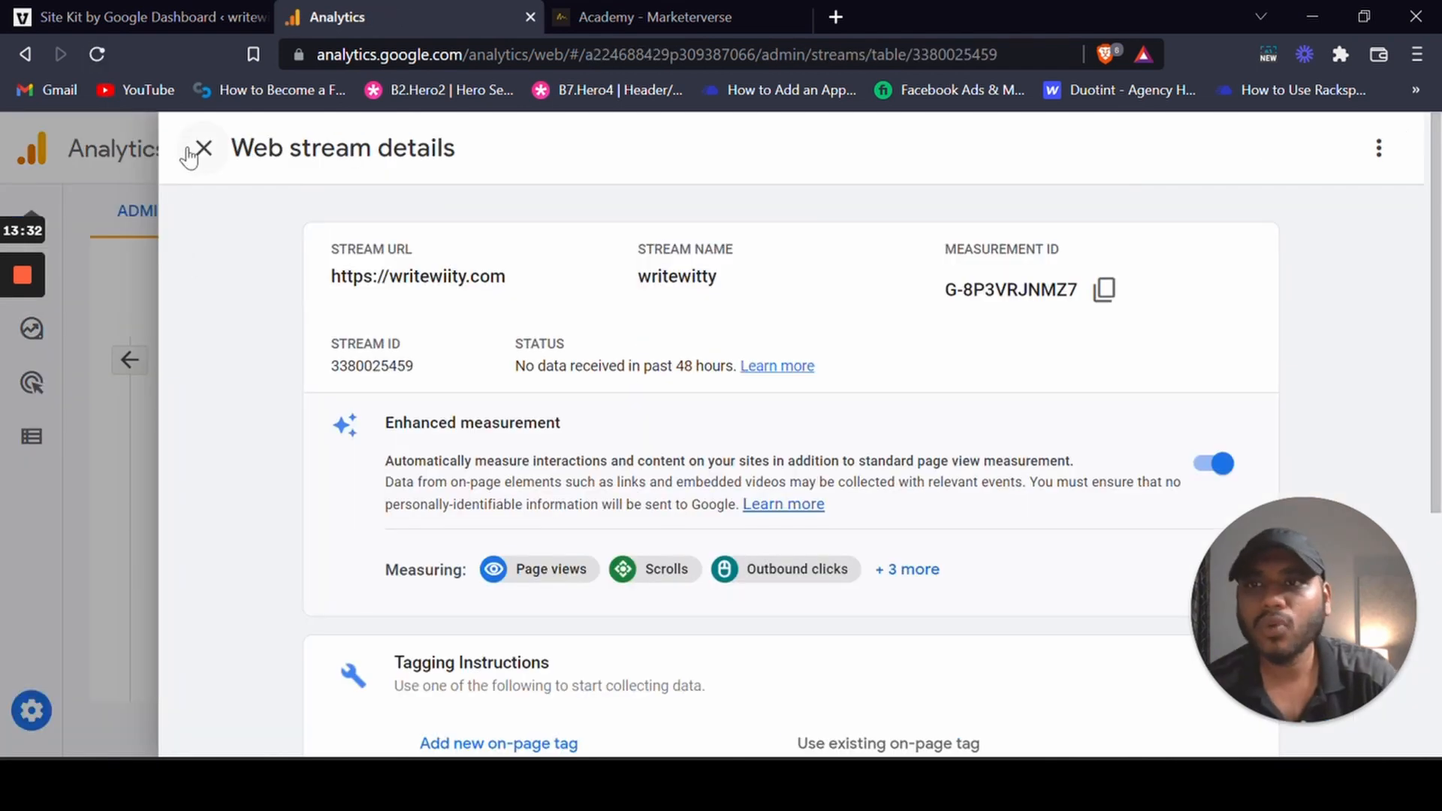
Step: Leave the web stream details and data streams list, and view the user settings before returning to the Admin overview
{"action": "left_click", "coordinate": [191, 150]}
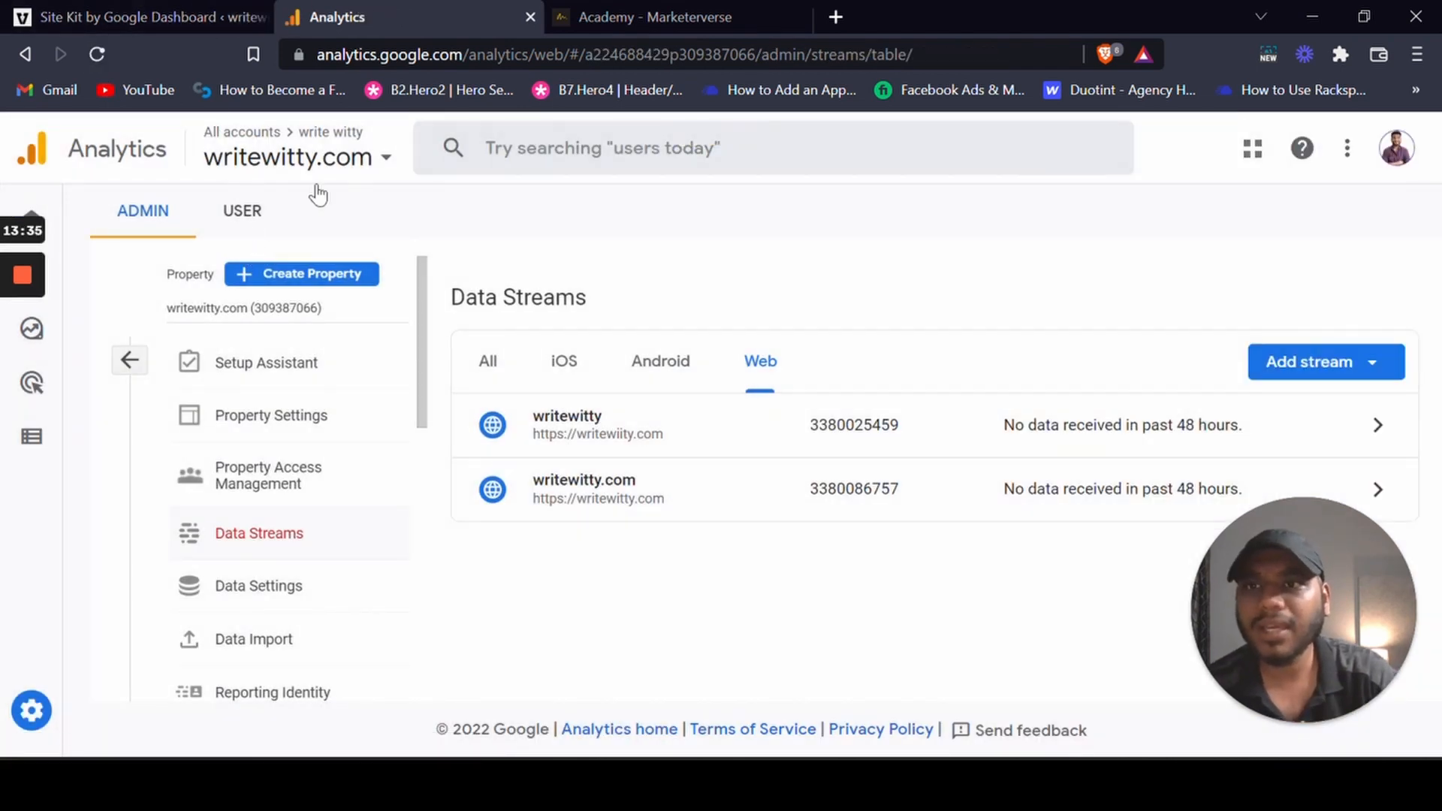
{"action": "left_click", "coordinate": [129, 359]}
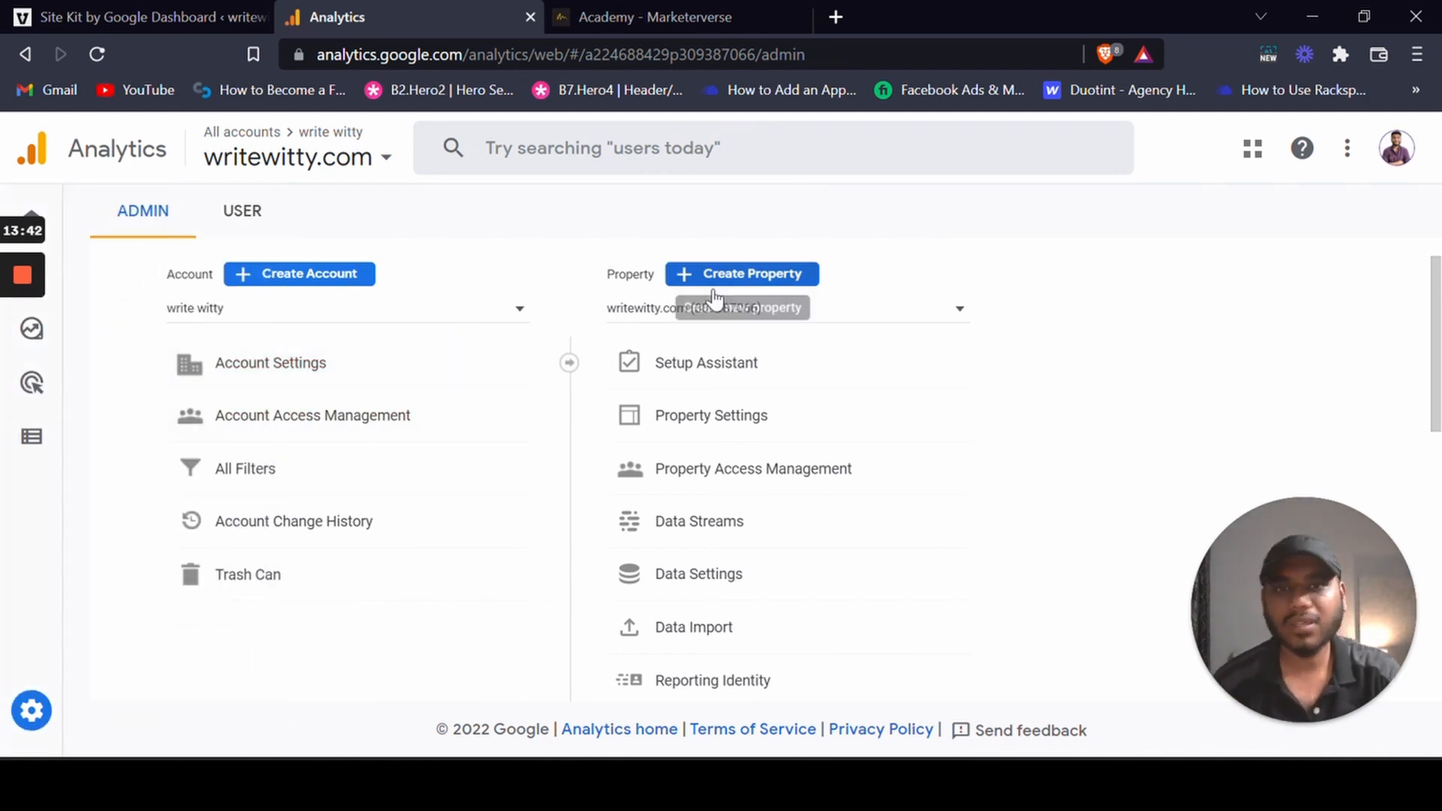
{"action": "left_click", "coordinate": [234, 211]}
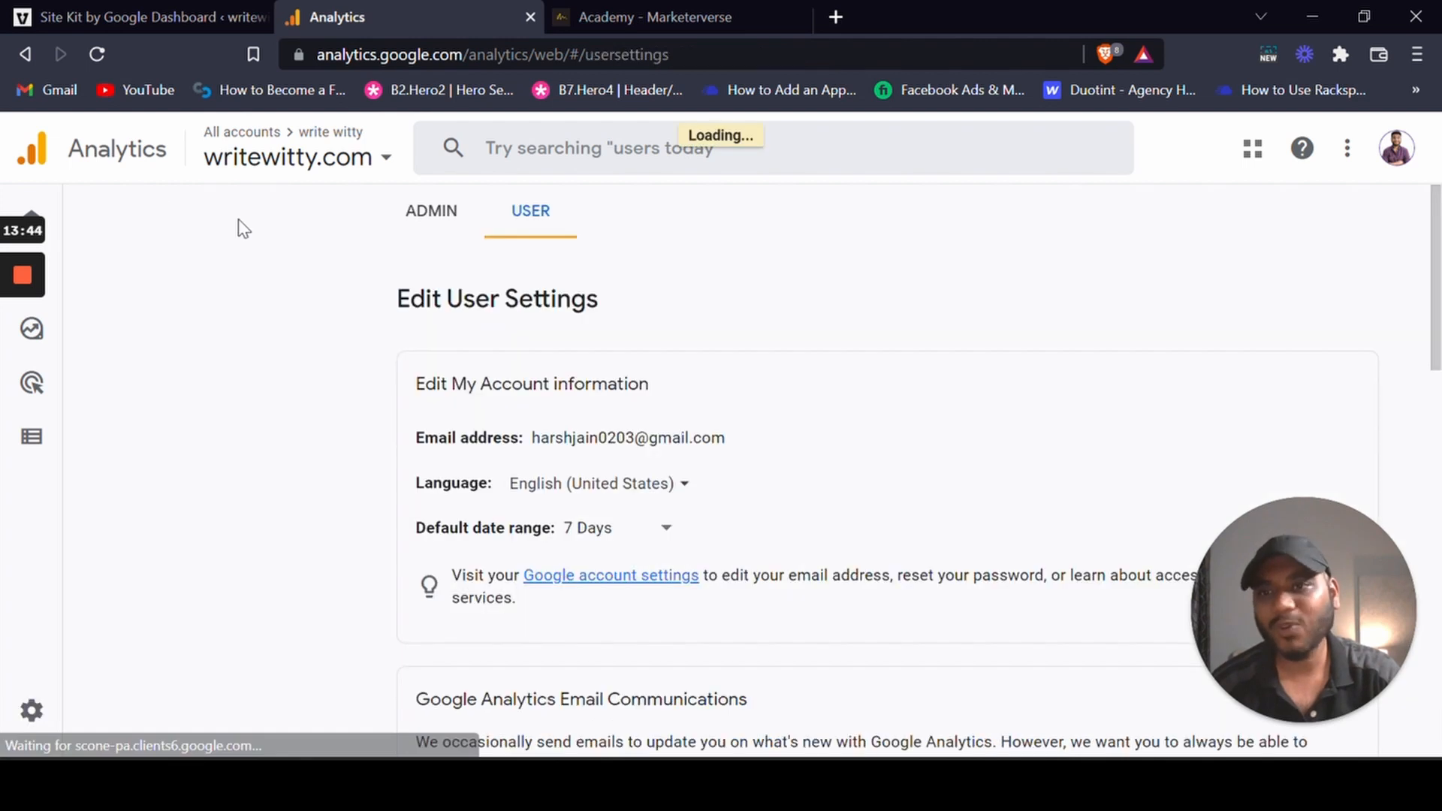
{"action": "left_click", "coordinate": [418, 220]}
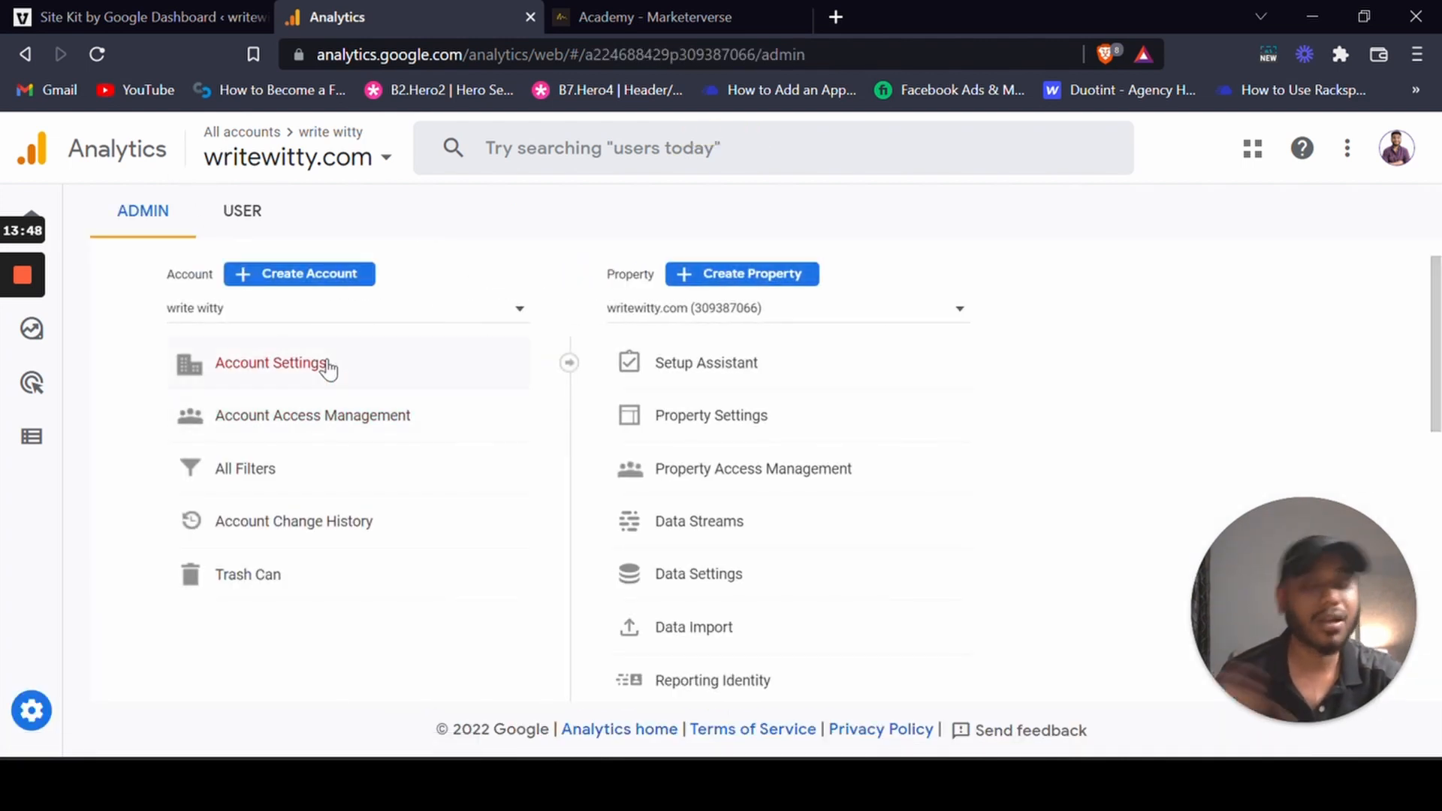
Step: View the write witty account's access management and the writewitty.com property settings
{"action": "left_click", "coordinate": [329, 368]}
{"action": "left_click", "coordinate": [310, 449]}
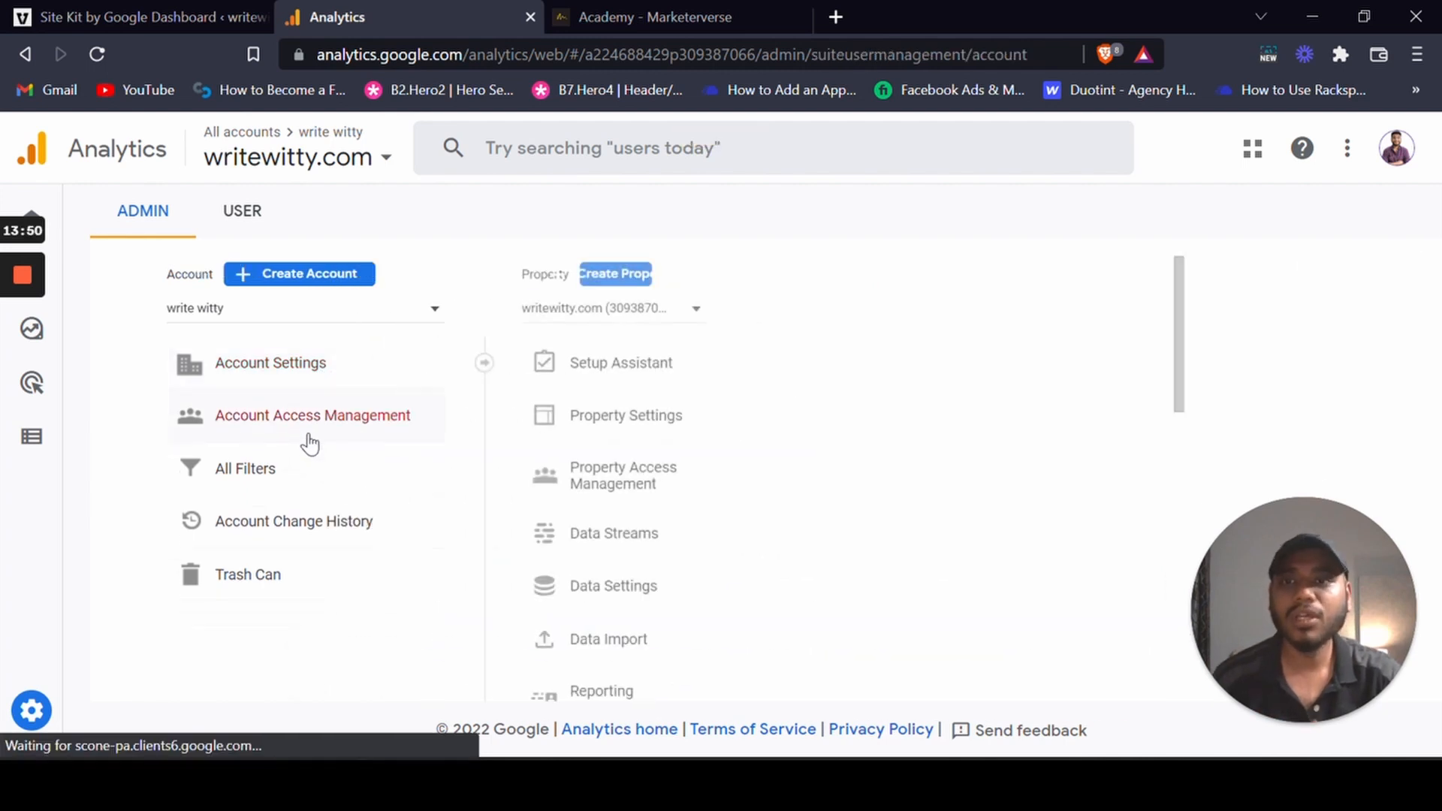
{"action": "left_click", "coordinate": [723, 425]}
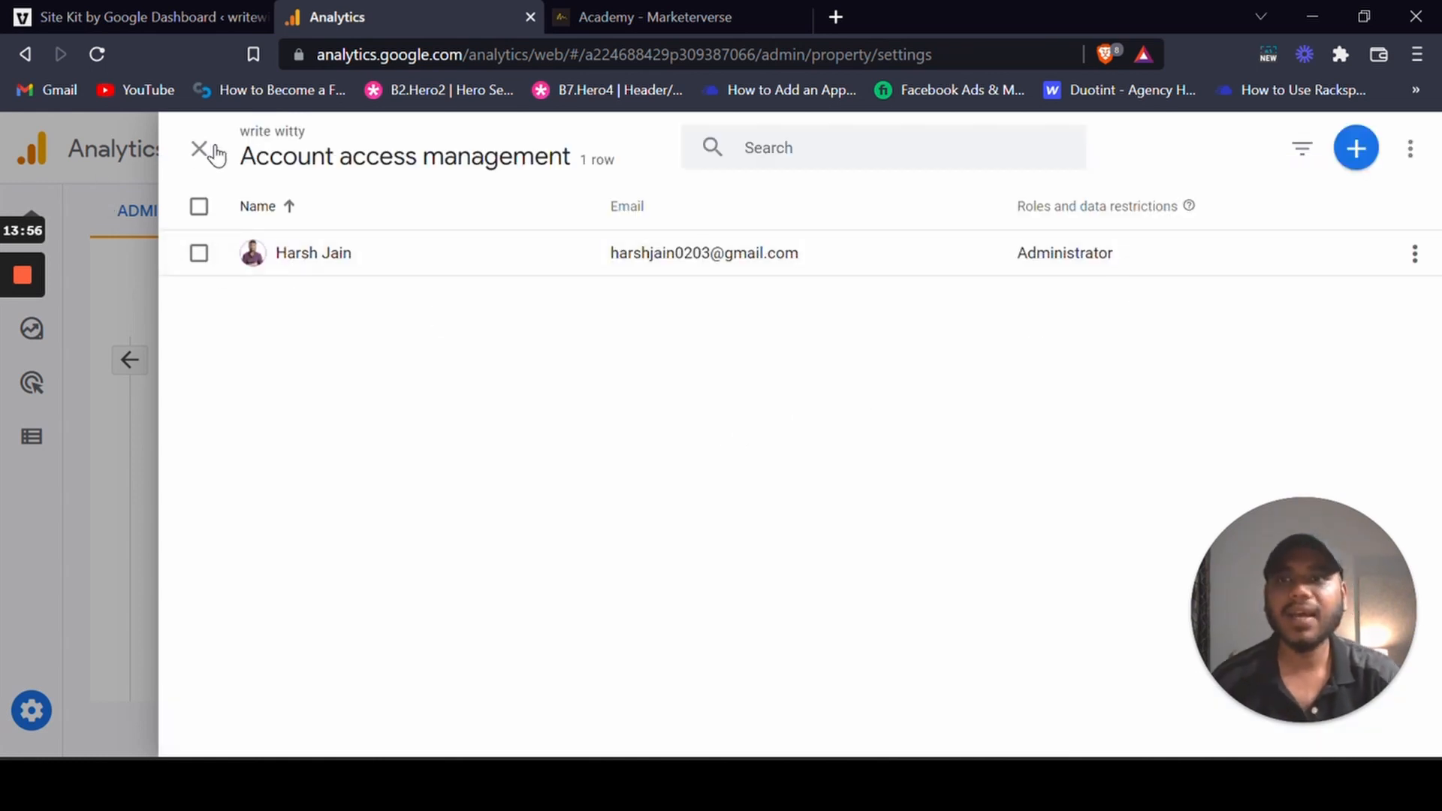
{"action": "left_click", "coordinate": [200, 150]}
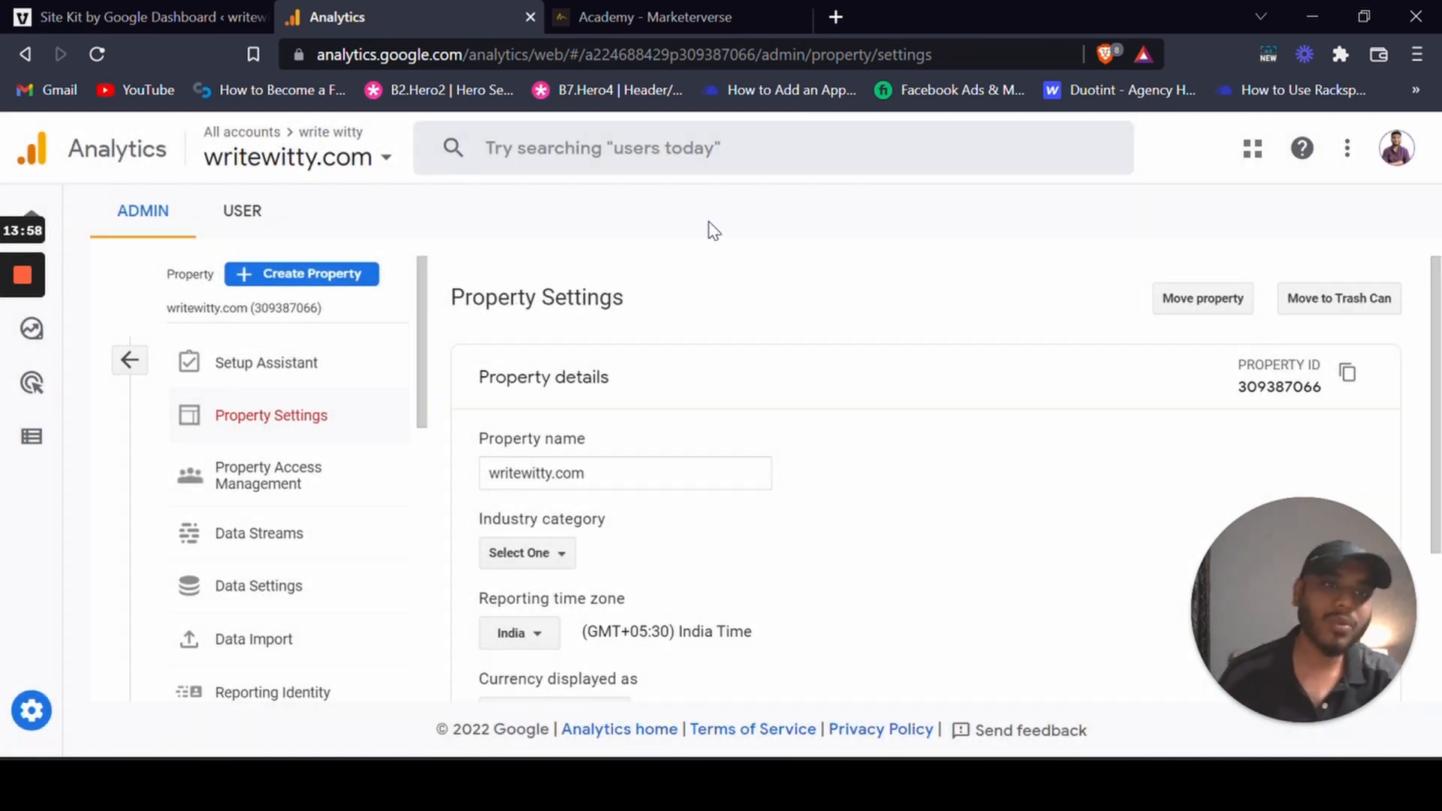
{"action": "mouse_move", "coordinate": [88, 387]}
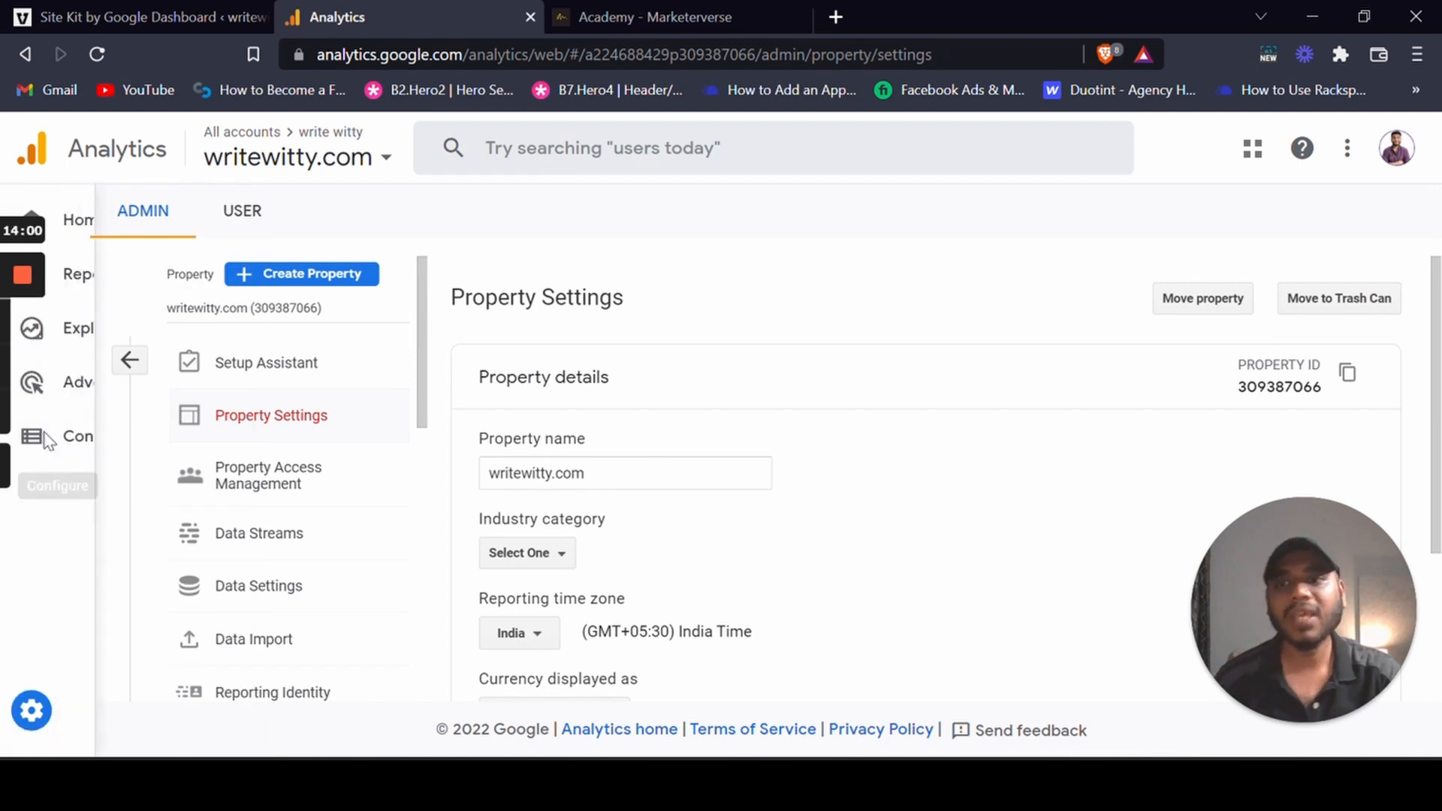